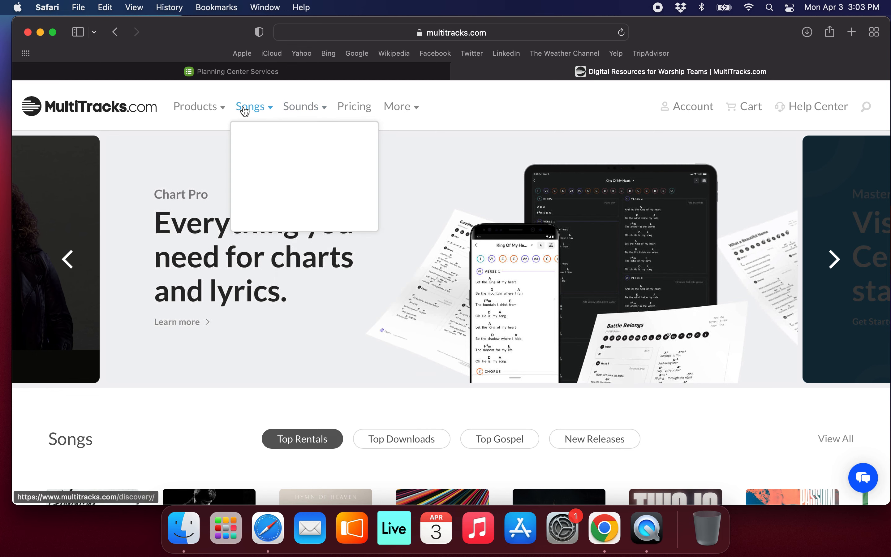
Open the site's Top Songs page and look through the list of popular songs.
mouse_move(262, 112)
click(273, 136)
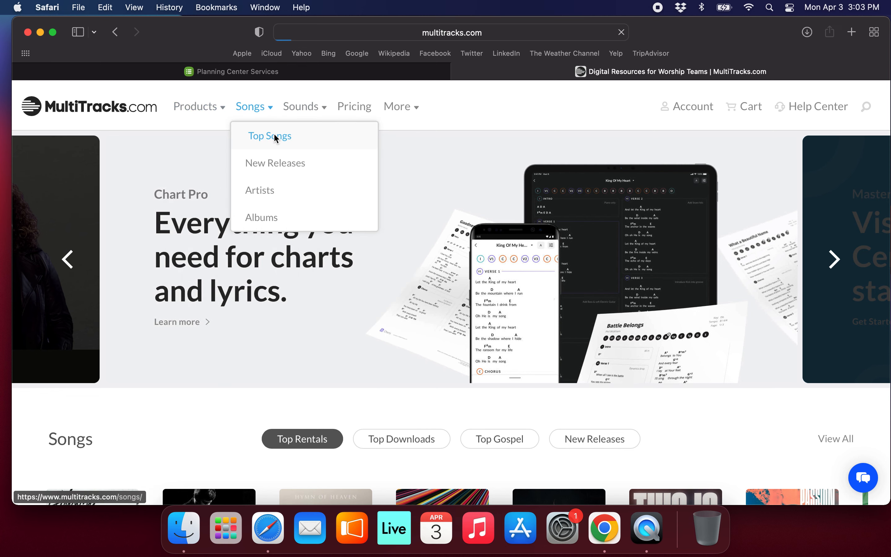
scroll(306, 290, down, 5)
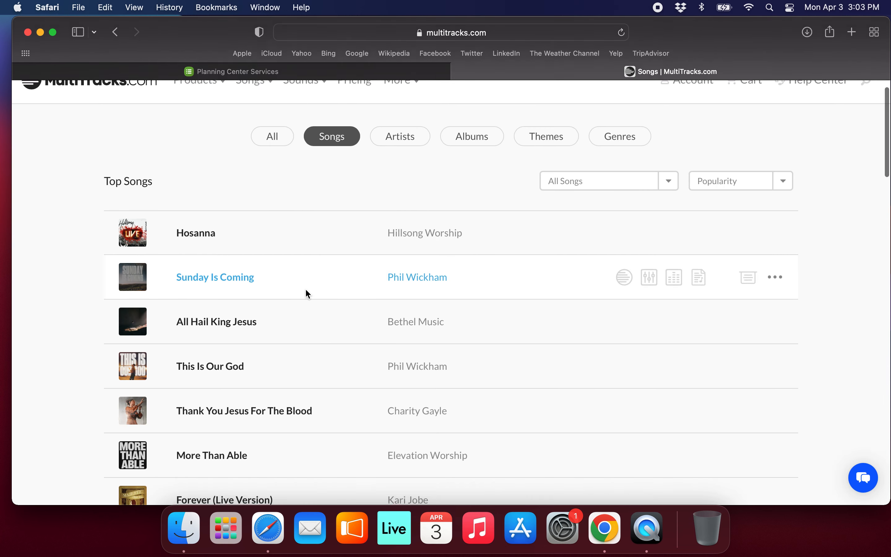
scroll(307, 294, down, 9)
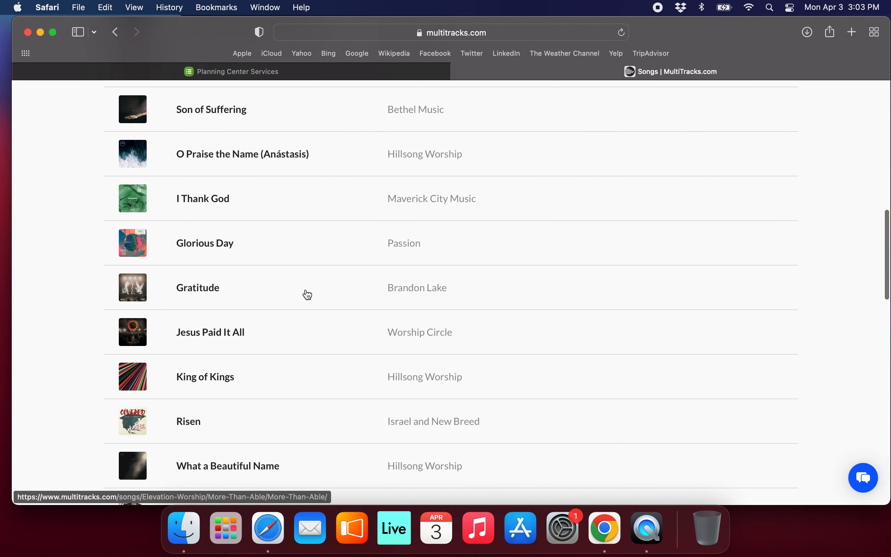
scroll(305, 293, up, 20)
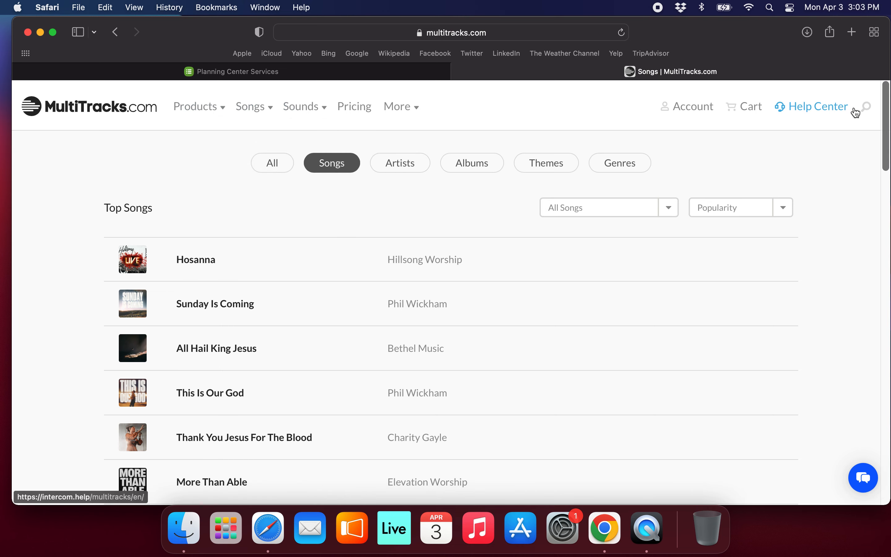
Search the site for "1000 names" and open Phil Wickham's version from the album Hymn of Heaven.
click(865, 109)
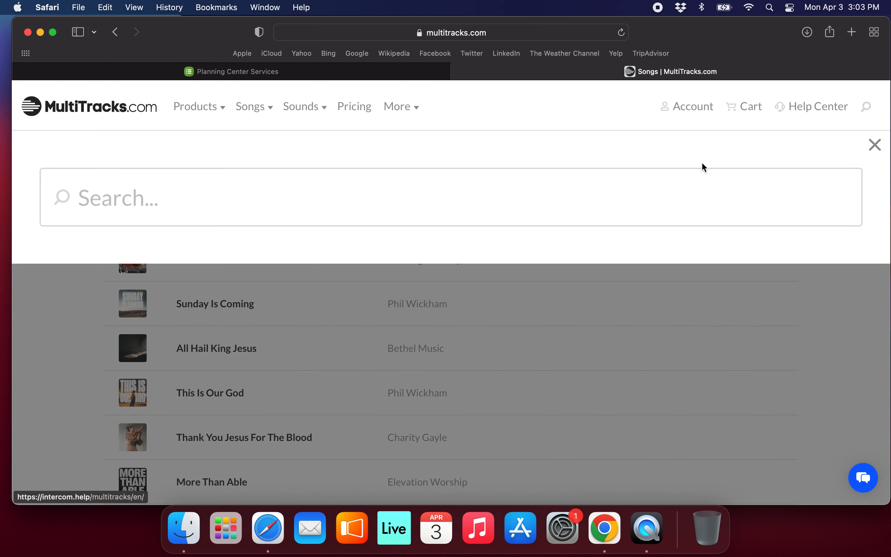
text(1000)
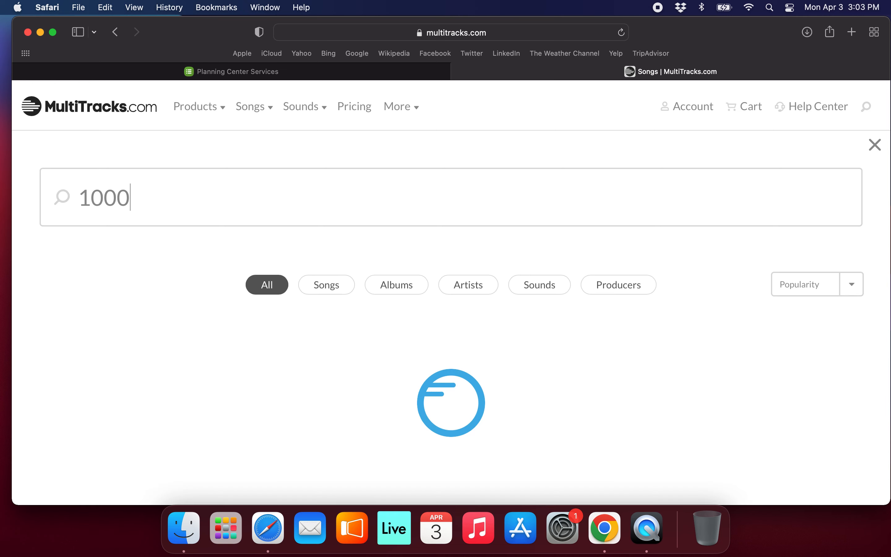
text( names)
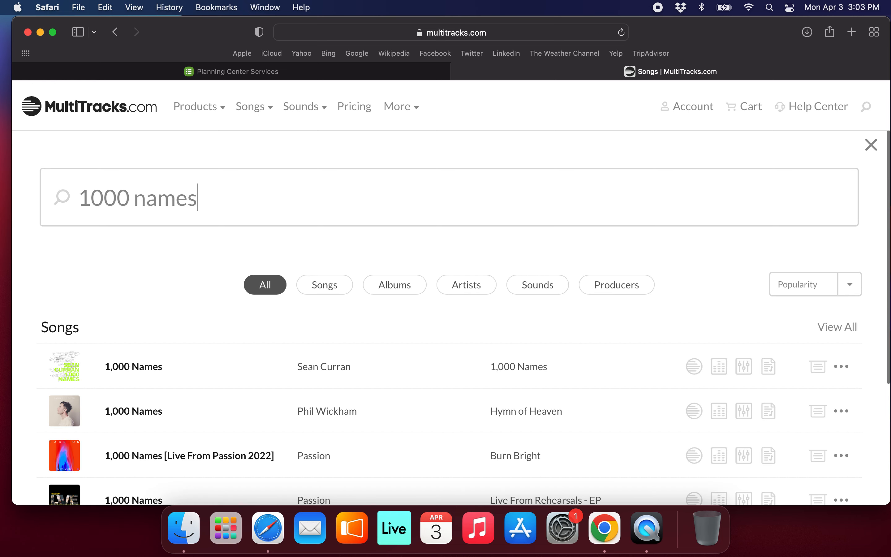
click(152, 414)
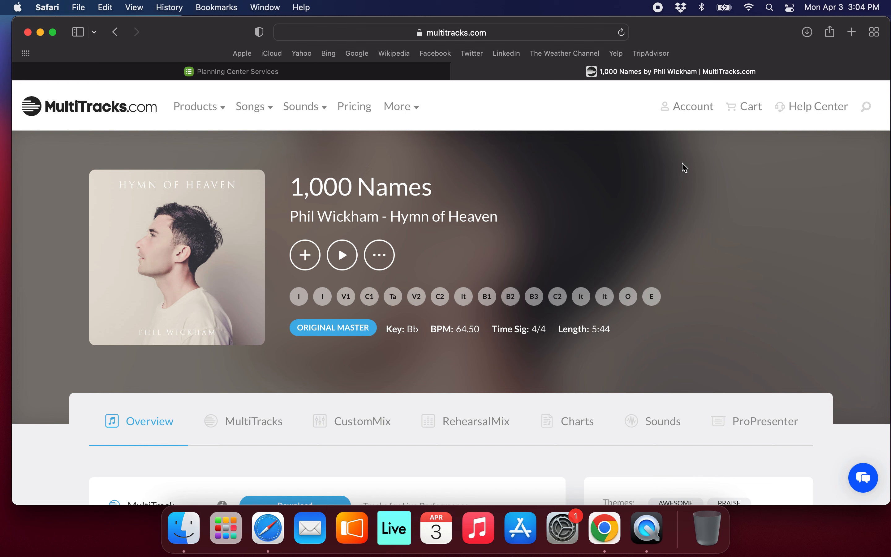
Check the account's credit balance and open the MultiTrack download options for 1,000 Names.
mouse_move(686, 112)
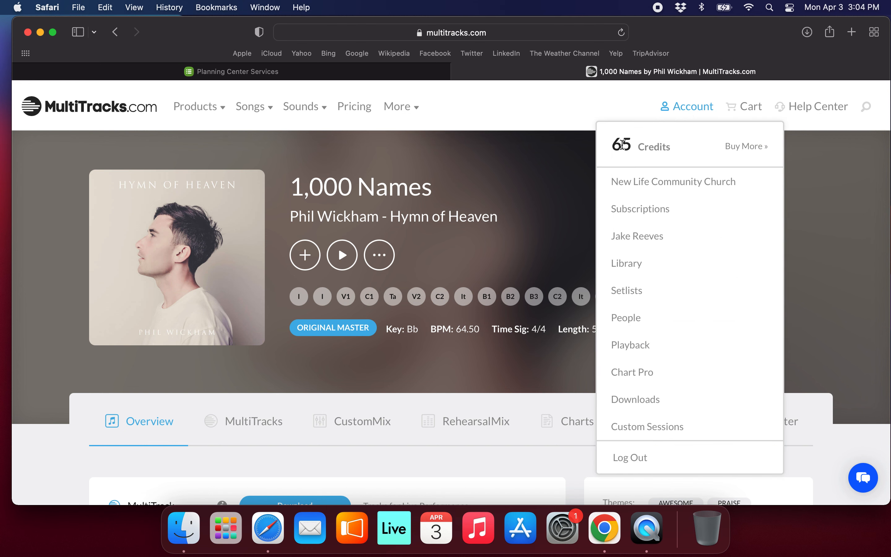
scroll(422, 284, down, 1)
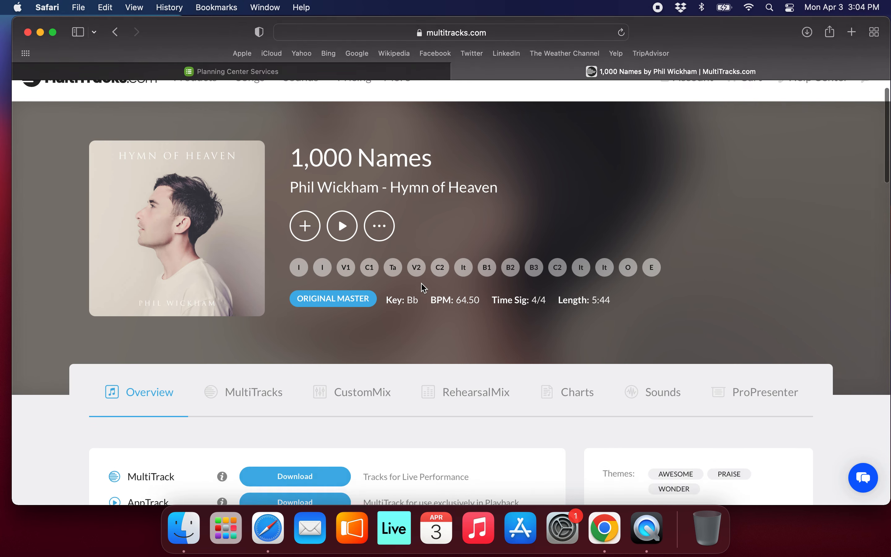
scroll(422, 286, down, 2)
scroll(299, 408, down, 3)
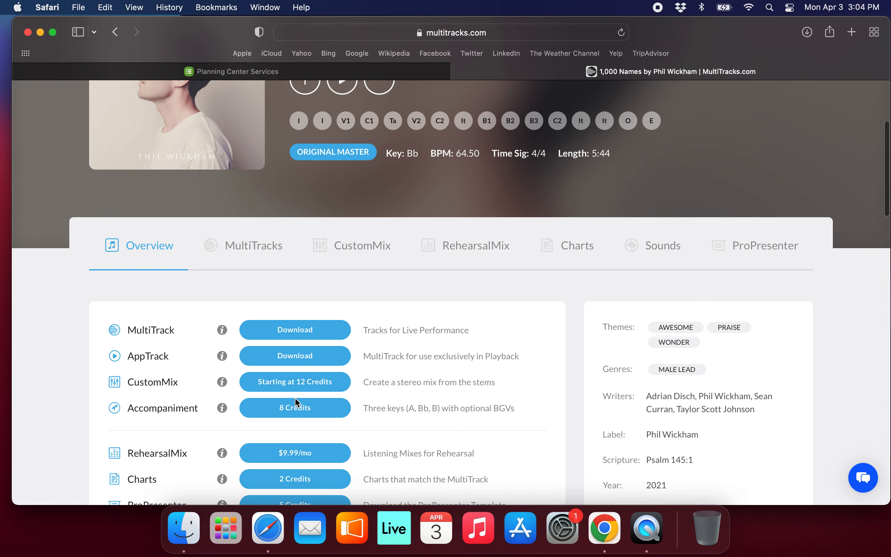
scroll(383, 392, down, 1)
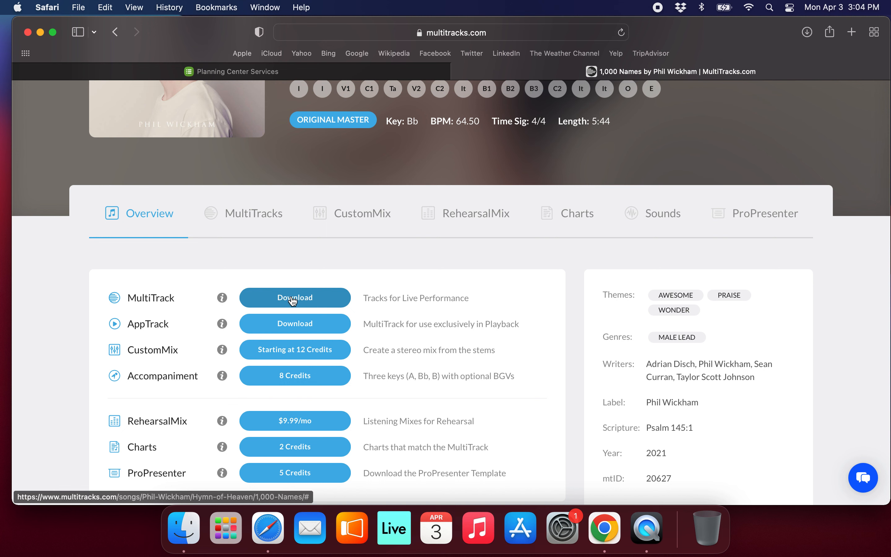
click(310, 297)
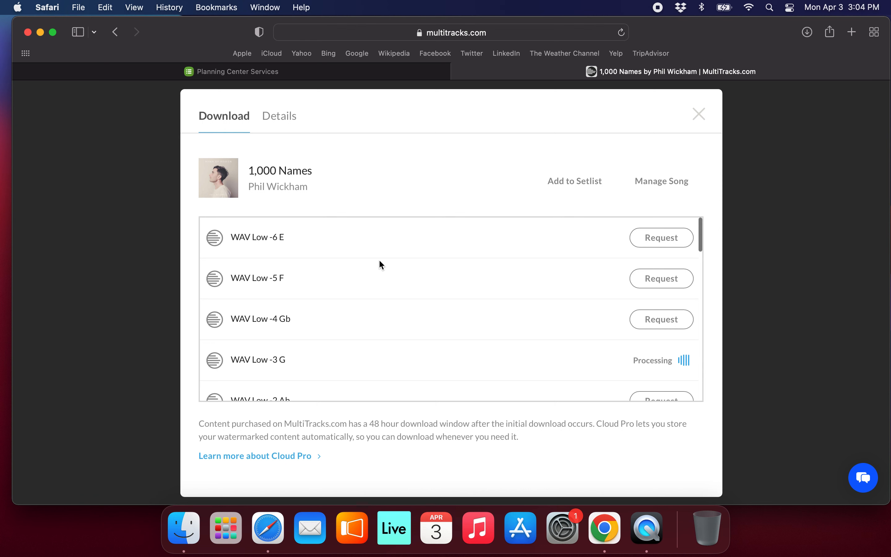
Review which WAV keys of 1,000 Names can be requested or downloaded, from Low -6 E to High +5 Eb.
scroll(379, 261, down, 3)
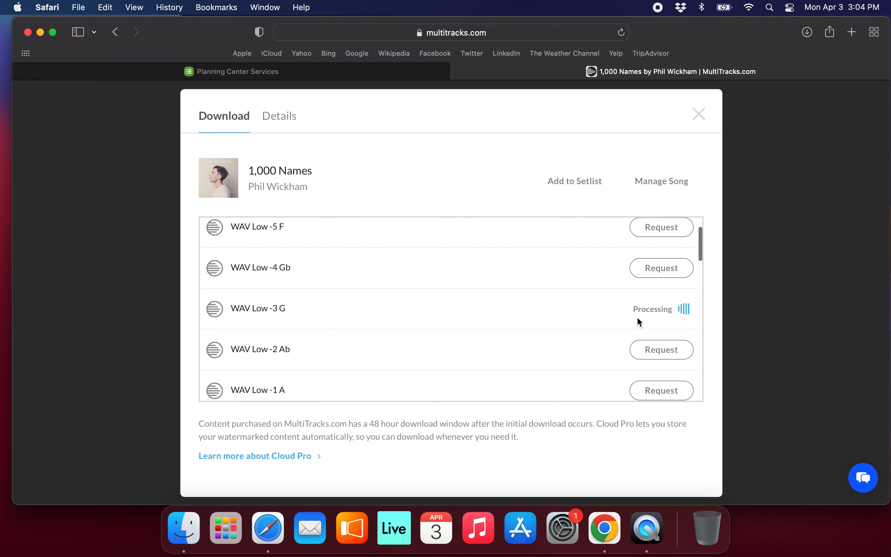
scroll(640, 322, down, 5)
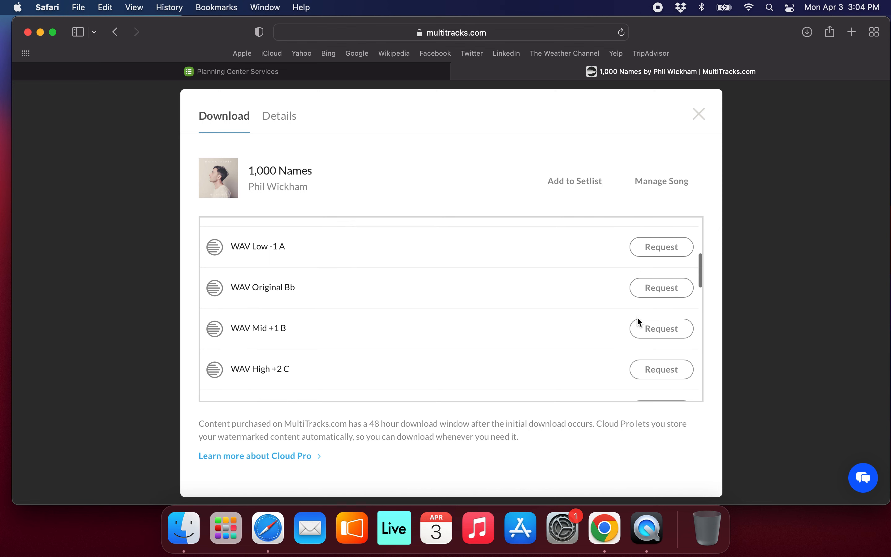
scroll(637, 317, down, 1)
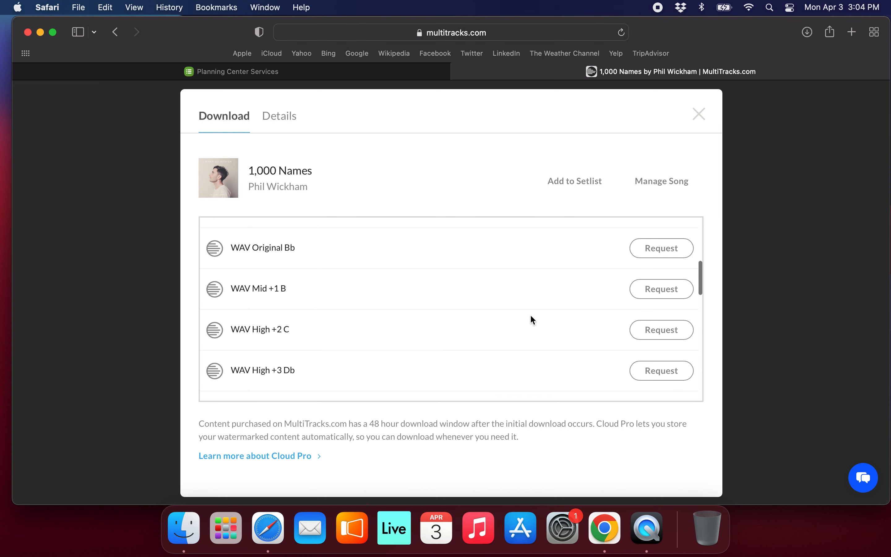
scroll(531, 317, down, 3)
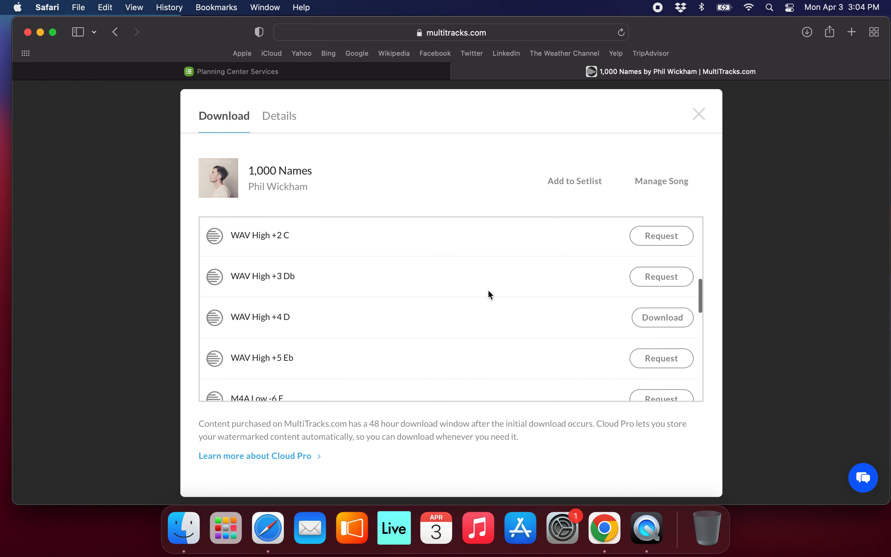
scroll(475, 286, up, 8)
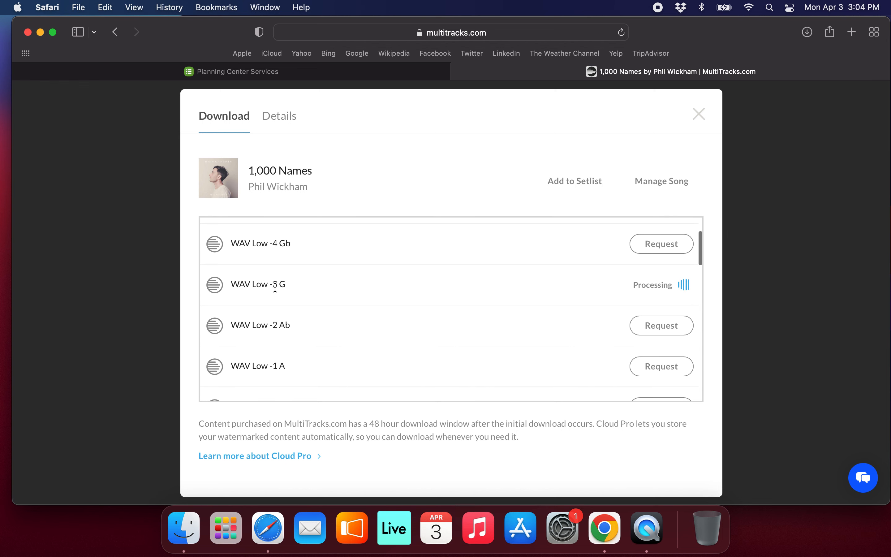
scroll(428, 290, down, 5)
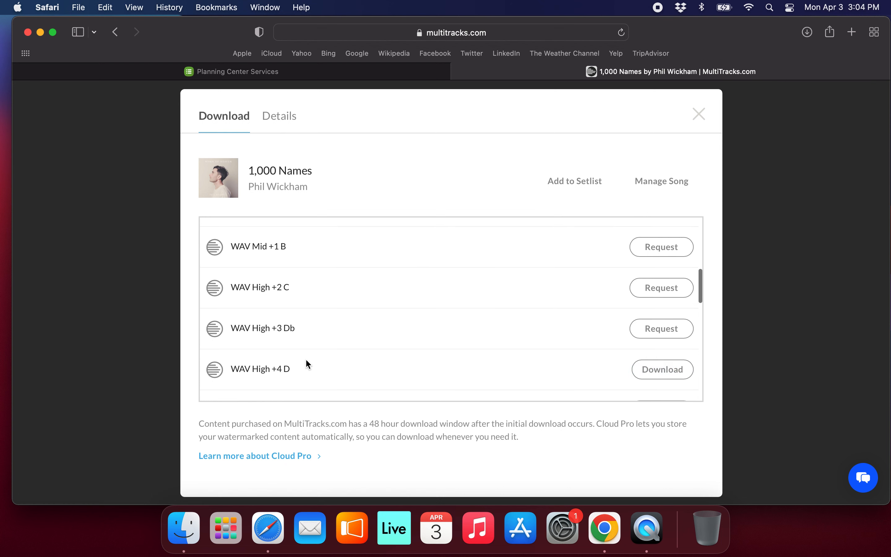
scroll(306, 359, down, 1)
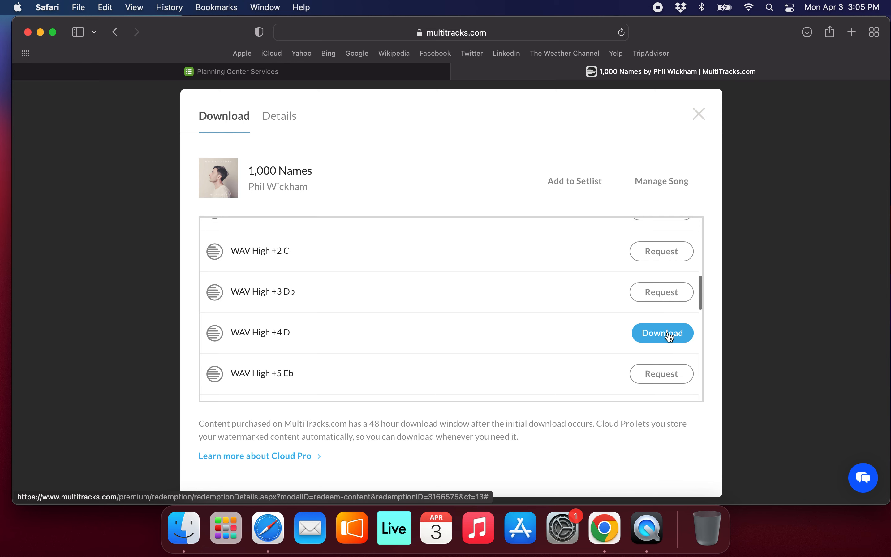
Open MultiTrack.als from the 1,000 Names folder on the desktop in Ableton Live and make its window full screen.
click(40, 32)
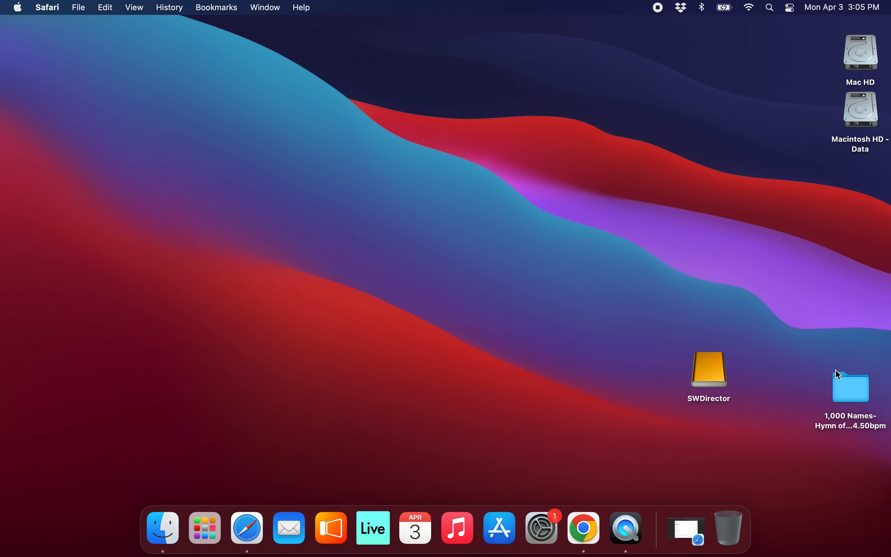
click(859, 387)
double_click(859, 389)
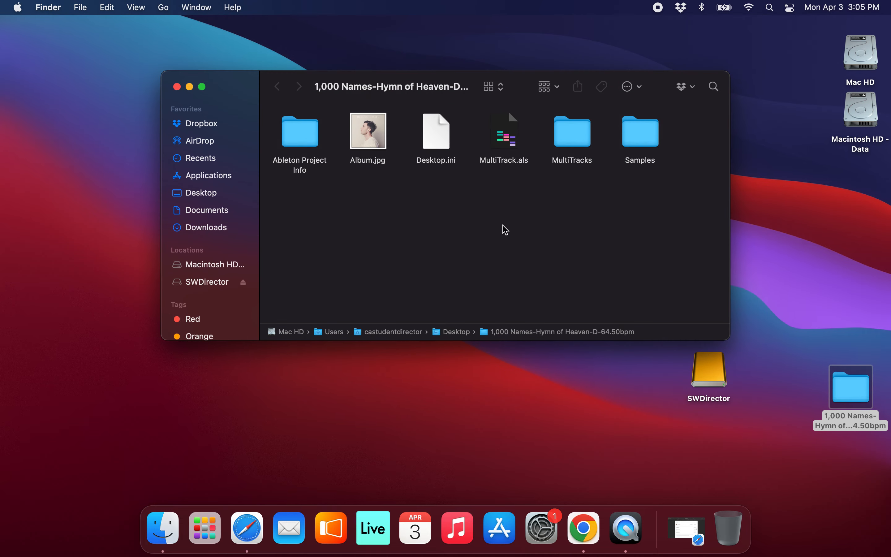
double_click(505, 139)
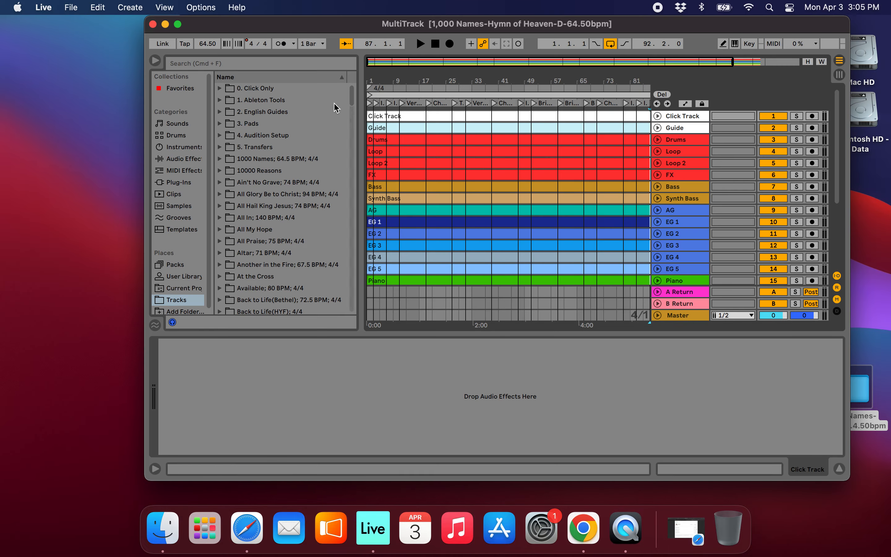
click(178, 25)
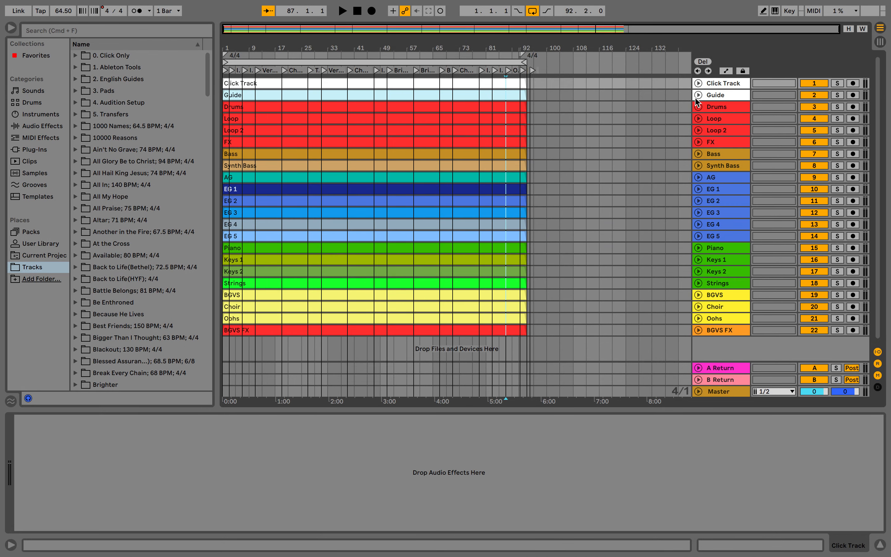
Play the opening of the arrangement from the Count Off locator and stop playback.
scroll(285, 119, up, 2)
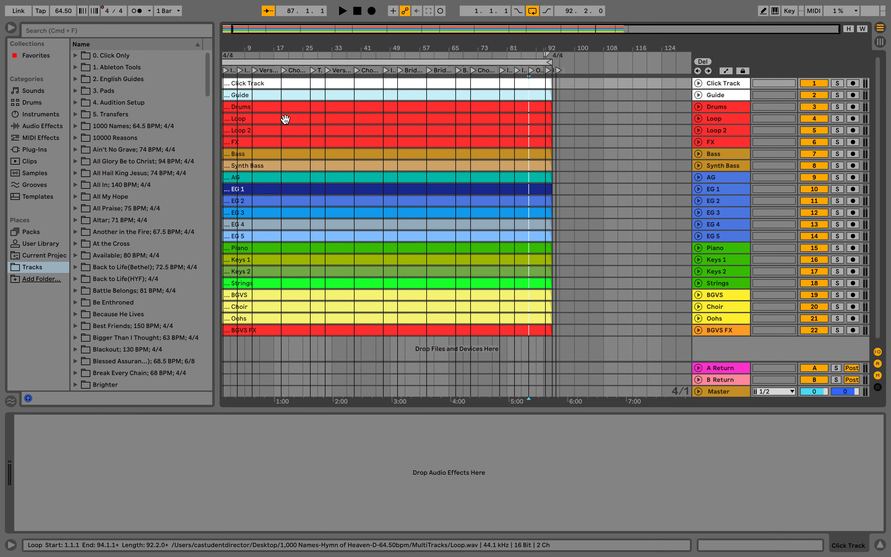
scroll(285, 120, up, 3)
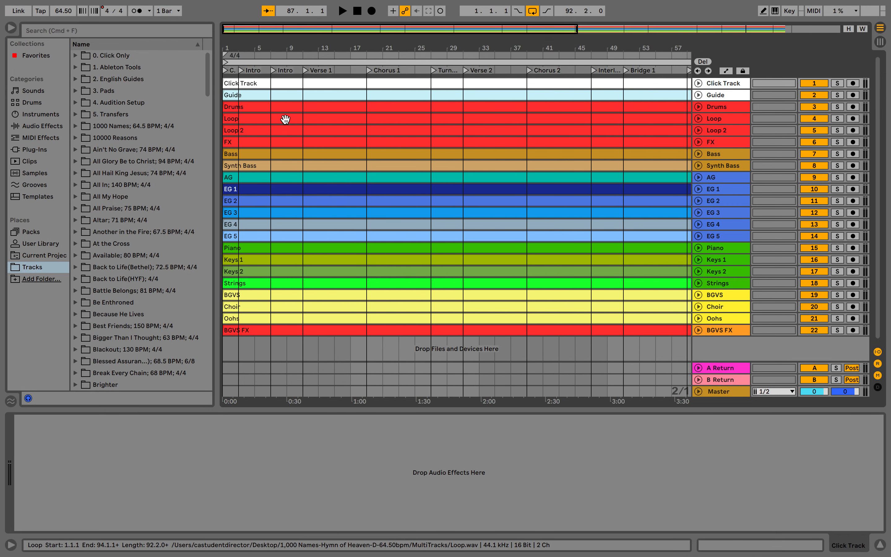
click(225, 72)
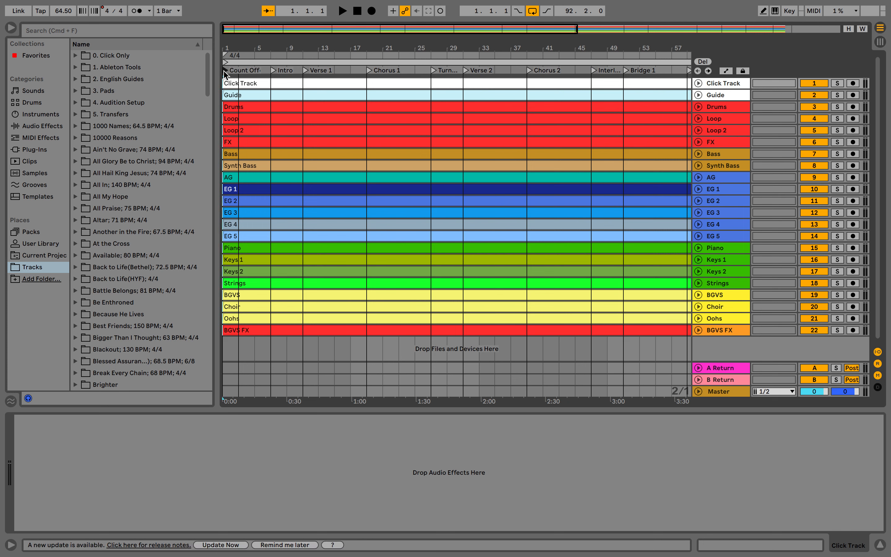
key(space)
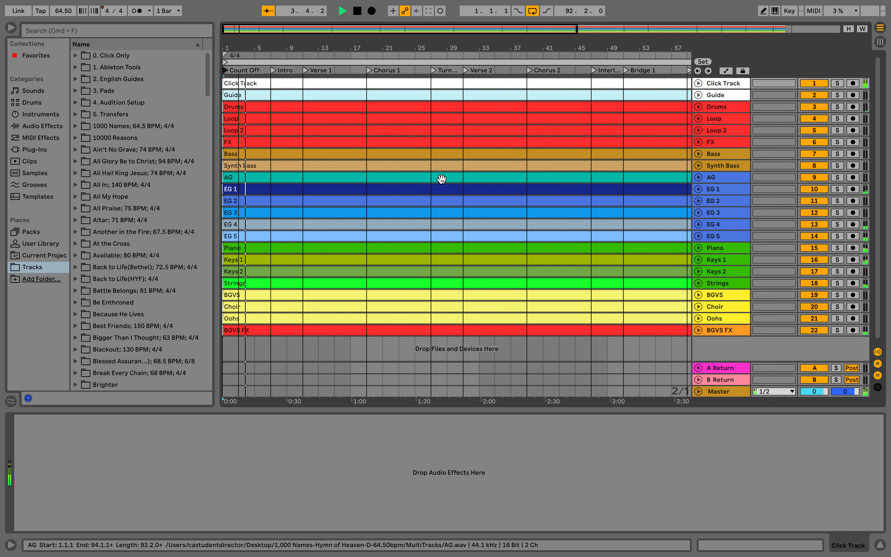
key(w)
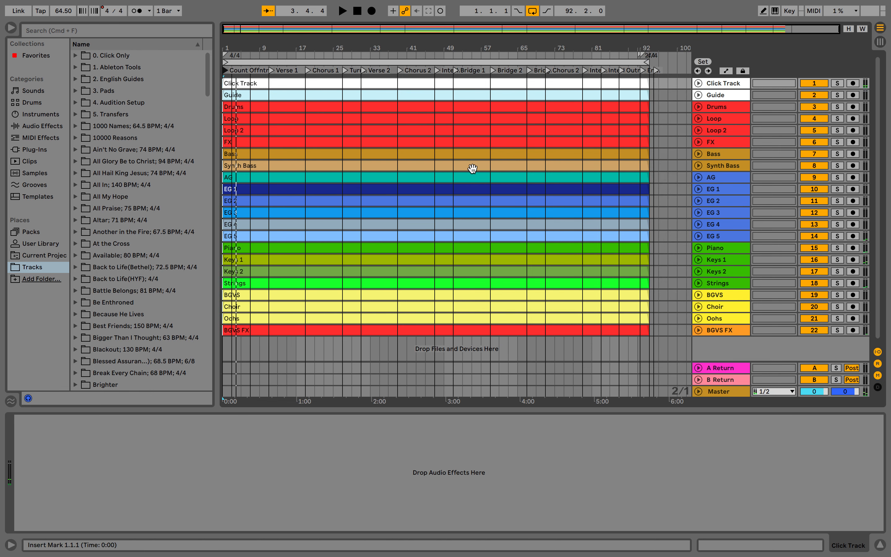
Unfold the Click Track, Guide, Drums and Loop tracks to inspect their waveforms.
click(677, 142)
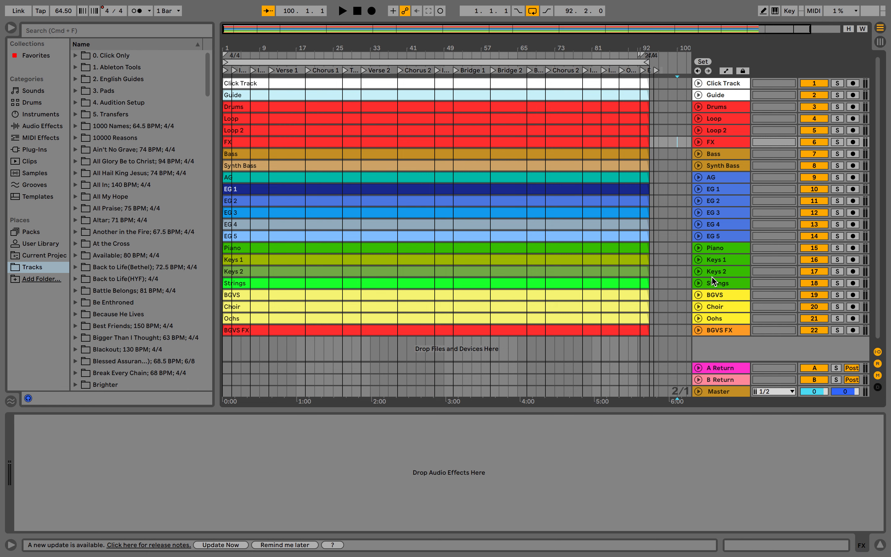
scroll(713, 281, down, 1)
scroll(711, 188, up, 1)
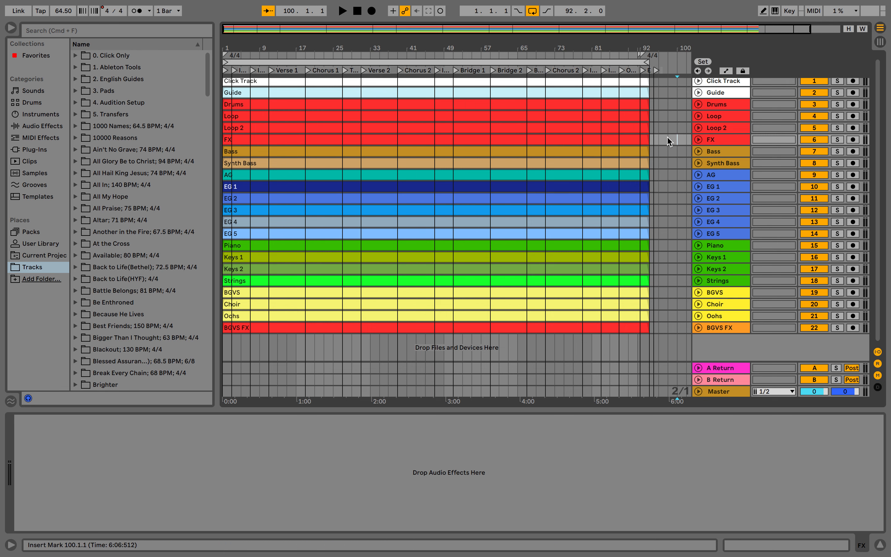
click(698, 83)
click(699, 95)
click(699, 171)
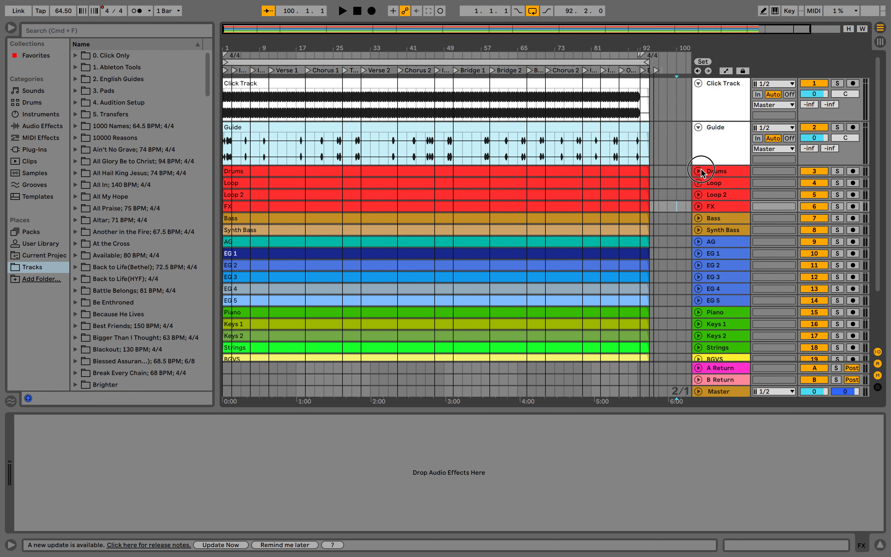
click(699, 215)
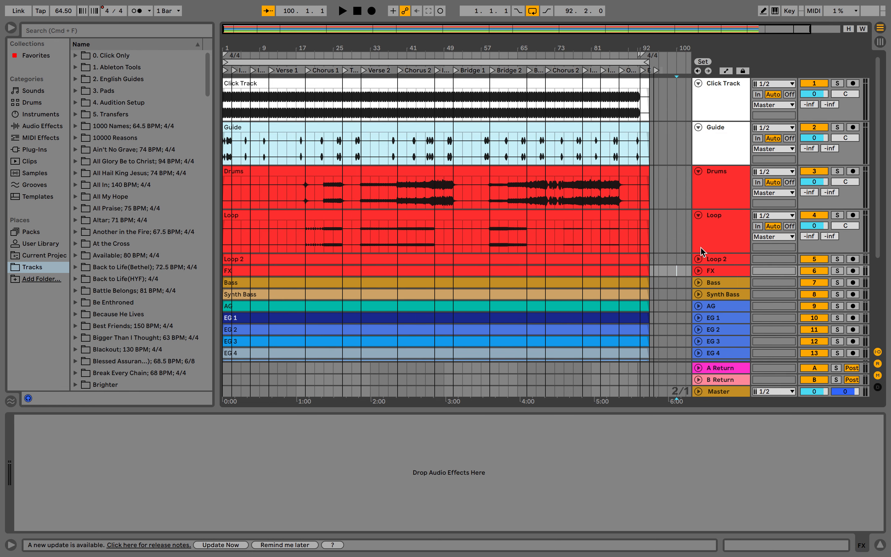
Fold the Loop, Drums, Guide and Click Track tracks to their compact height.
click(699, 259)
click(699, 259)
click(699, 216)
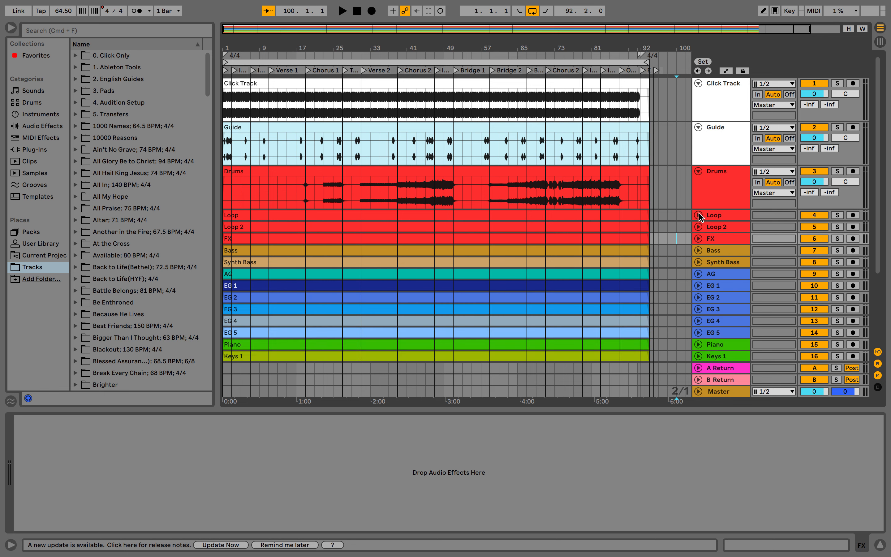
click(700, 172)
click(699, 127)
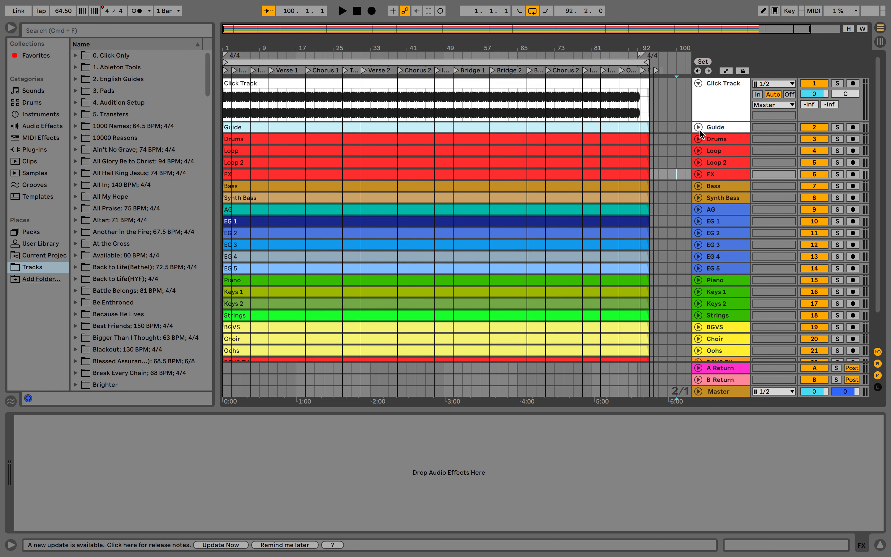
click(699, 83)
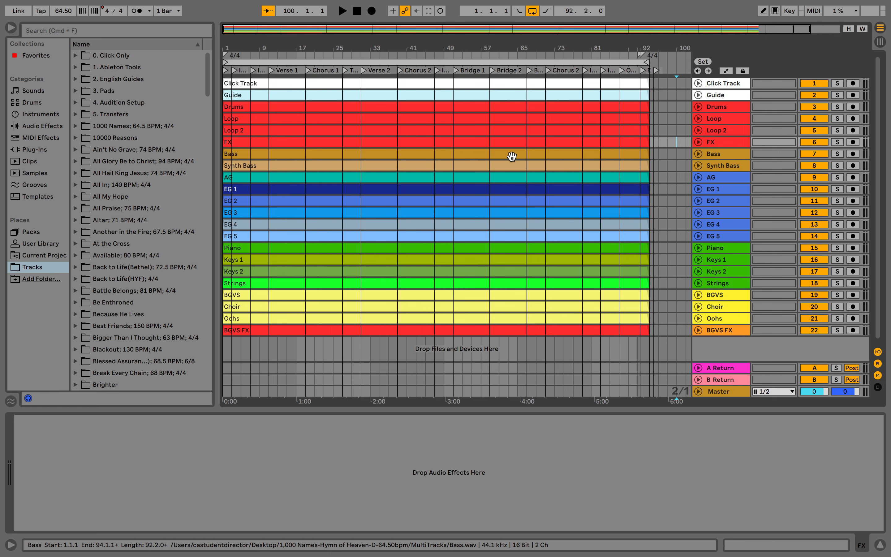
Insert a white audio track named Tempo and move it above the Click Track.
key(super+t)
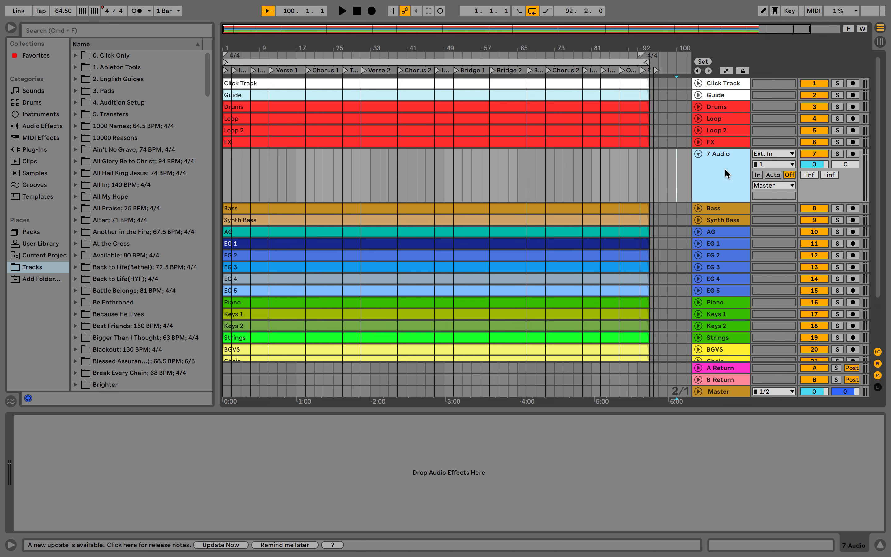
right_click(726, 173)
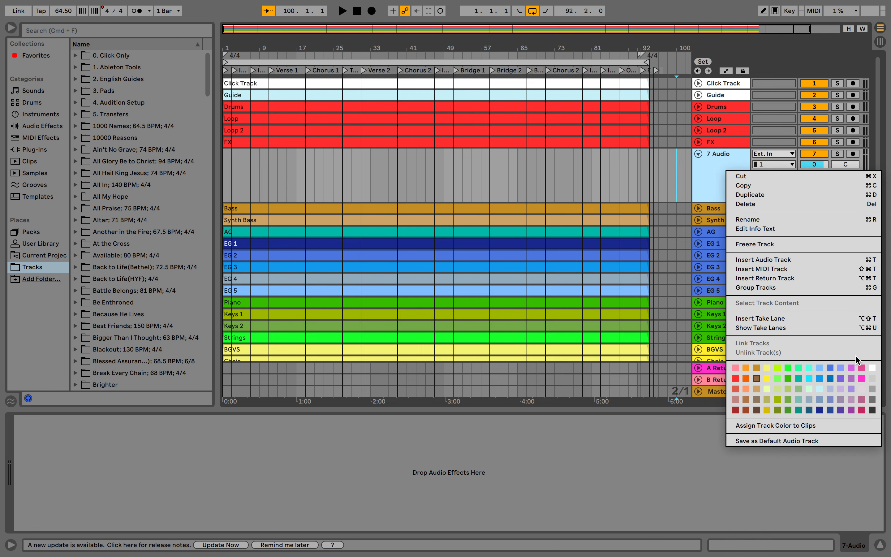
click(873, 369)
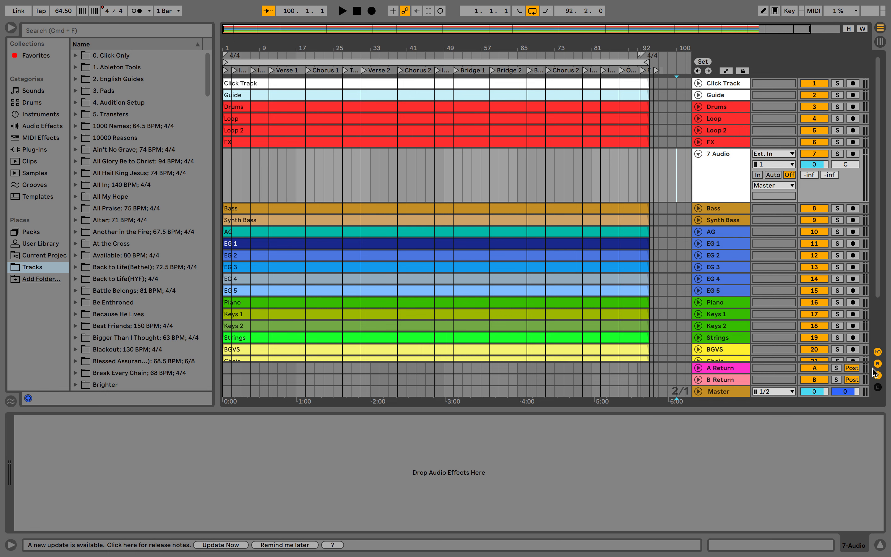
right_click(733, 168)
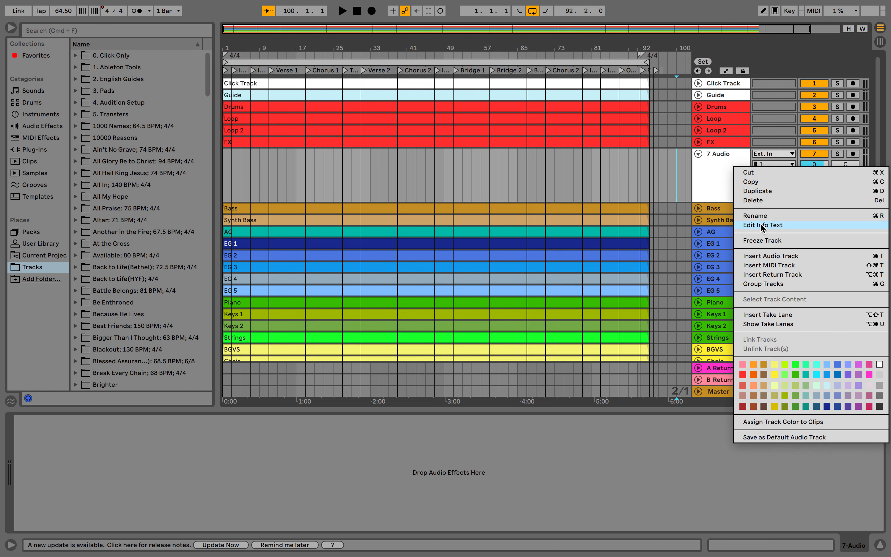
click(869, 216)
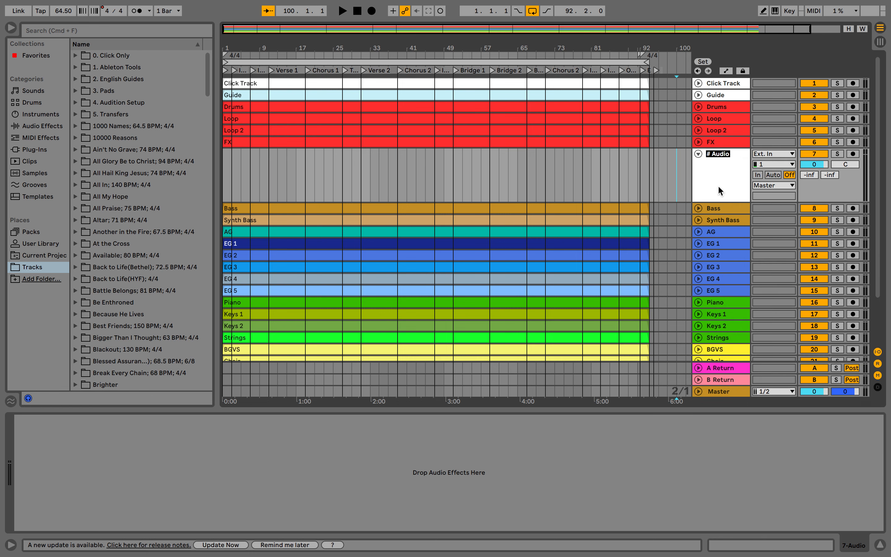
text(Tempo)
key(Return)
drag(713, 155, 712, 77)
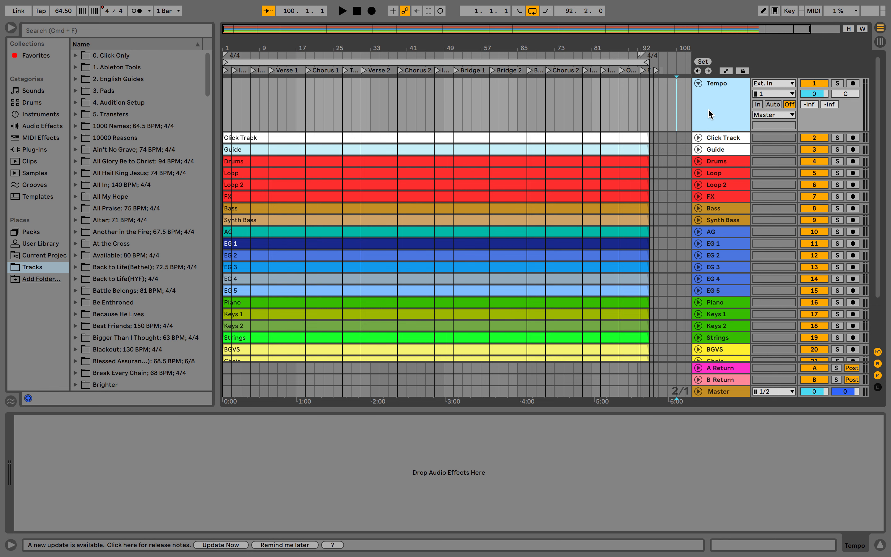
Insert a white audio track named MP3 below the Tempo track, and fold both tracks.
key(super+t)
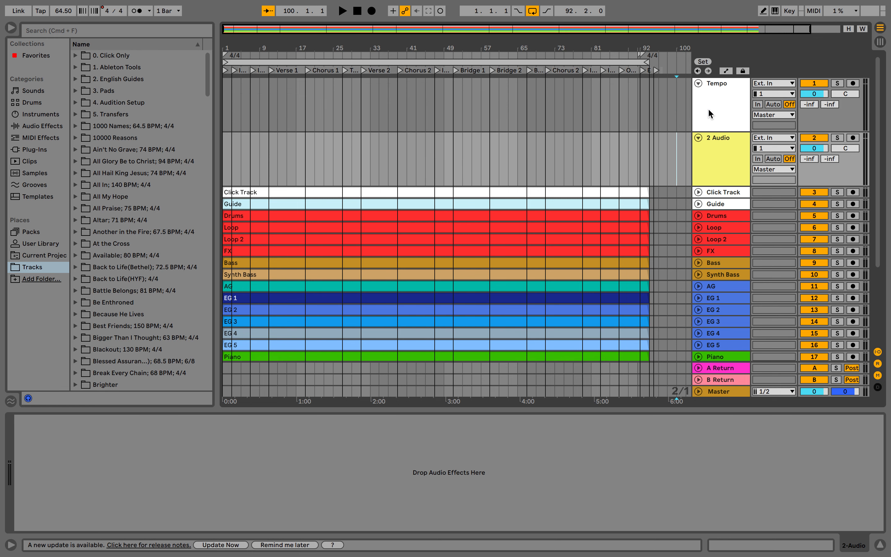
click(723, 144)
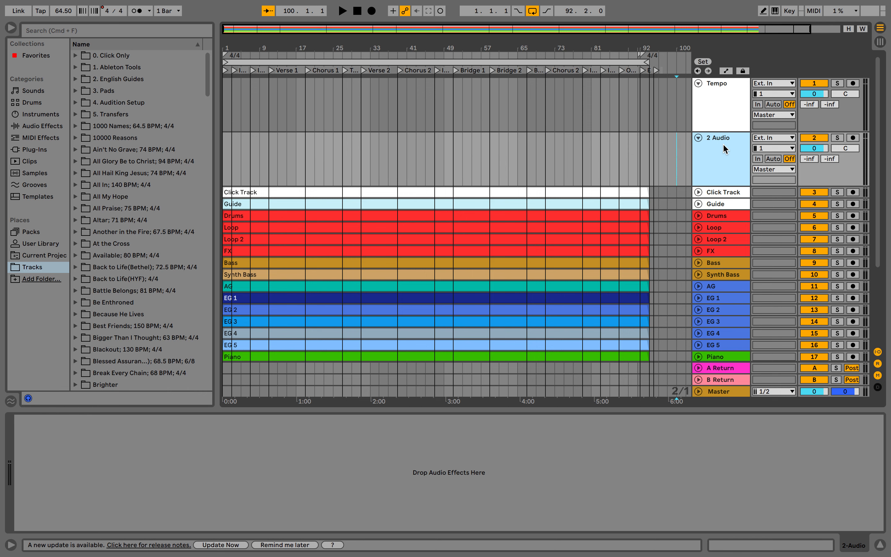
right_click(723, 144)
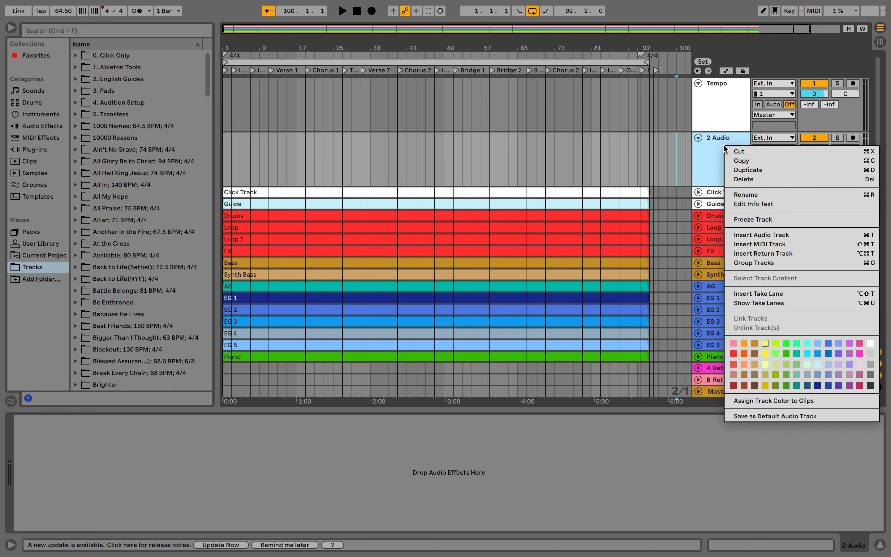
click(872, 344)
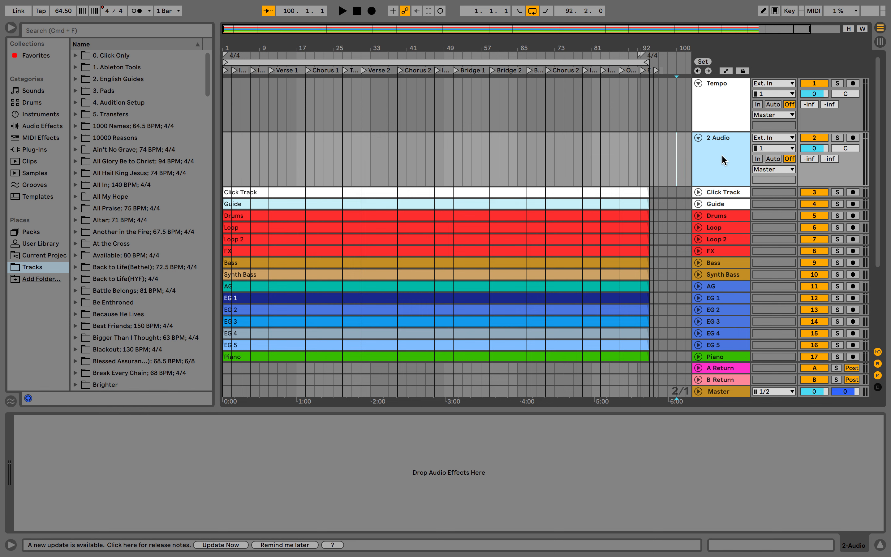
key(super+r)
text(MP3)
key(Return)
click(698, 136)
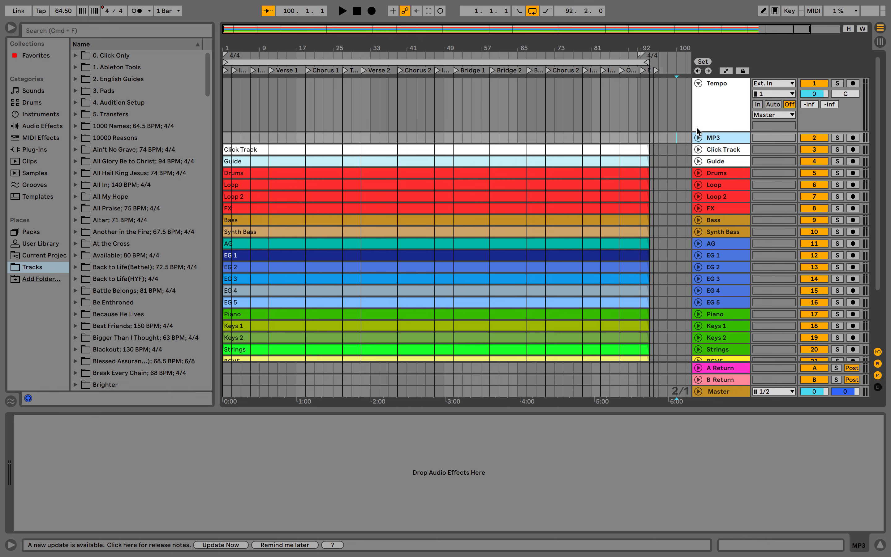
click(698, 84)
Insert a dark grey MIDI track named Markers, fold it and move it above the Tempo track.
click(720, 83)
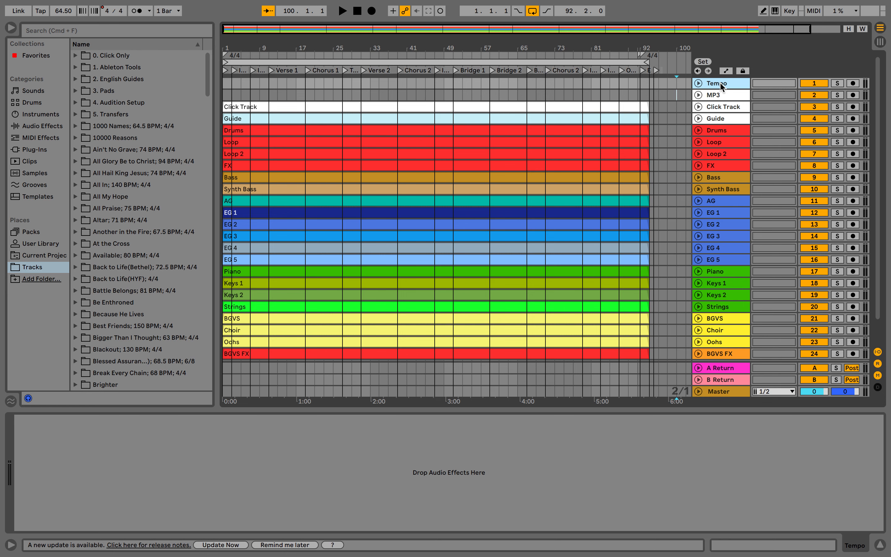
key(super+shift+t)
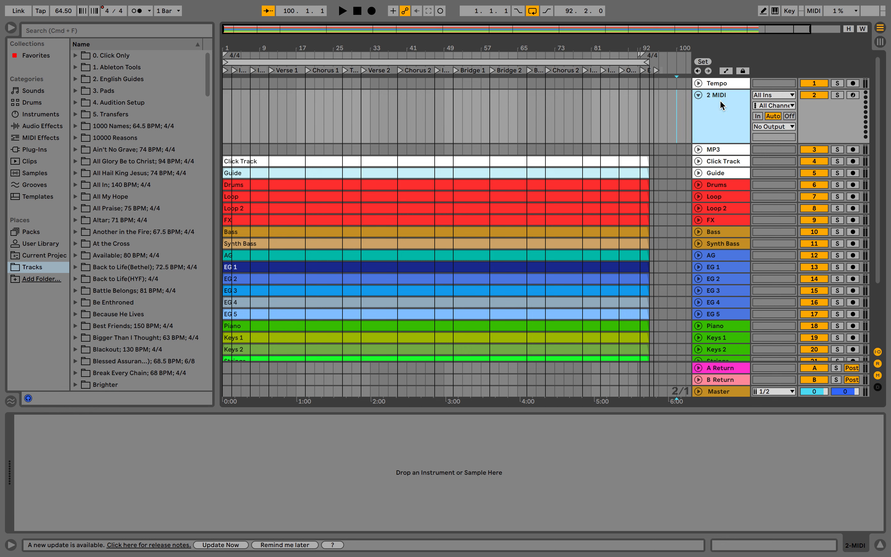
right_click(720, 101)
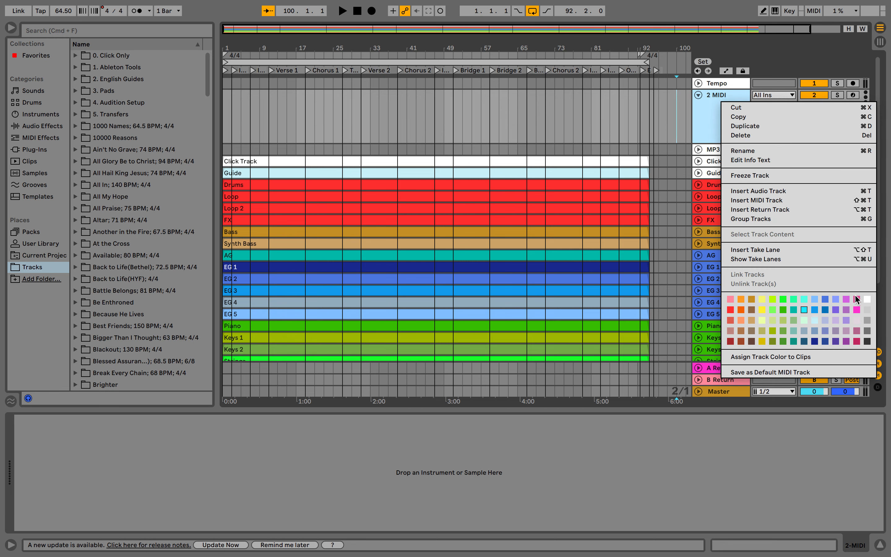
click(868, 341)
click(732, 122)
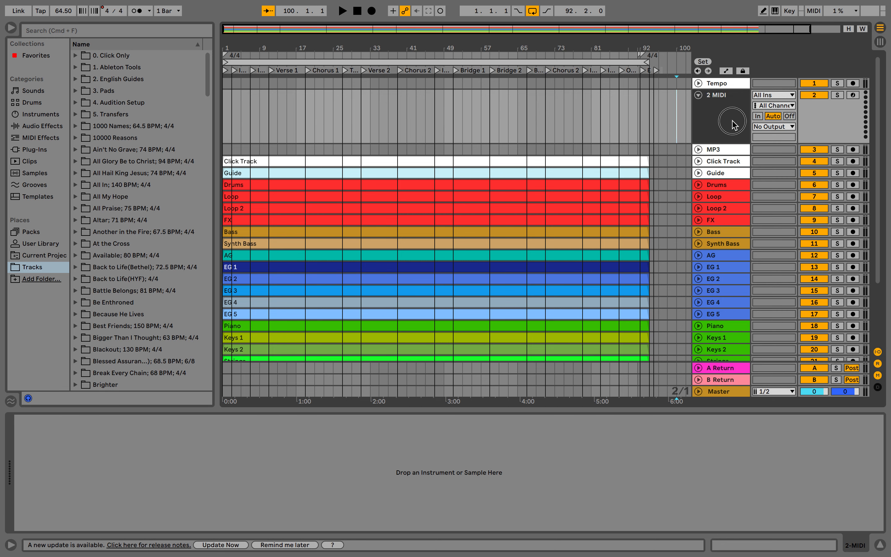
key(super+r)
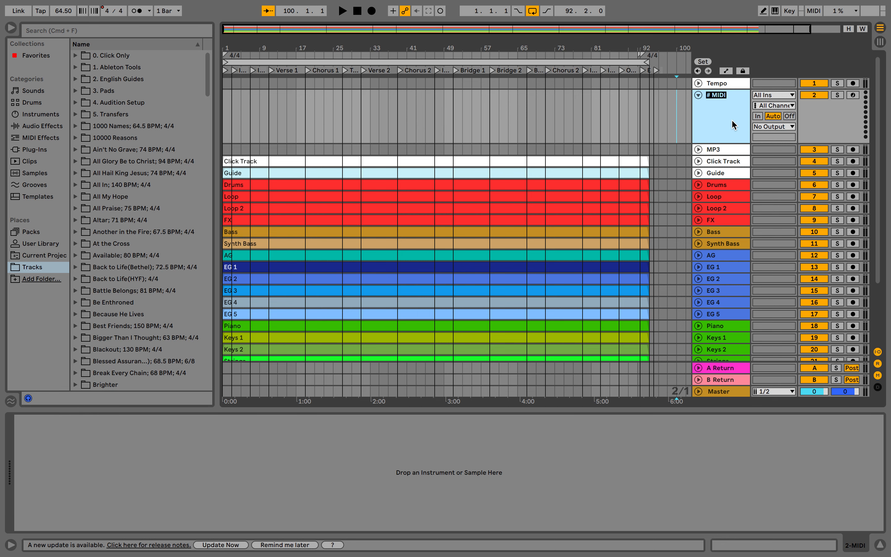
text(Markers)
key(Return)
click(699, 95)
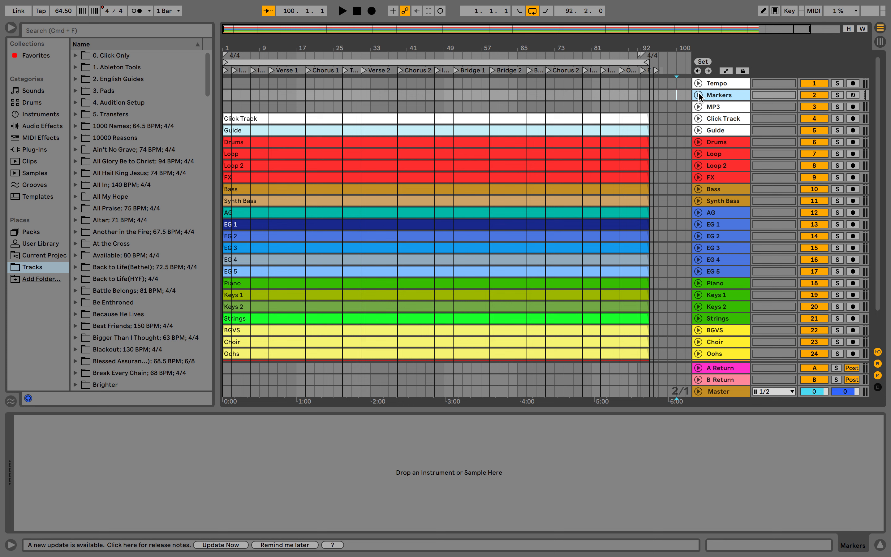
drag(718, 96, 714, 82)
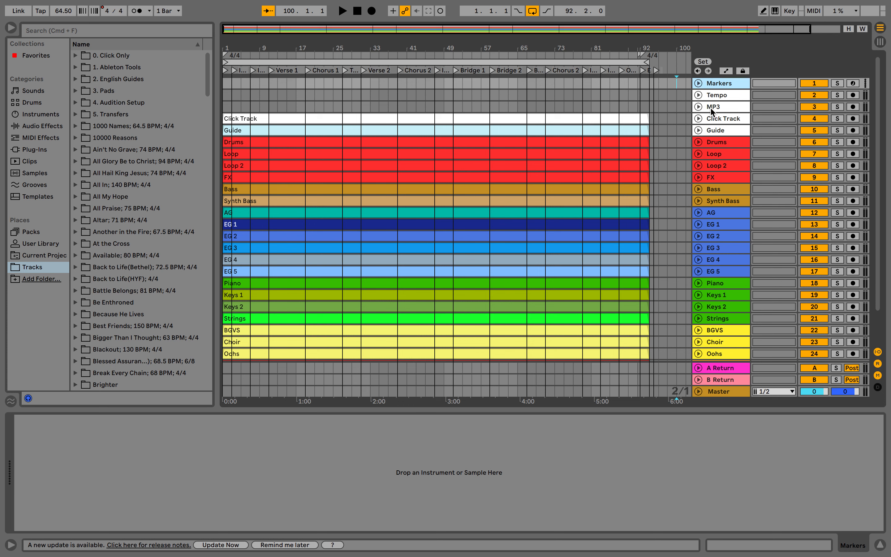
click(636, 86)
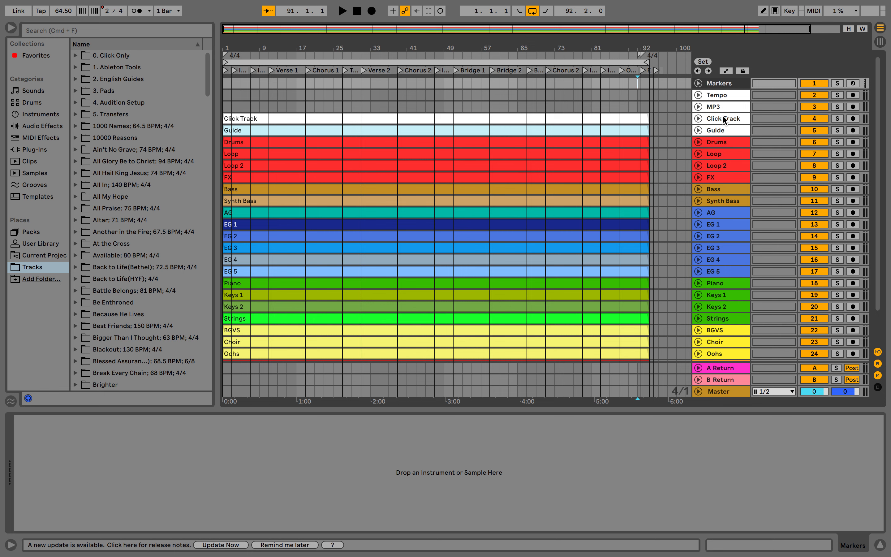
scroll(725, 156, down, 3)
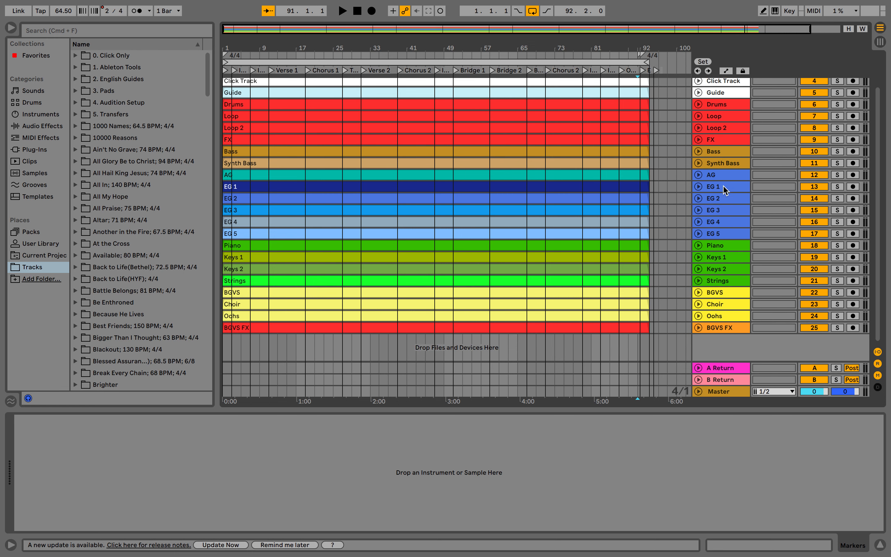
scroll(710, 240, up, 3)
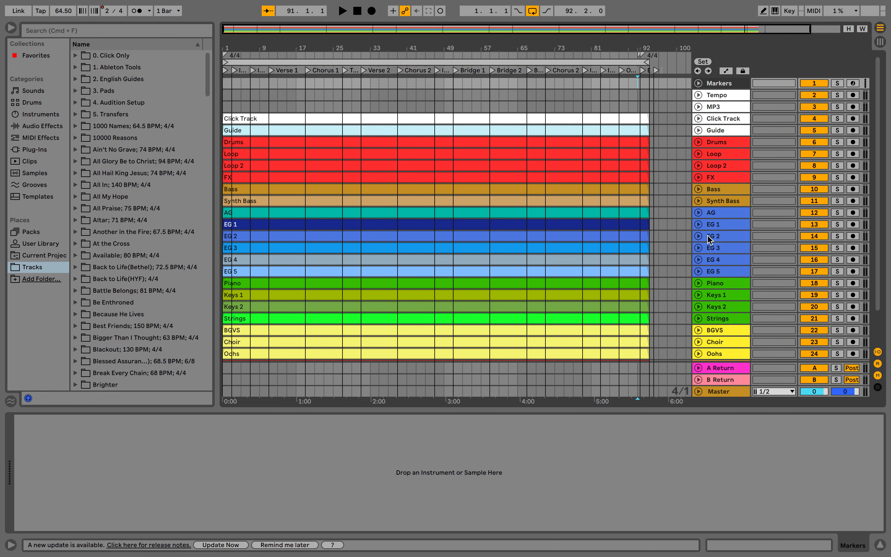
Unfold the Tempo track and preview Tempo.mp3 in the 1. Ableton Tools folder, checking the Favorites tag option for the file.
click(699, 93)
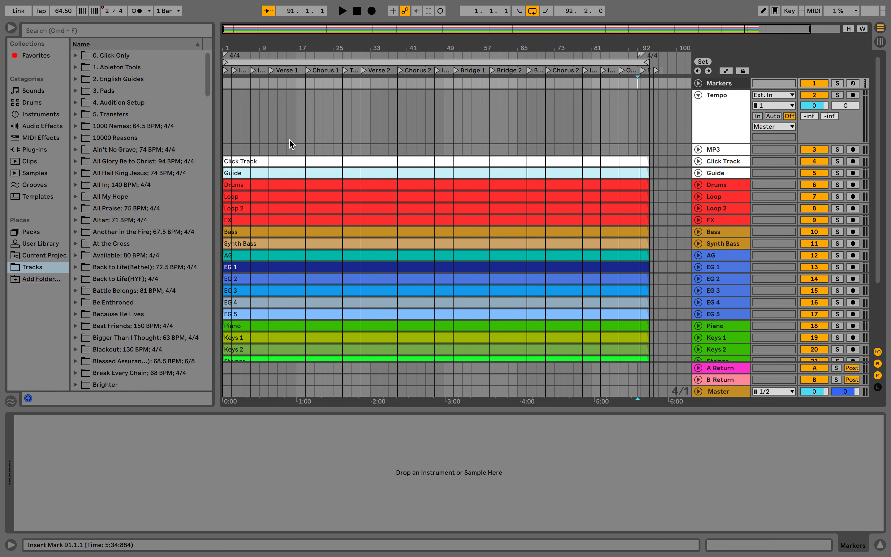
scroll(435, 128, down, 2)
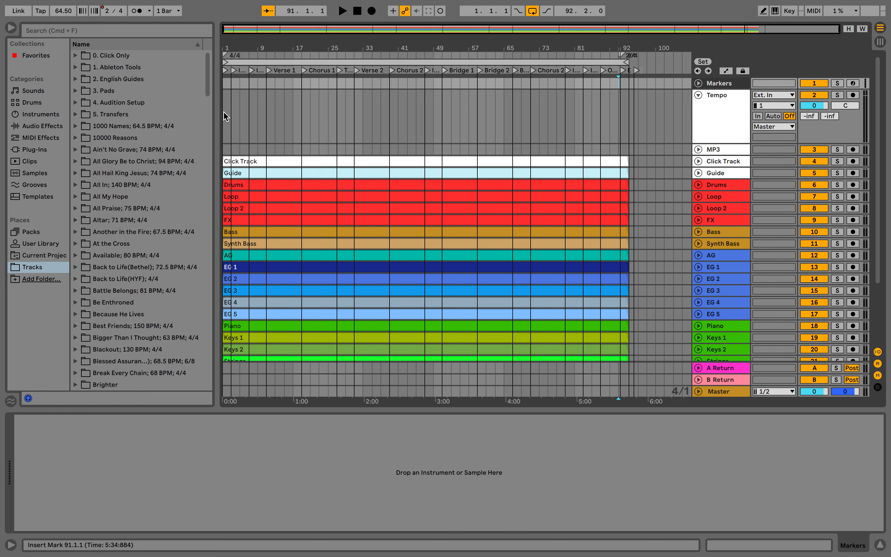
click(75, 67)
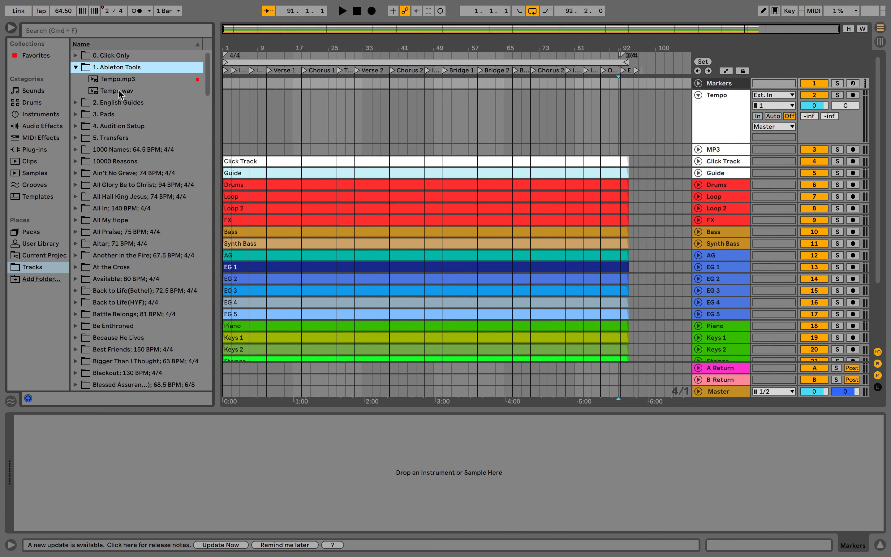
click(93, 79)
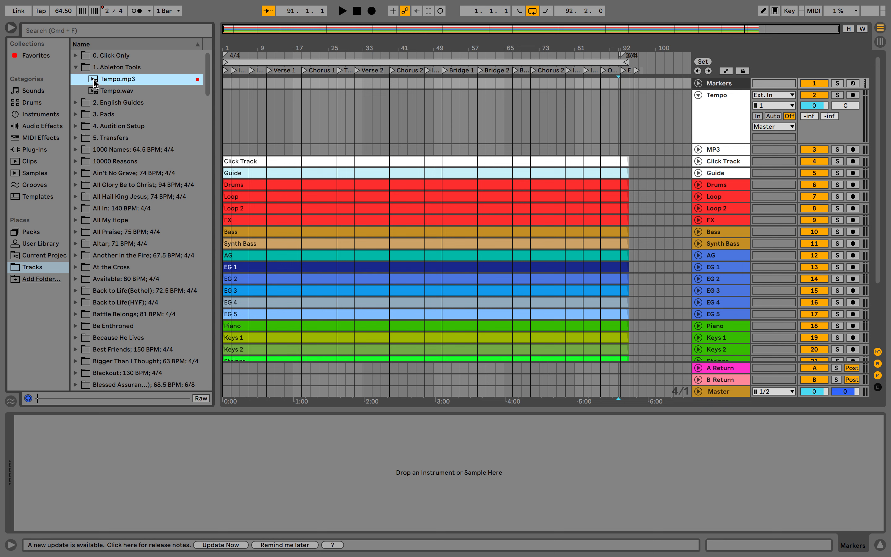
click(92, 79)
right_click(116, 81)
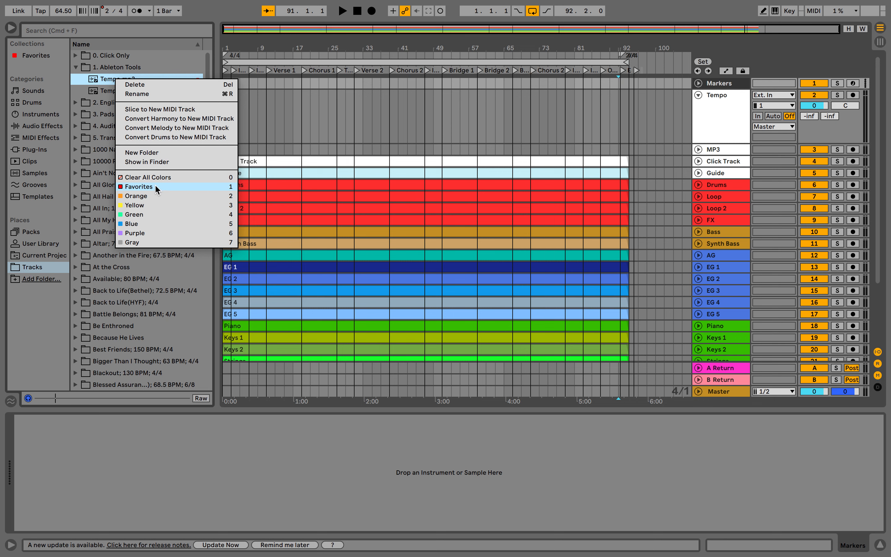
click(79, 73)
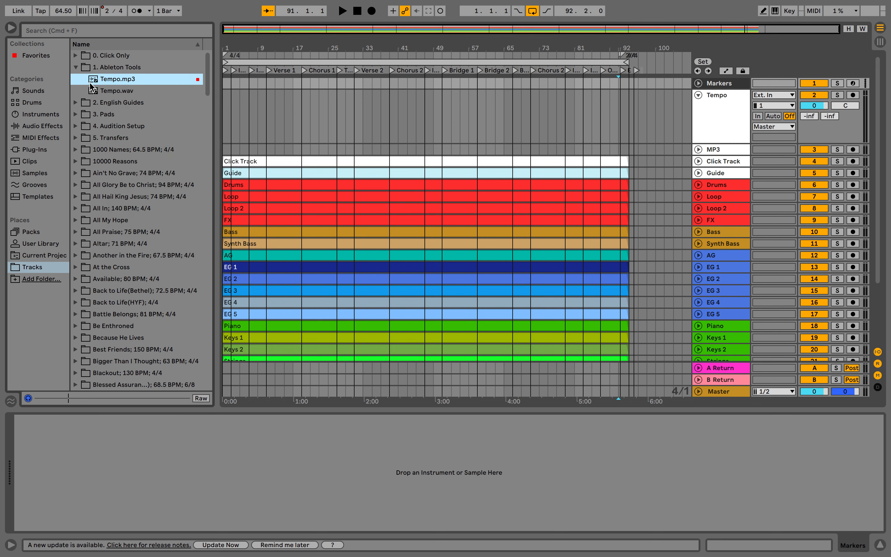
click(76, 67)
Place Tempo.mp3 from the Favorites collection at the start of the Tempo track and extend the clip to bar 94.
click(32, 56)
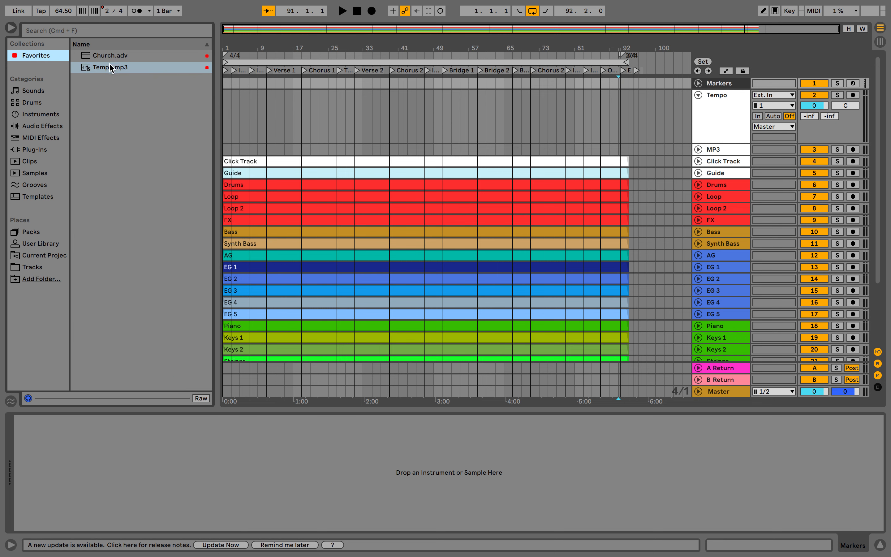
drag(88, 72, 231, 105)
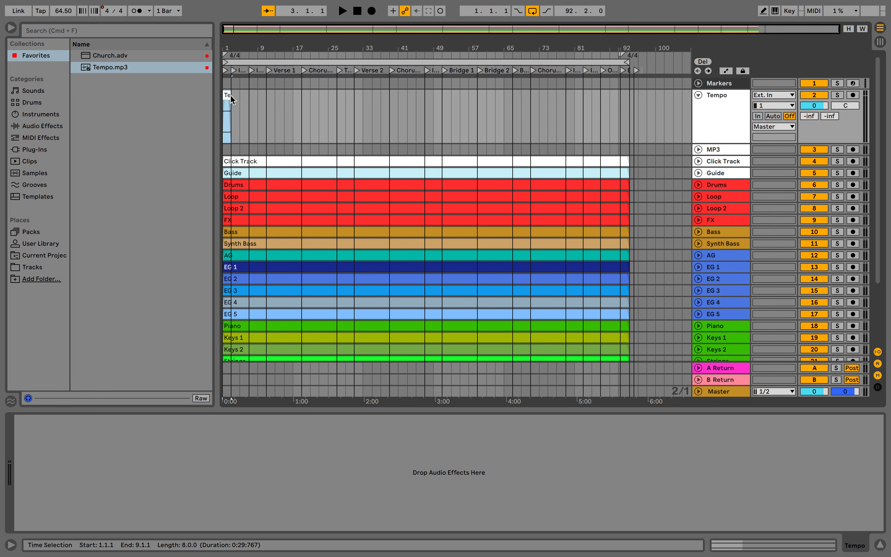
drag(231, 95, 254, 95)
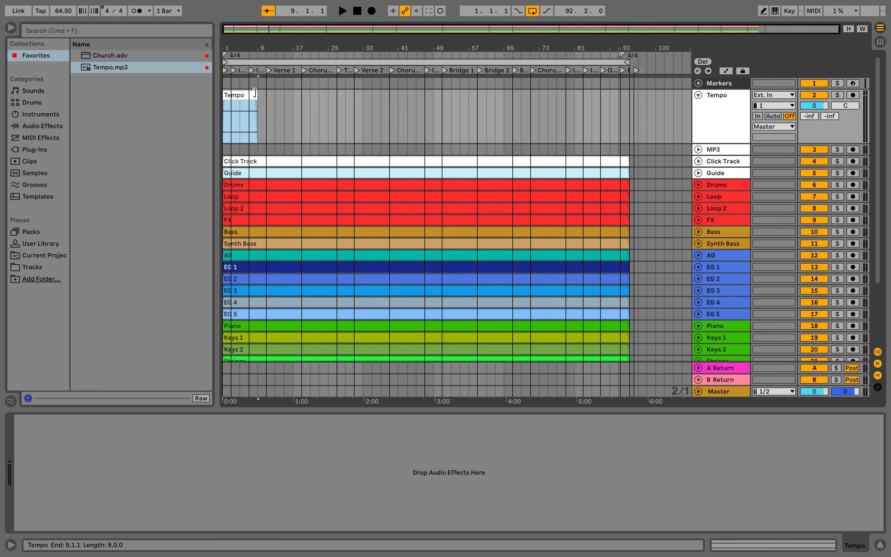
drag(254, 95, 646, 102)
scroll(646, 102, up, 10)
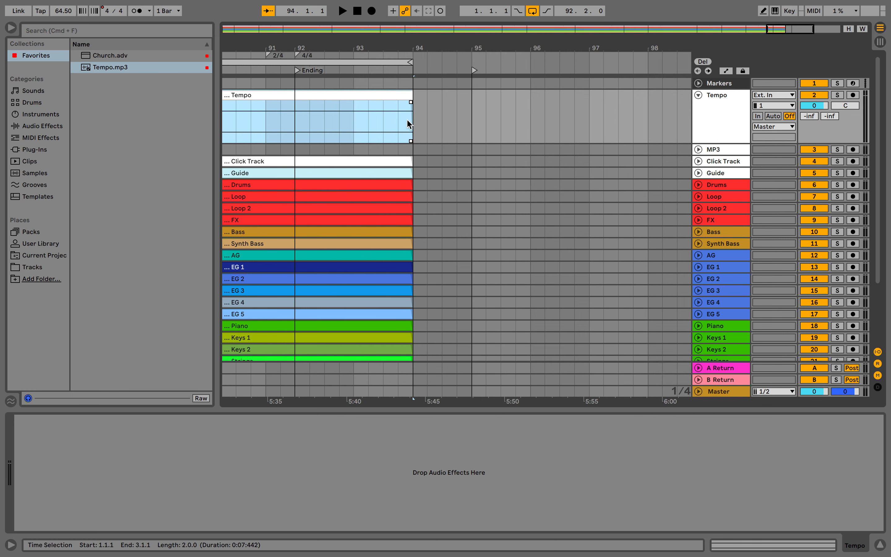
scroll(362, 159, down, 3)
scroll(362, 155, down, 10)
scroll(326, 139, down, 3)
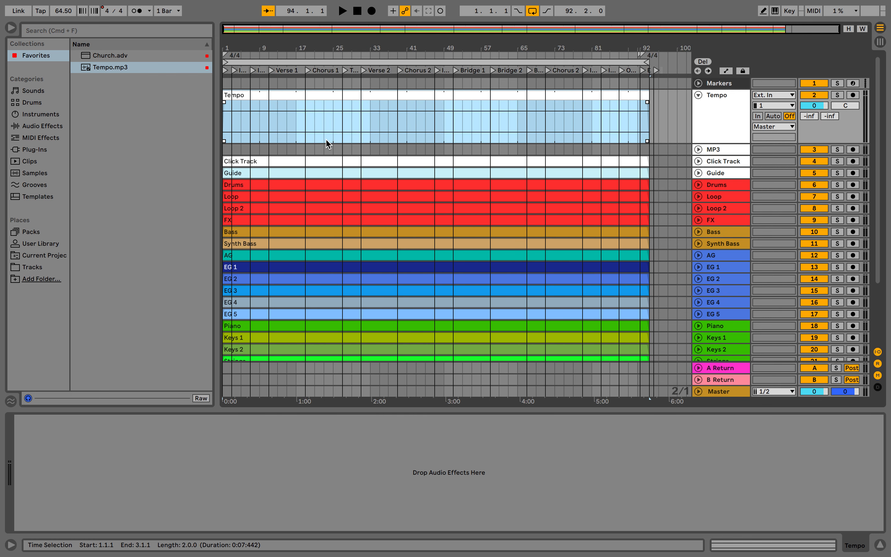
Consolidate the whole clip on the Tempo track into one clip and rename it Tempo.
click(288, 94)
click(658, 118)
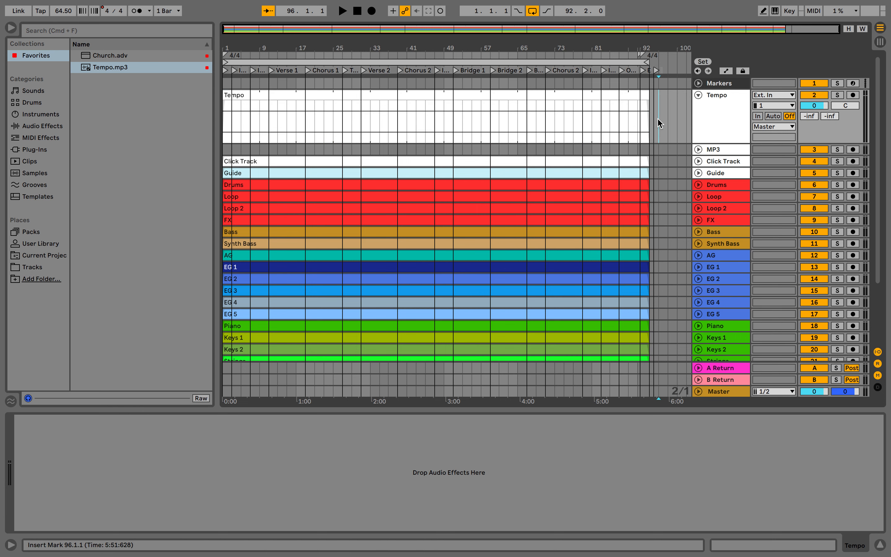
click(558, 96)
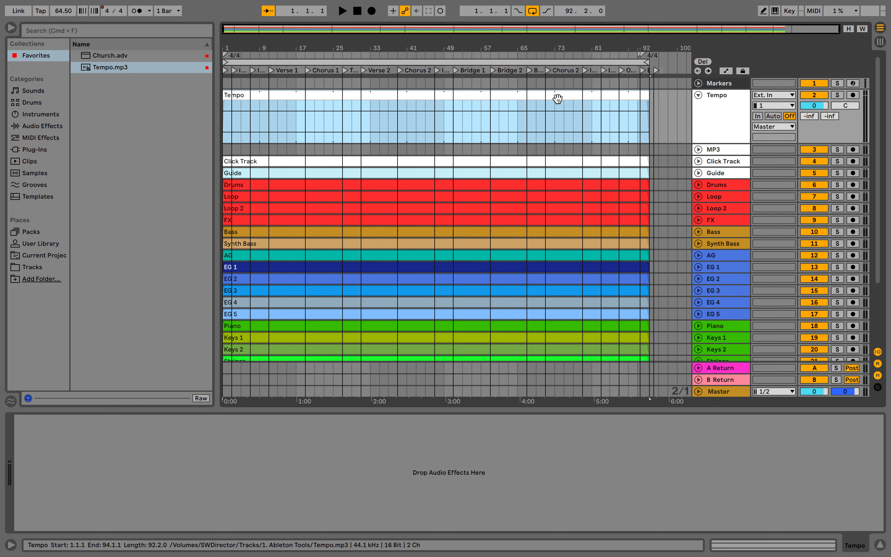
key(super+j)
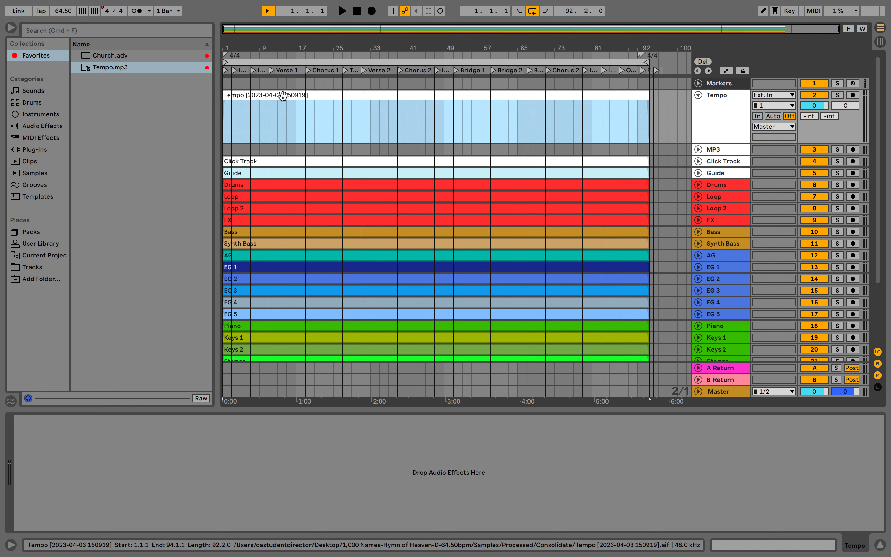
key(super+r)
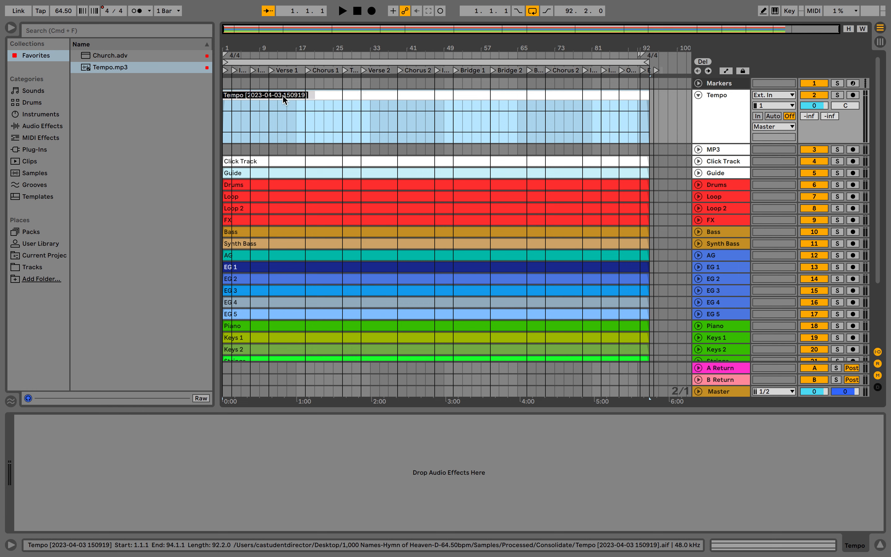
text(Tempo)
key(Return)
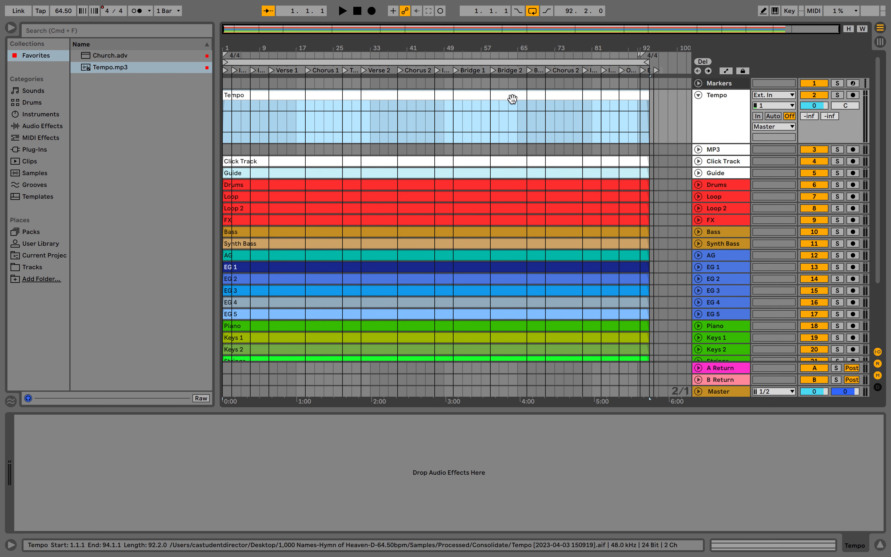
Switch the consolidated Tempo clip from Follow to Lead so it sets the song tempo, and fold the Tempo track.
double_click(462, 98)
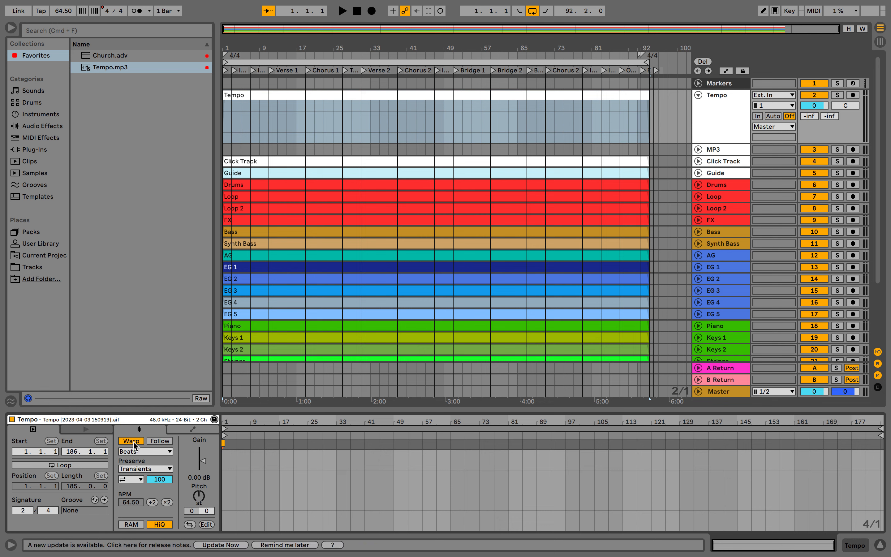
click(157, 444)
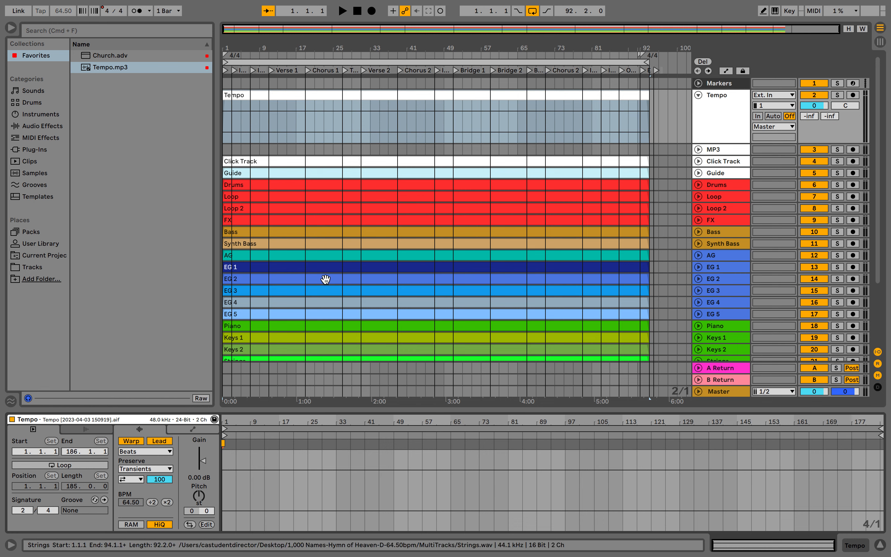
click(159, 444)
click(161, 444)
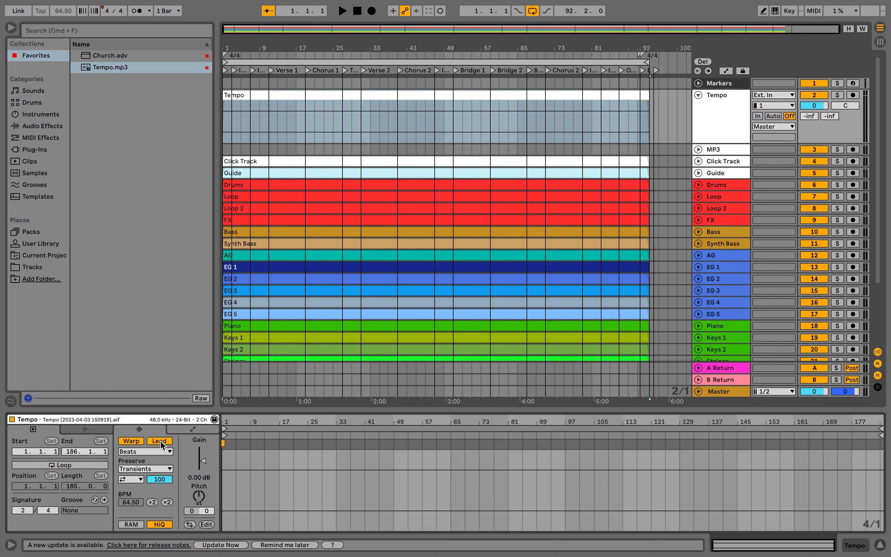
click(698, 95)
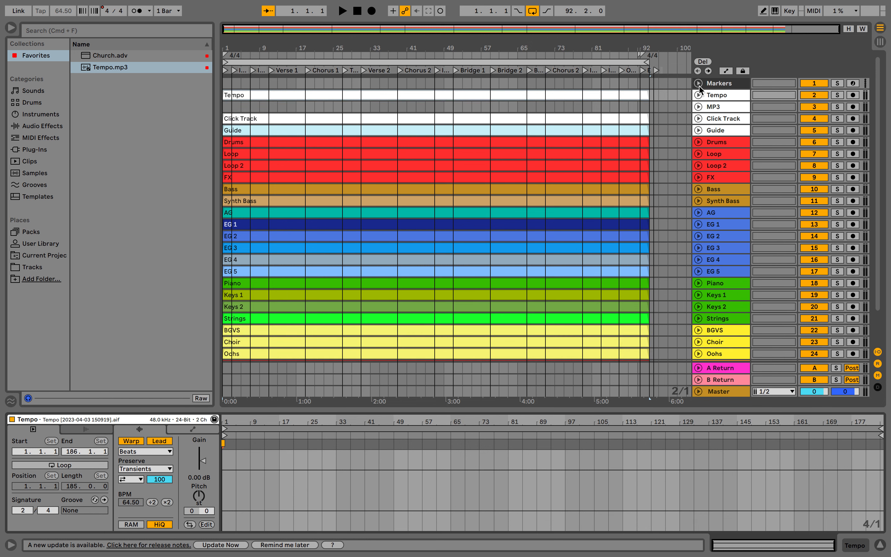
Unfold the Markers track and briefly play the song from the Chorus 1 locator at bar 19.
click(698, 84)
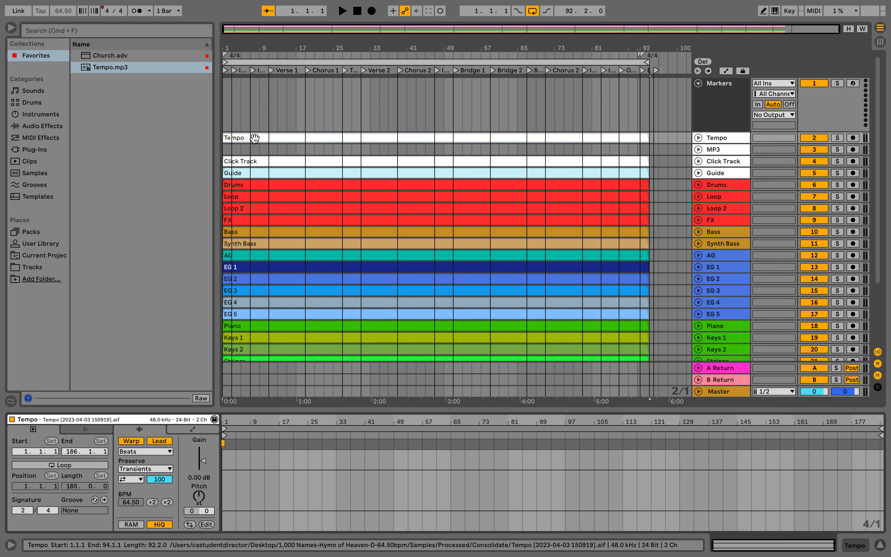
scroll(245, 124, up, 5)
scroll(246, 125, left, 3)
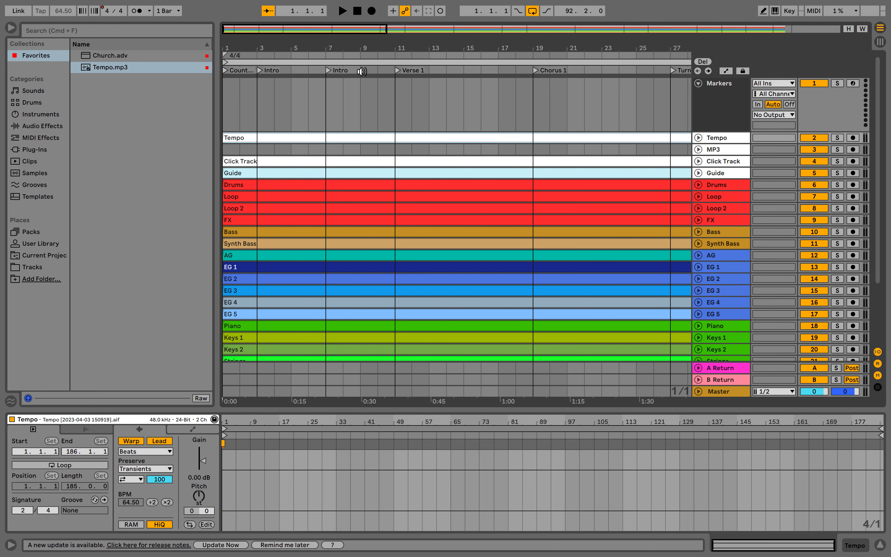
click(536, 72)
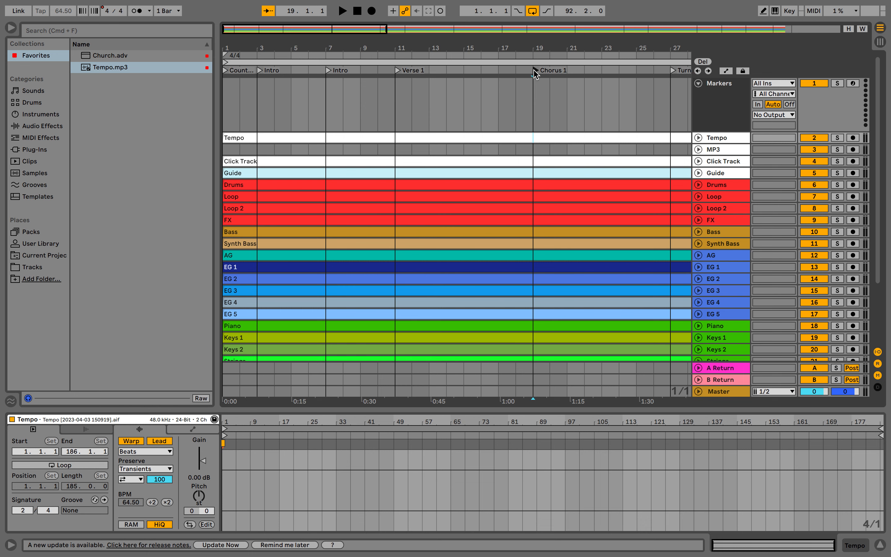
key(space)
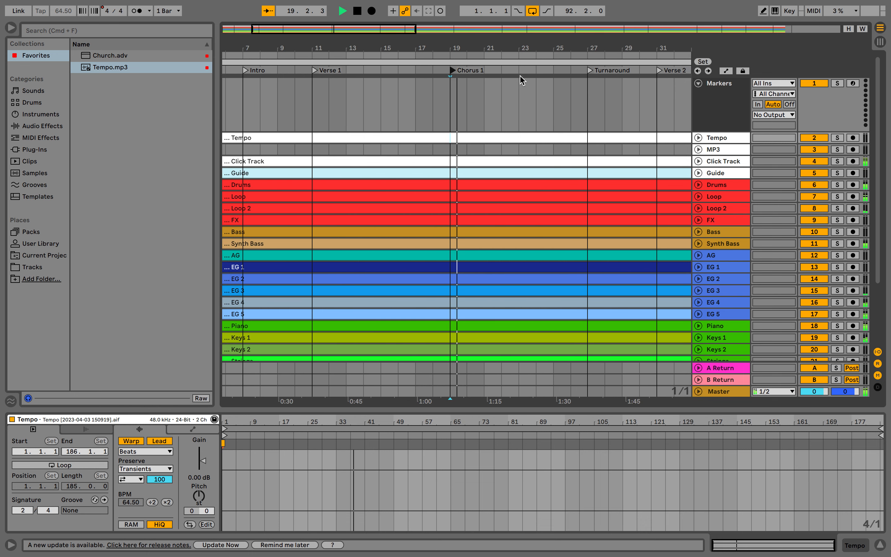
key(space)
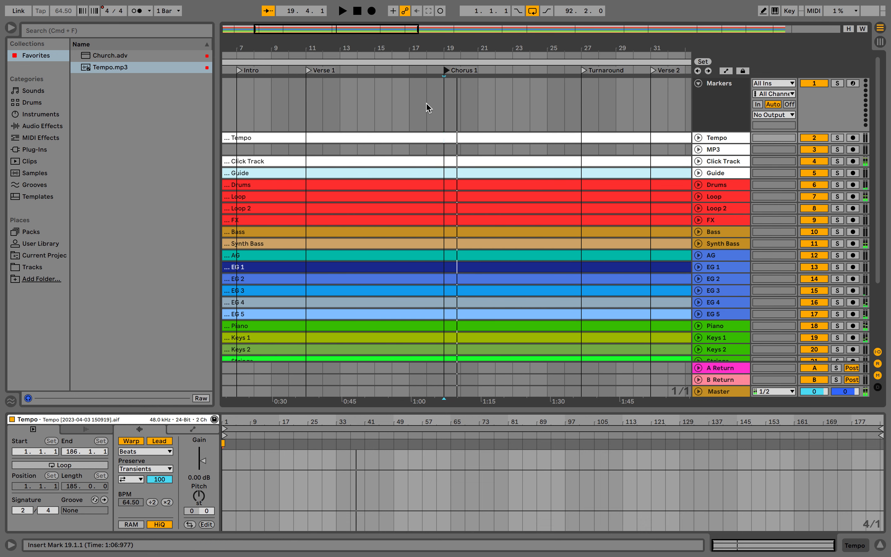
Play the song from bar 18, one bar ahead of the Chorus 1 locator, into the chorus.
click(427, 105)
key(plus)
key(plus)
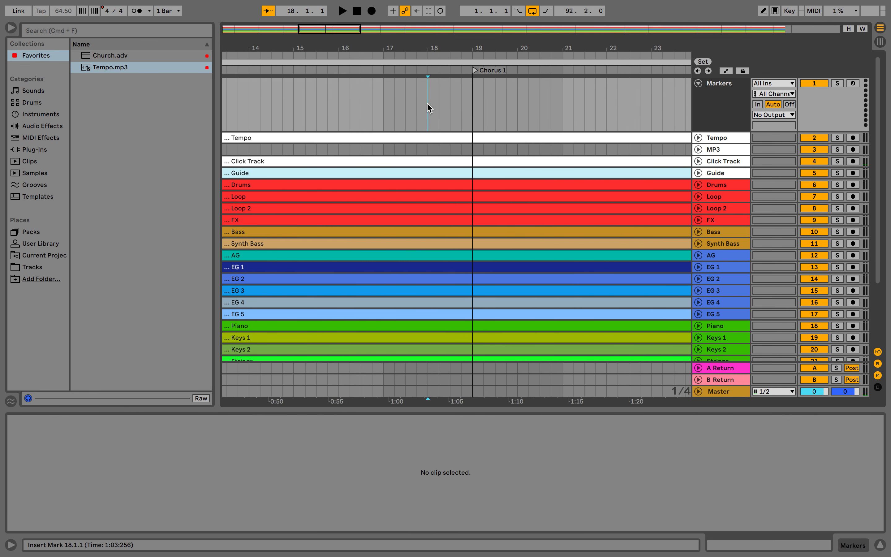
key(plus)
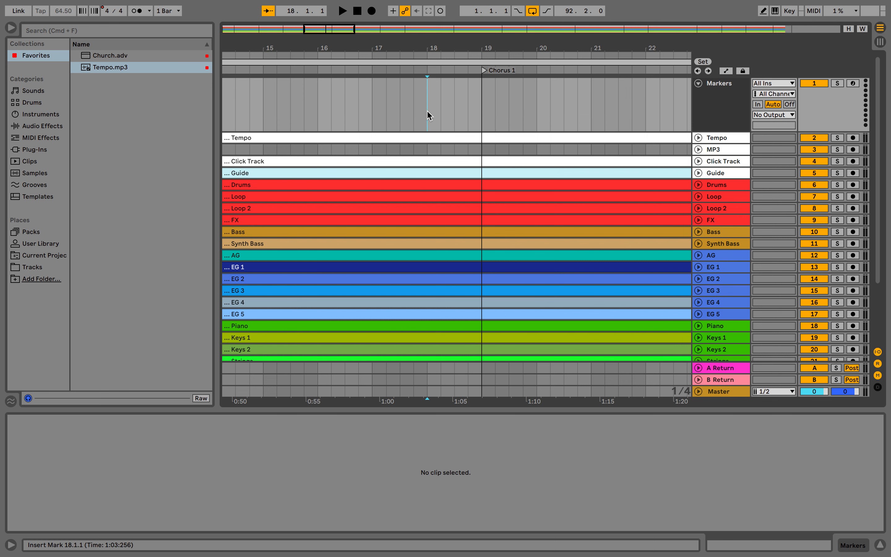
key(space)
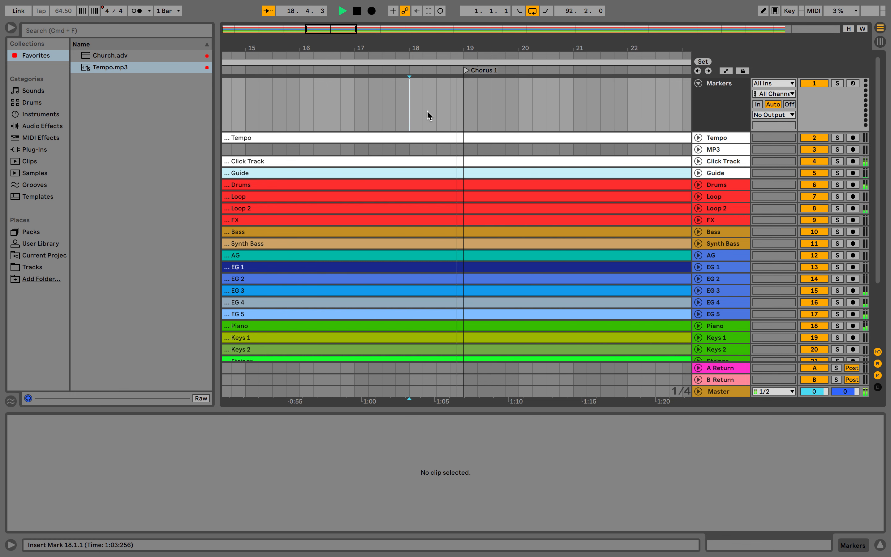
key(space)
Insert an empty MIDI clip on the Markers track from bar 1 to bar 10 and name it Intro.
key(w)
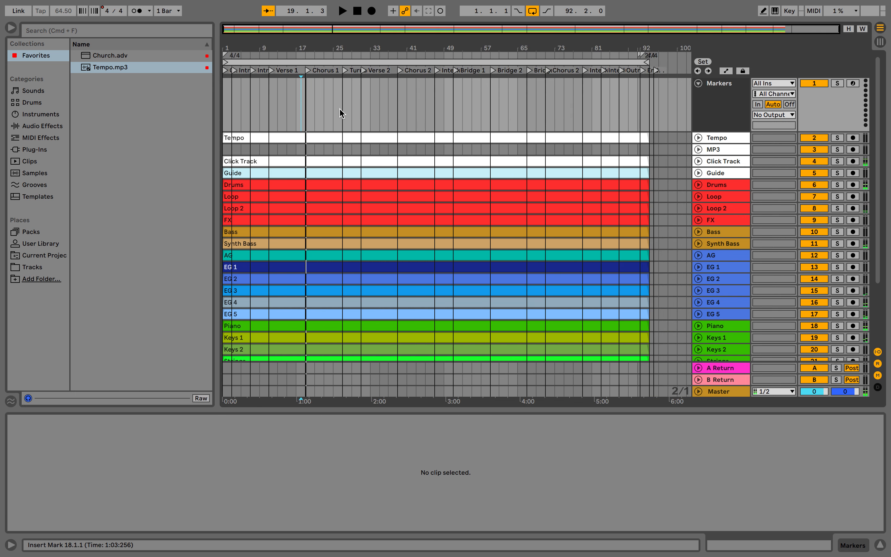
scroll(232, 108, up, 5)
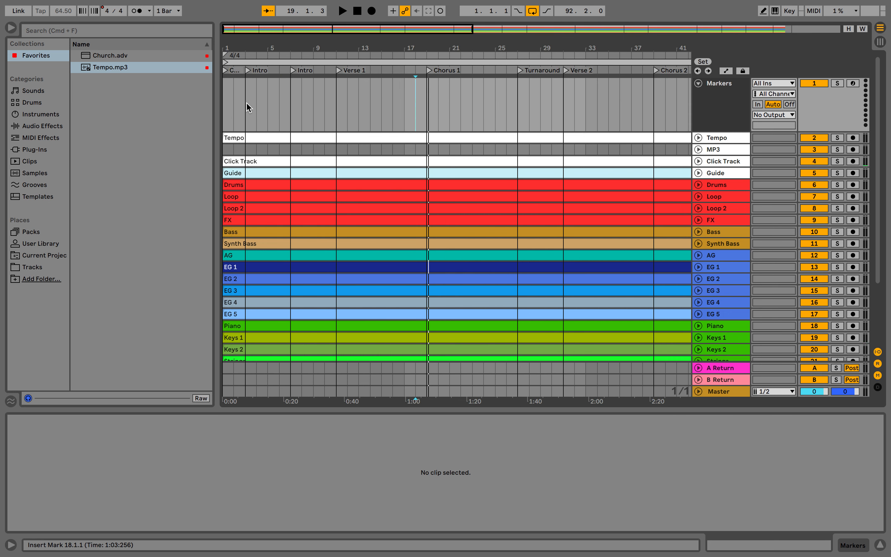
scroll(241, 106, up, 4)
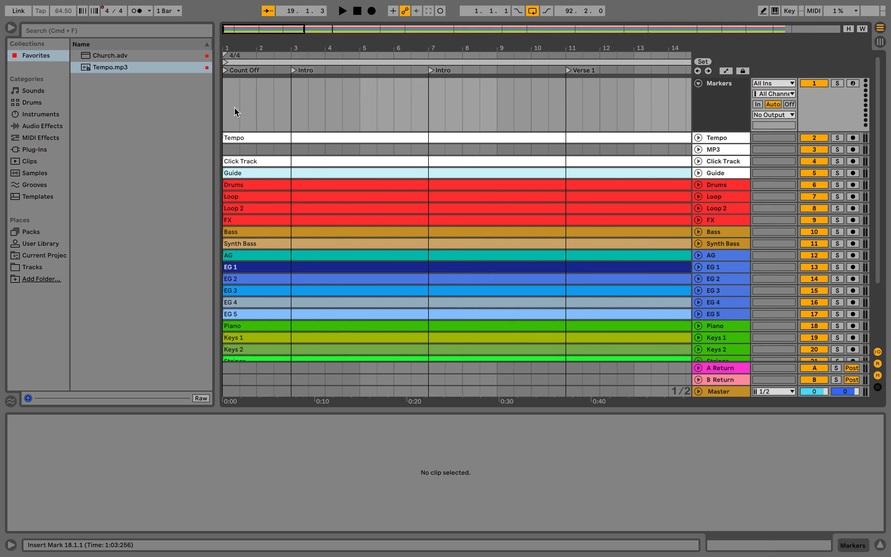
drag(224, 111, 535, 99)
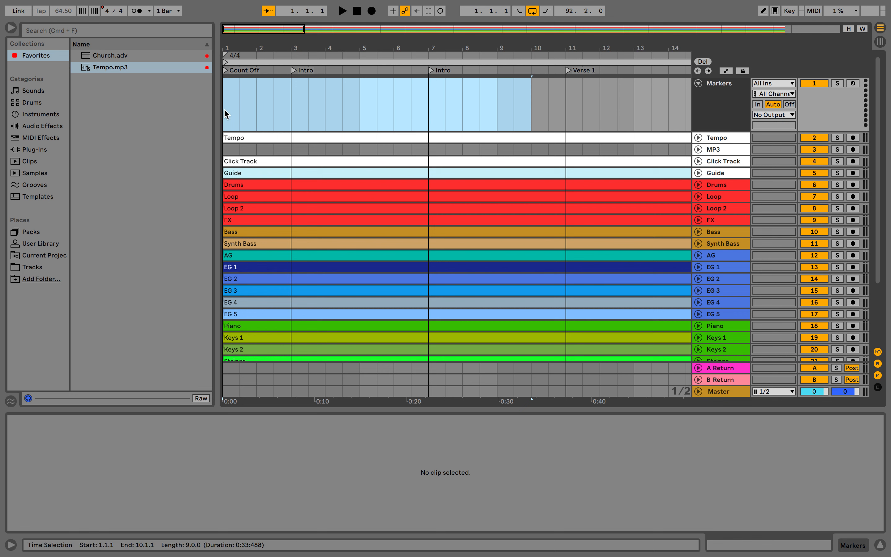
drag(226, 111, 531, 95)
key(super+shift+m)
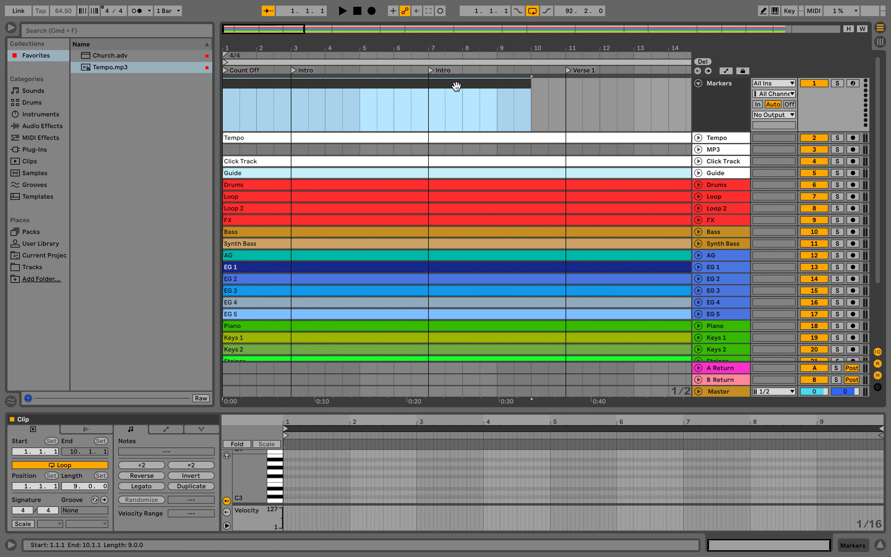
key(super+r)
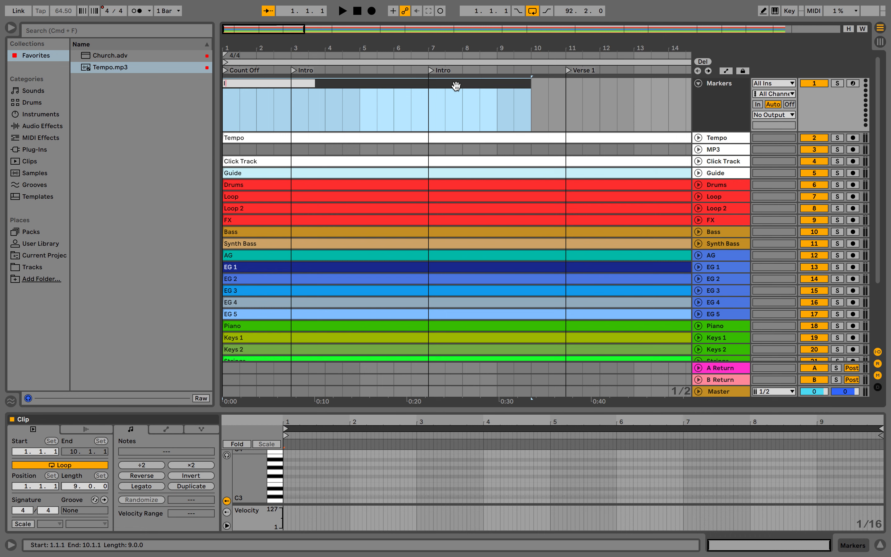
key(Return)
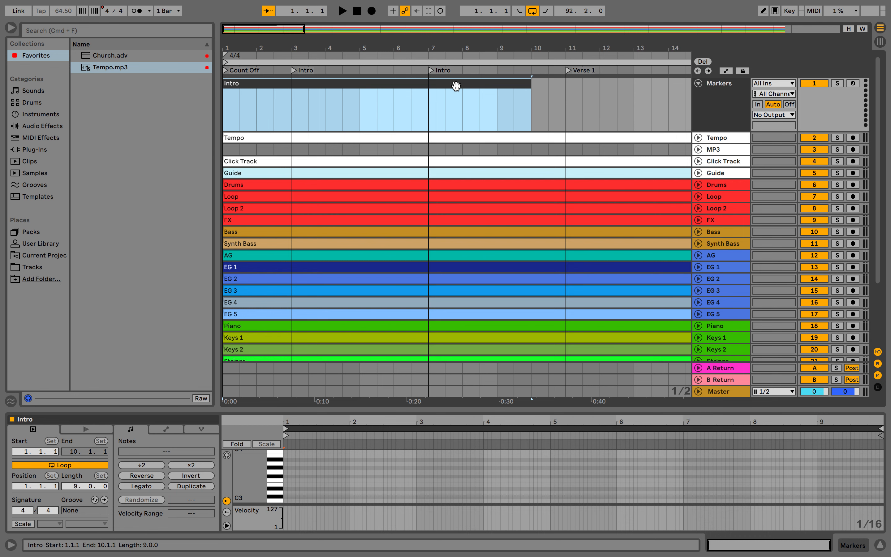
Insert an empty MIDI clip on the Markers track from bar 10 to bar 18 and name it Verse 1.
click(534, 88)
scroll(564, 96, right, 2)
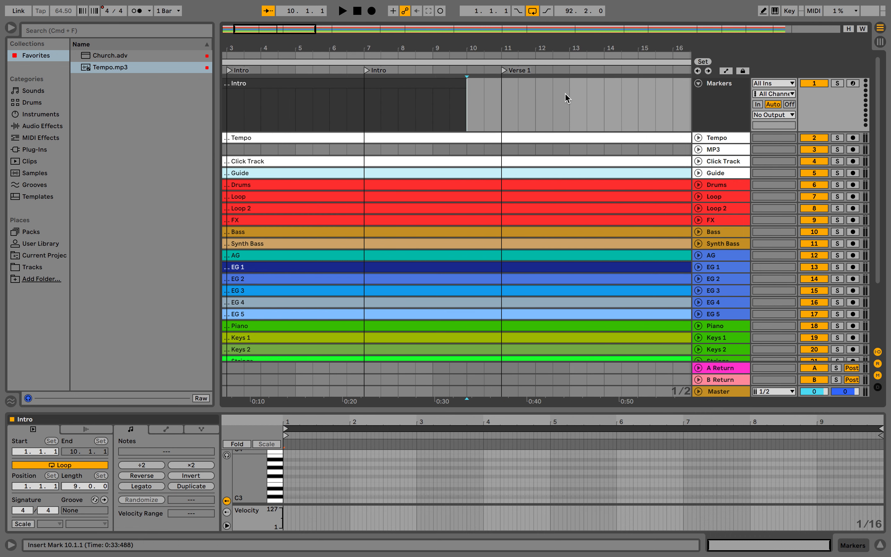
scroll(565, 94, right, 5)
right_click(564, 94)
click(452, 116)
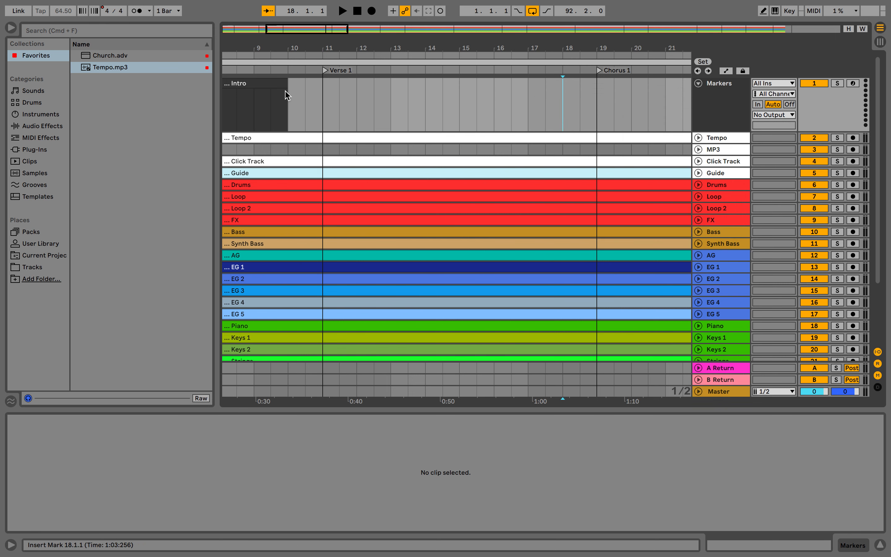
drag(289, 89, 561, 87)
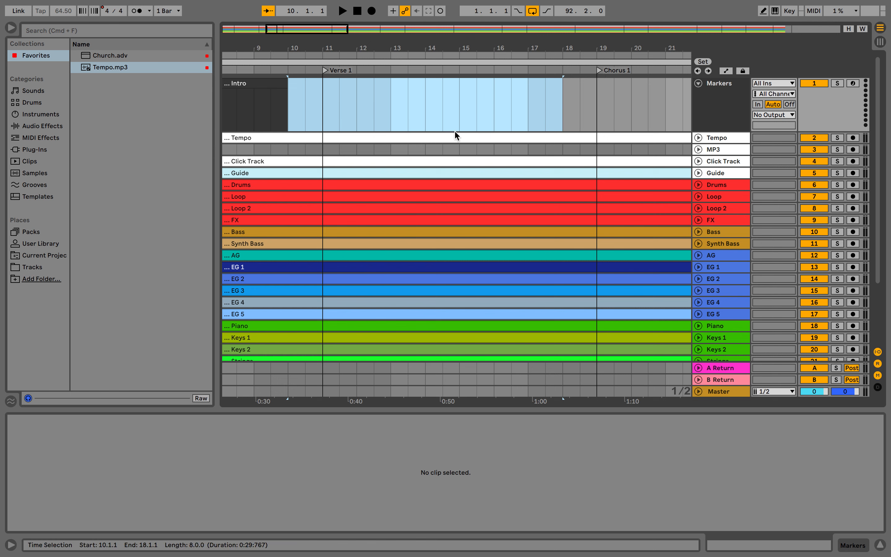
key(super+shift+m)
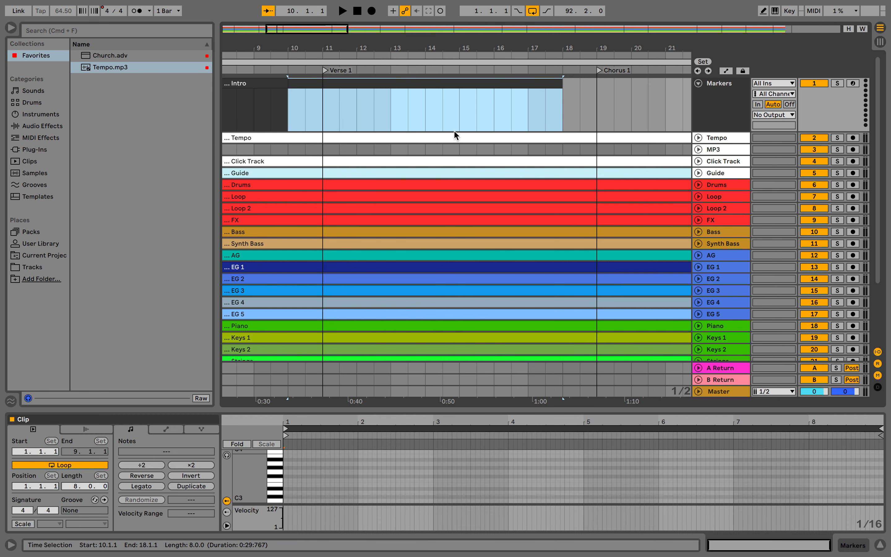
key(super+r)
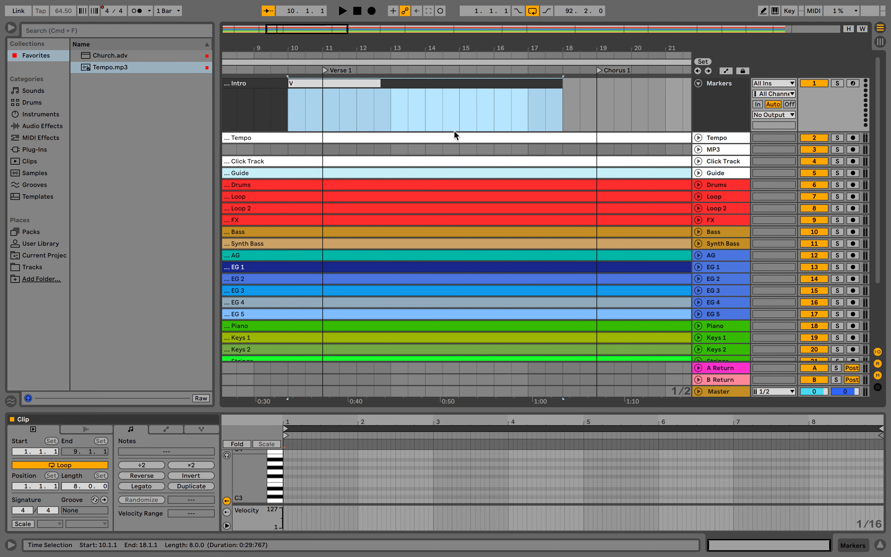
text(Verse 1)
key(Return)
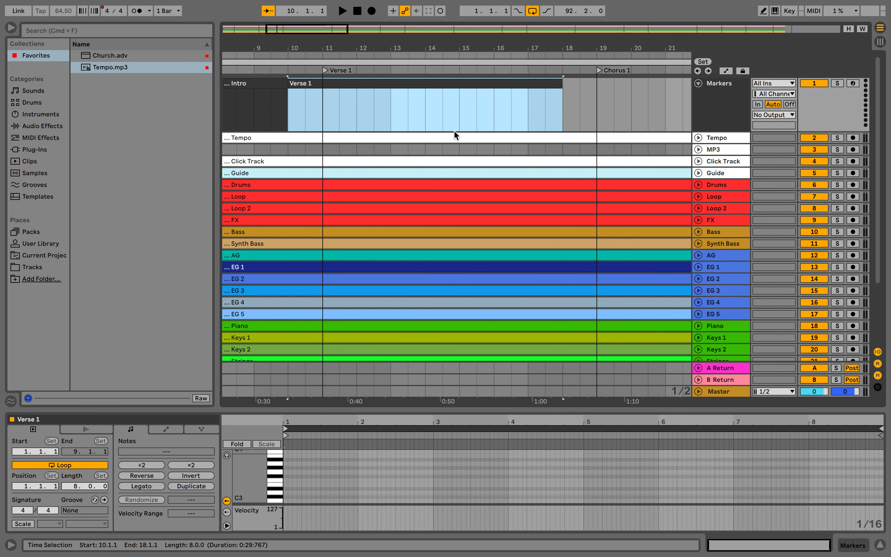
Insert an empty MIDI clip on the Markers track from bar 18 to bar 26 and name it Chorus 1.
scroll(596, 119, right, 7)
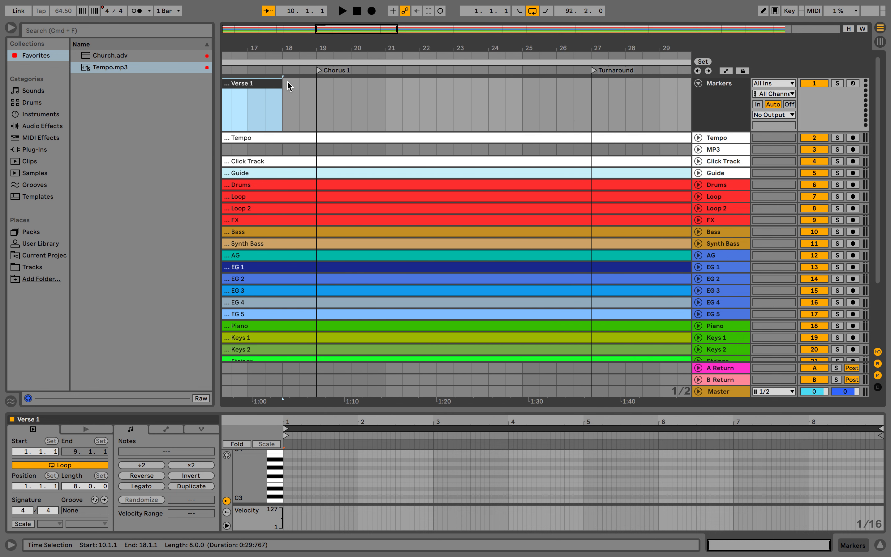
drag(282, 83, 557, 92)
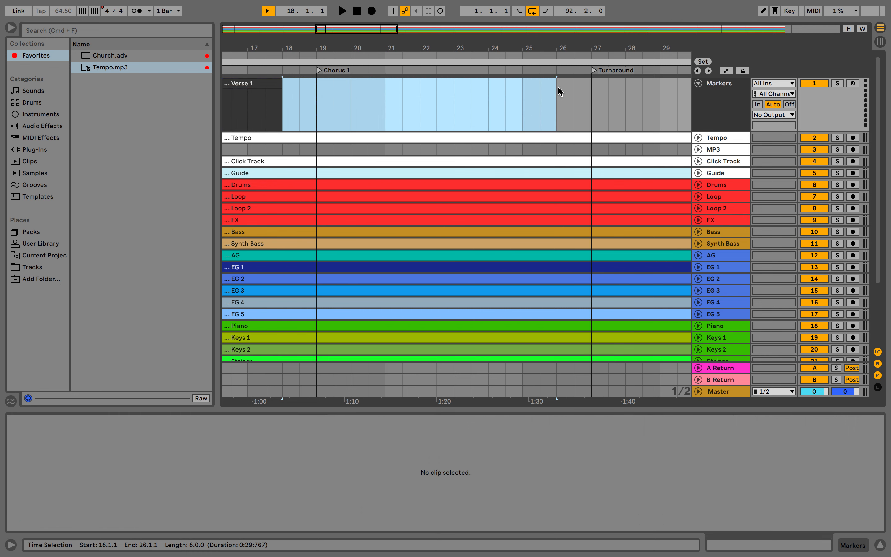
double_click(548, 111)
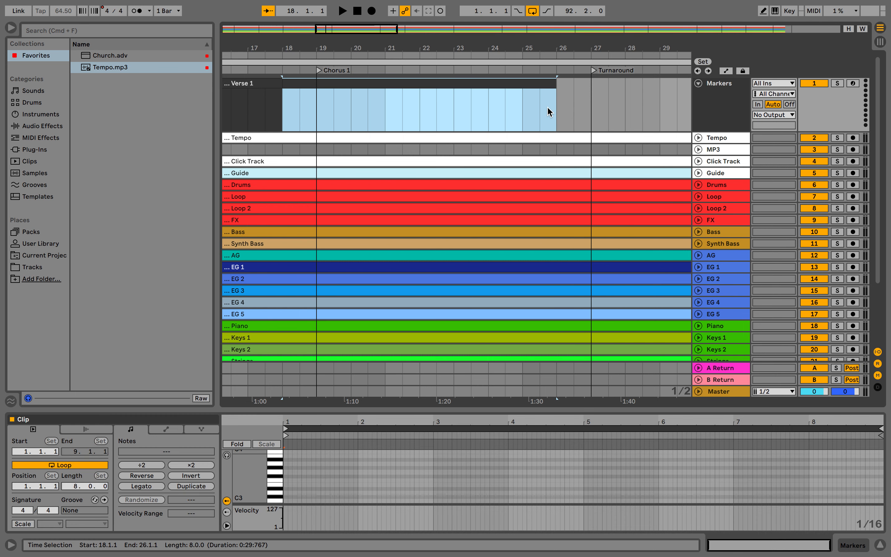
key(super+r)
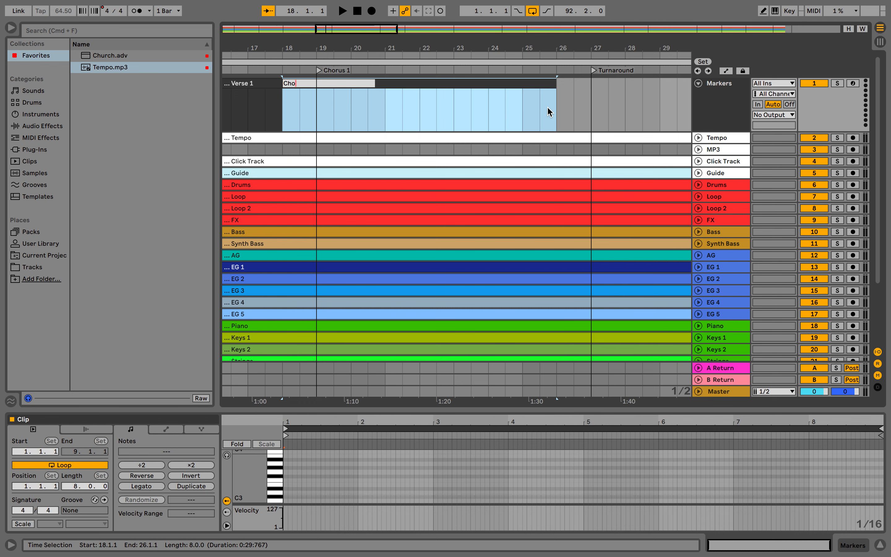
key(Return)
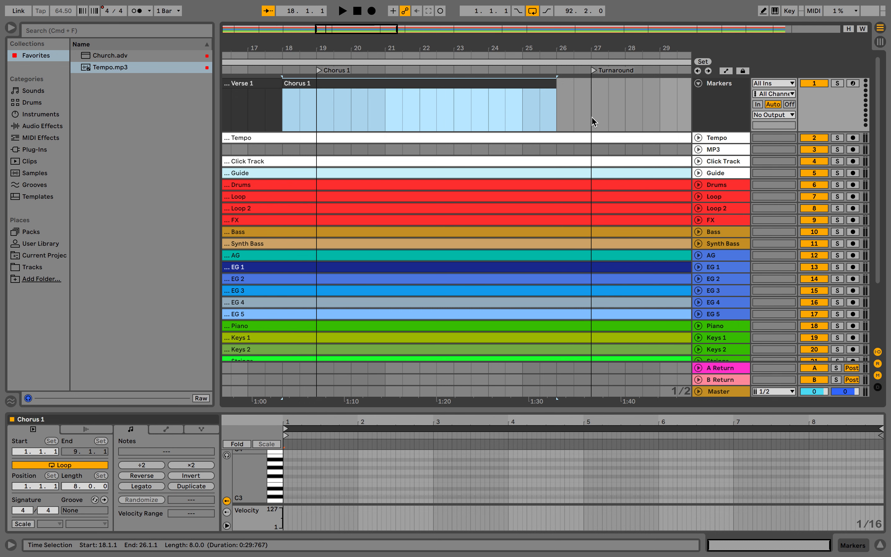
Insert an empty MIDI clip on the Markers track from bar 26 to bar 30 and name it Turnaround.
scroll(593, 118, down, 5)
scroll(592, 118, right, 3)
scroll(437, 96, up, 5)
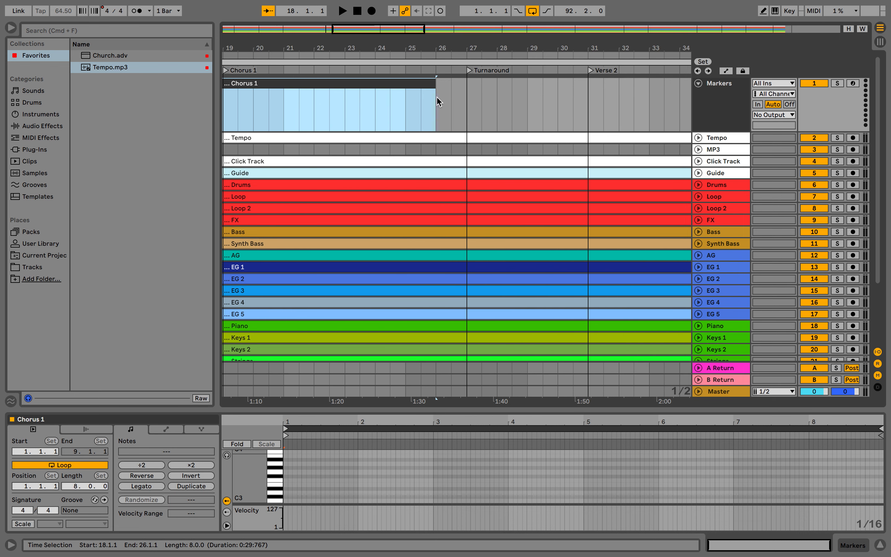
scroll(436, 96, right, 3)
drag(370, 85, 494, 96)
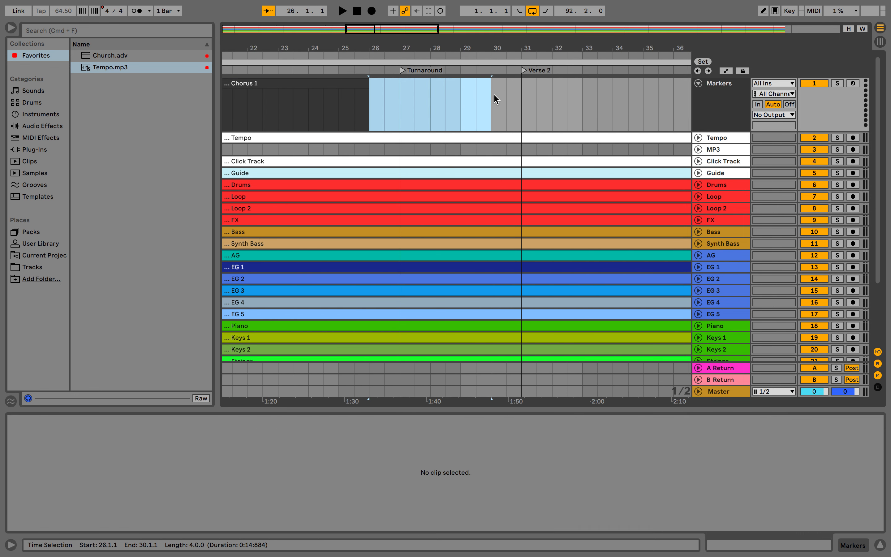
key(super+shift+m)
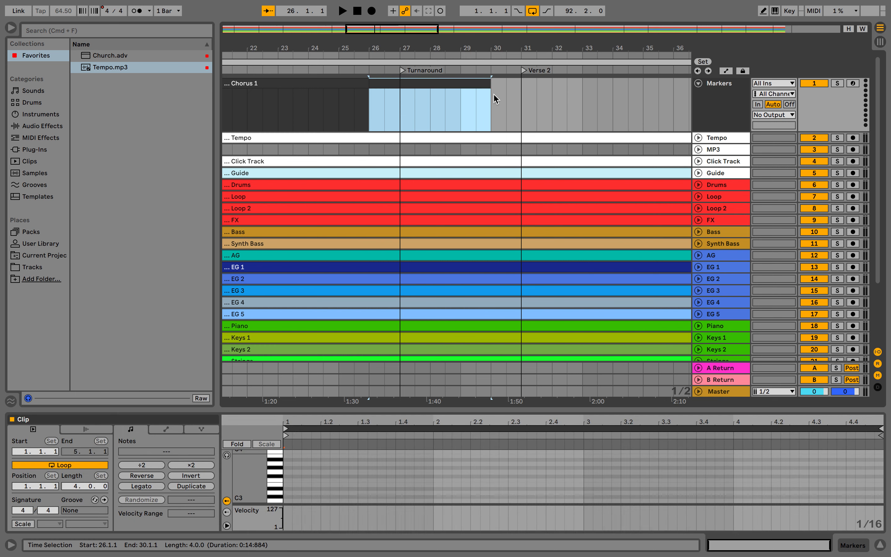
text(Tu)
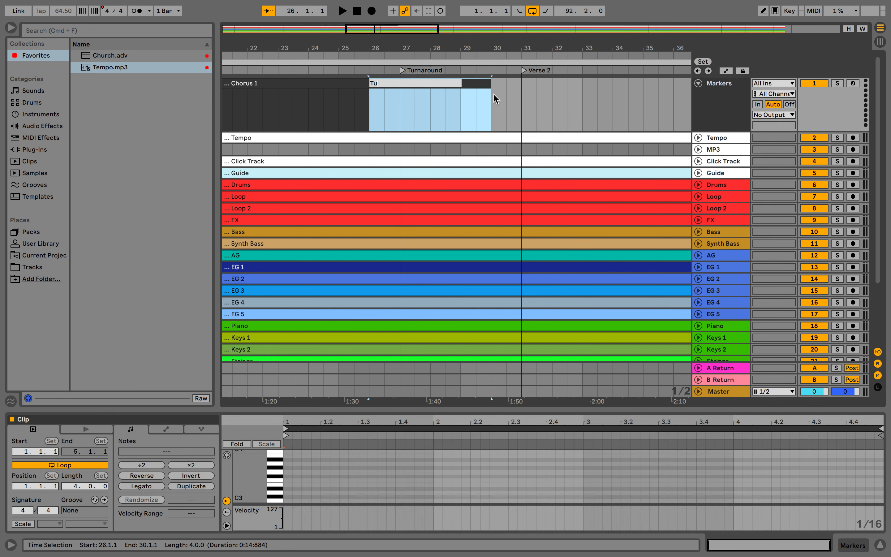
text(rnaround)
key(Return)
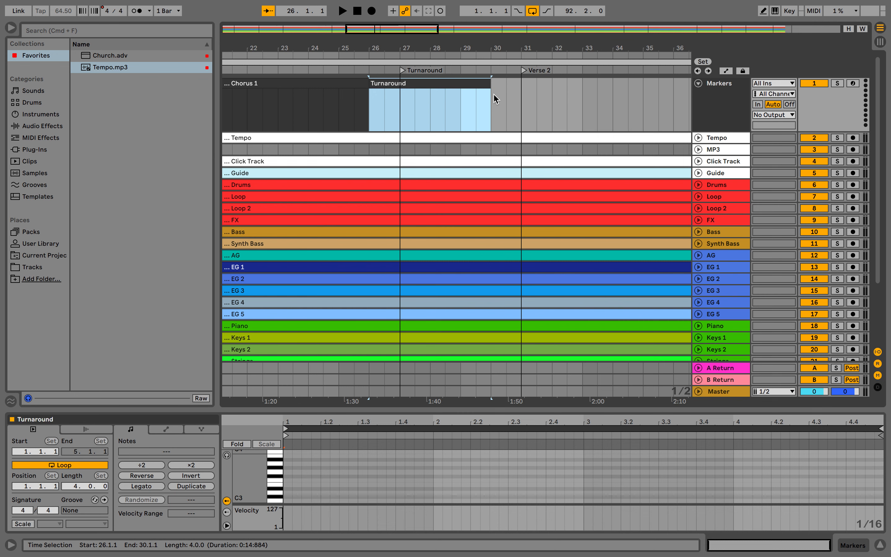
Copy the Verse 1 clip on the Markers track to bar 30 and rename the copy Verse 2.
key(minus)
key(minus)
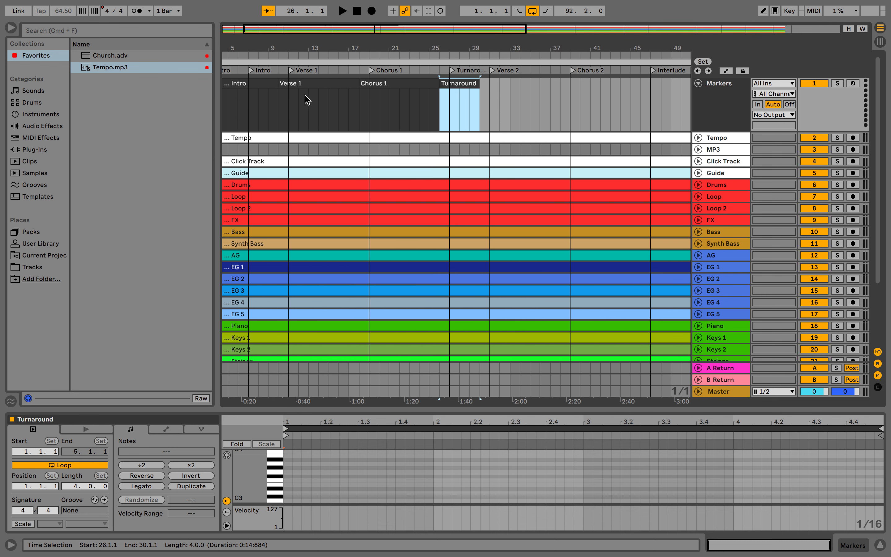
click(303, 85)
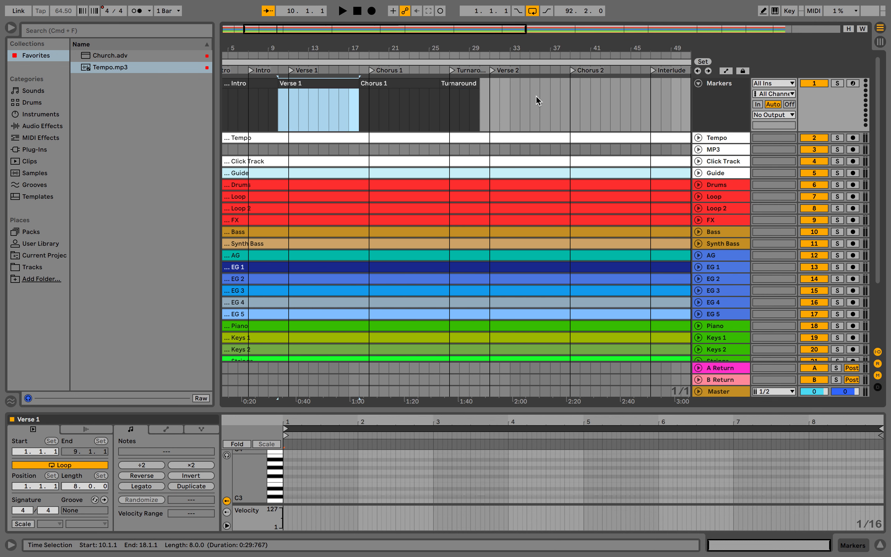
click(380, 83)
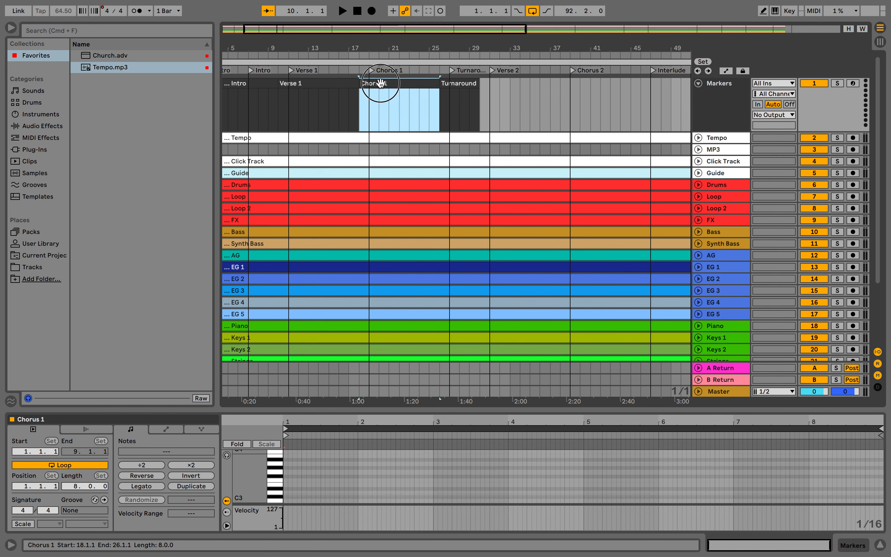
click(326, 84)
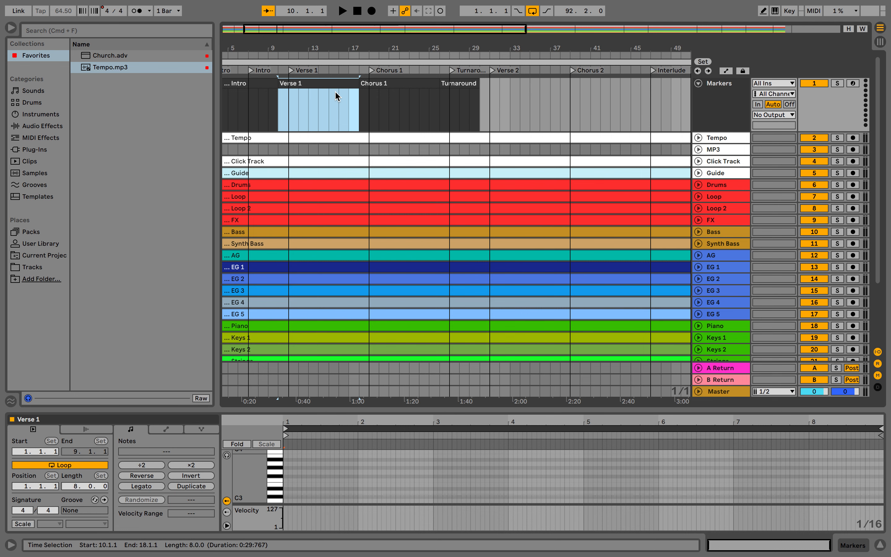
scroll(495, 81, up, 5)
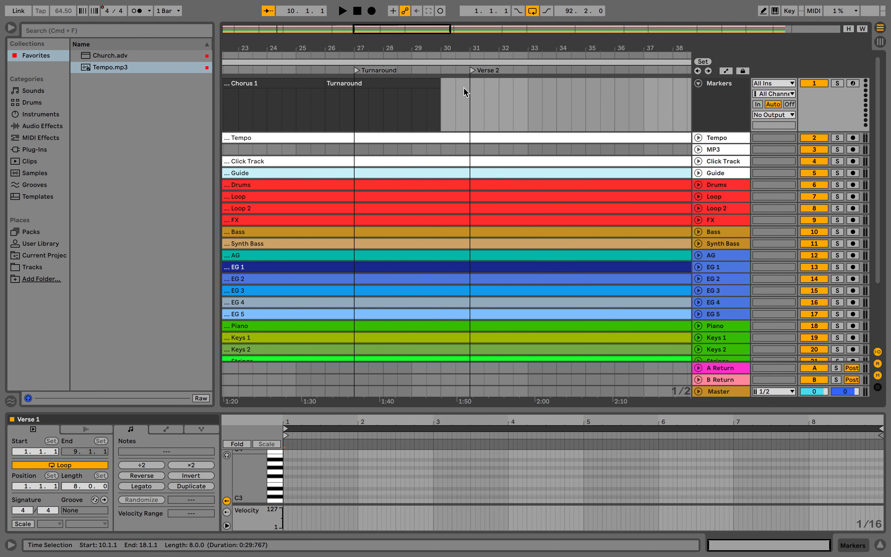
click(441, 93)
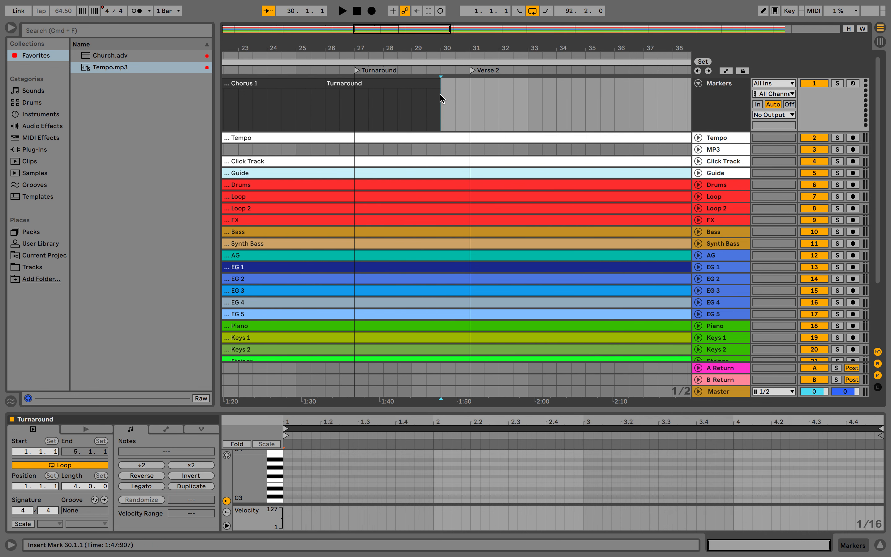
click(441, 98)
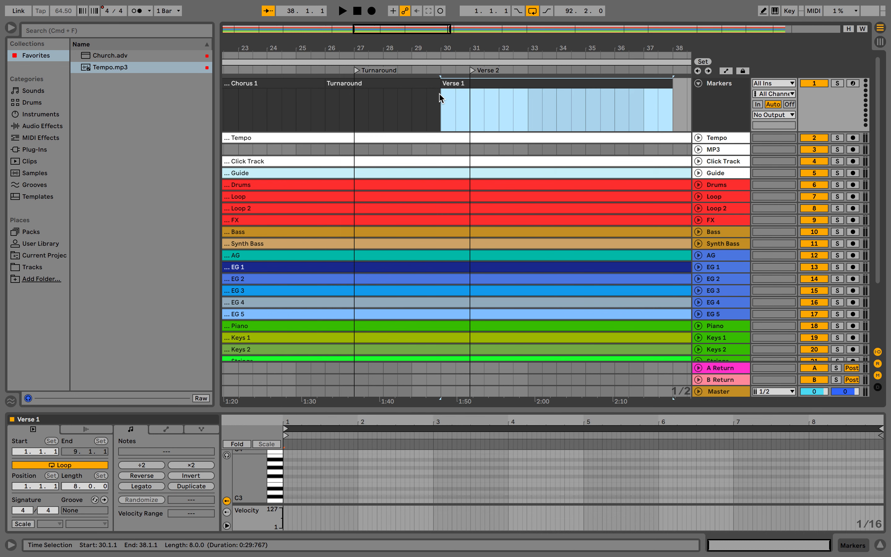
key(super+r)
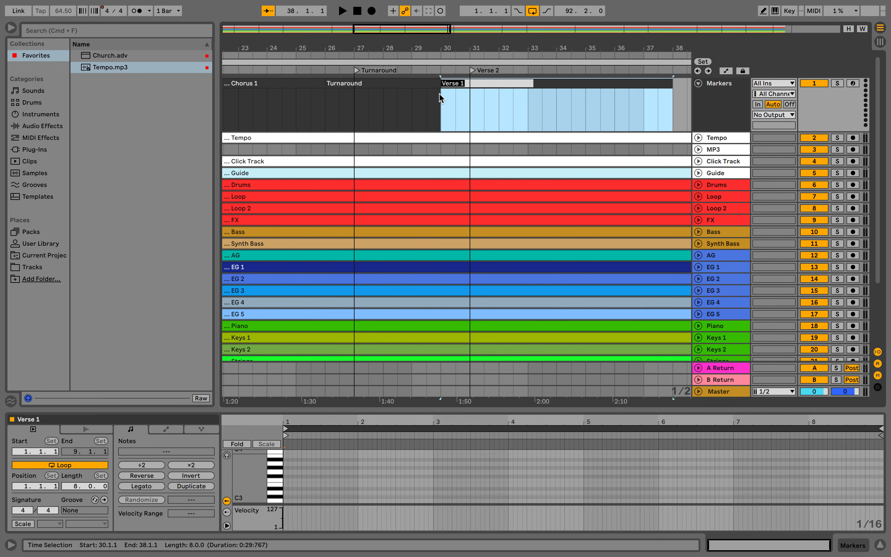
text(Ver)
key(Return)
Copy the Chorus 1 clip on the Markers track to bar 38 and rename the copy Chorus 2.
key(minus)
key(minus)
click(369, 86)
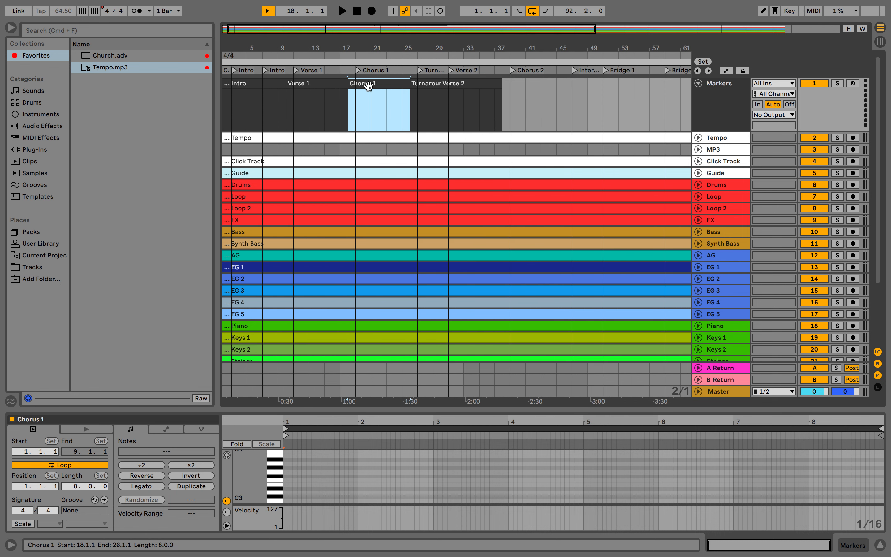
key(plus)
key(plus)
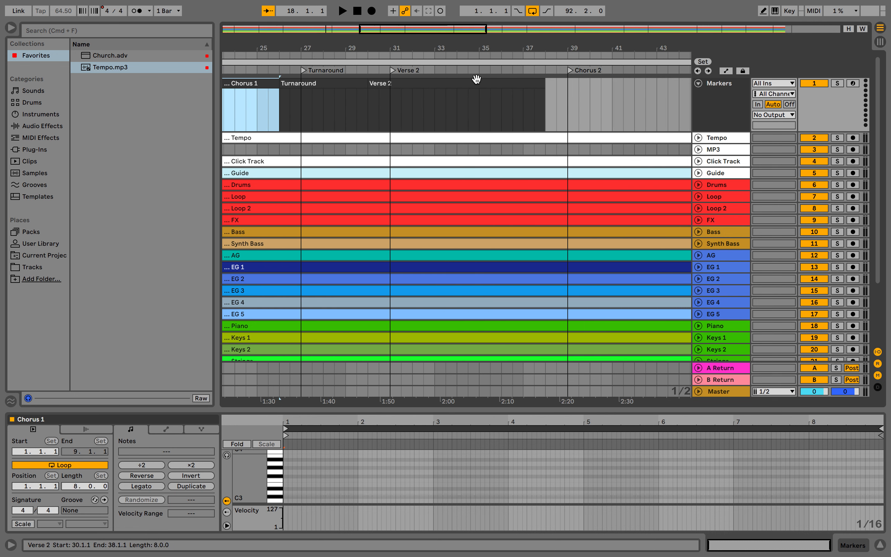
scroll(576, 104, right, 3)
click(508, 90)
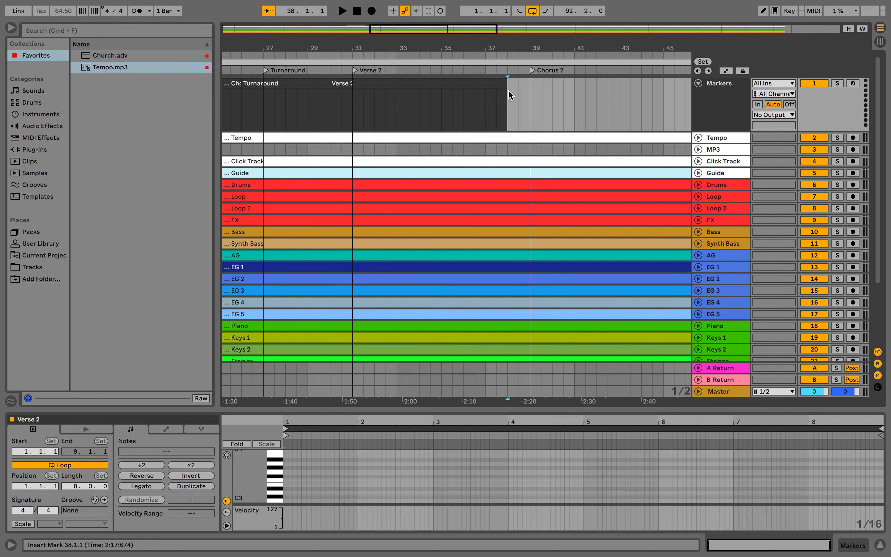
key(super+v)
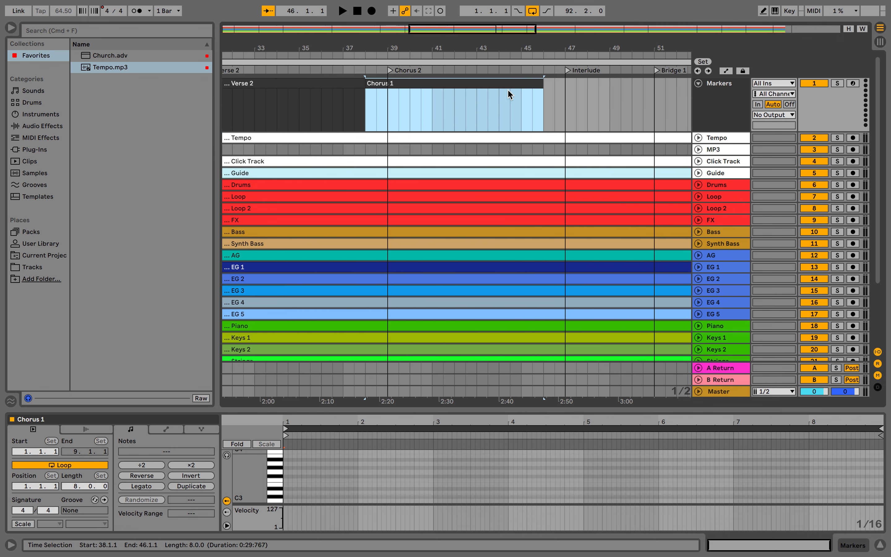
key(super+r)
text(Ch)
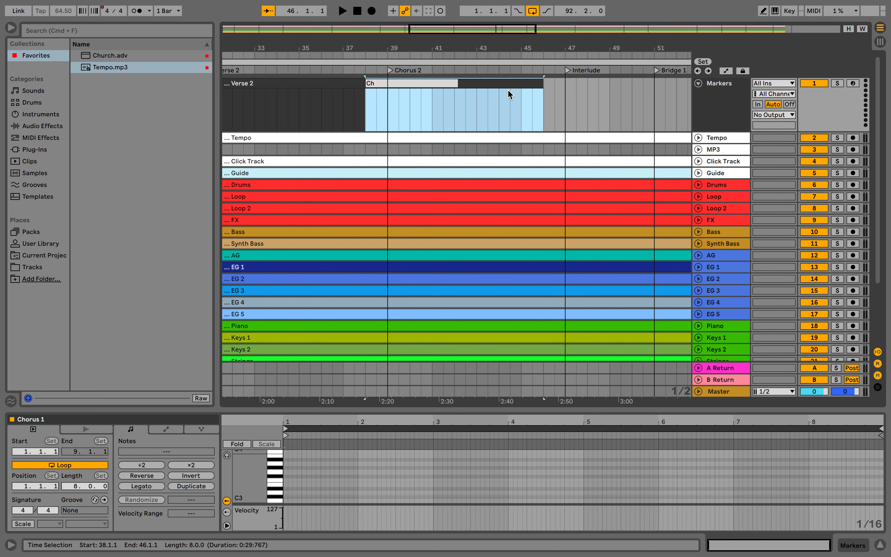
text(orus 2)
key(Return)
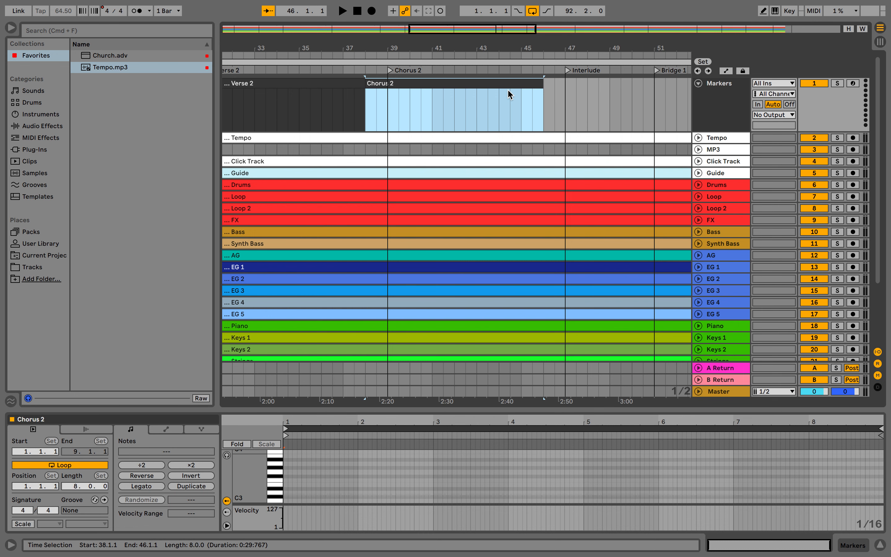
Insert an empty MIDI clip on the Markers track from bar 46 to bar 50 and name it Interlude.
scroll(575, 105, right, 2)
scroll(538, 78, right, 2)
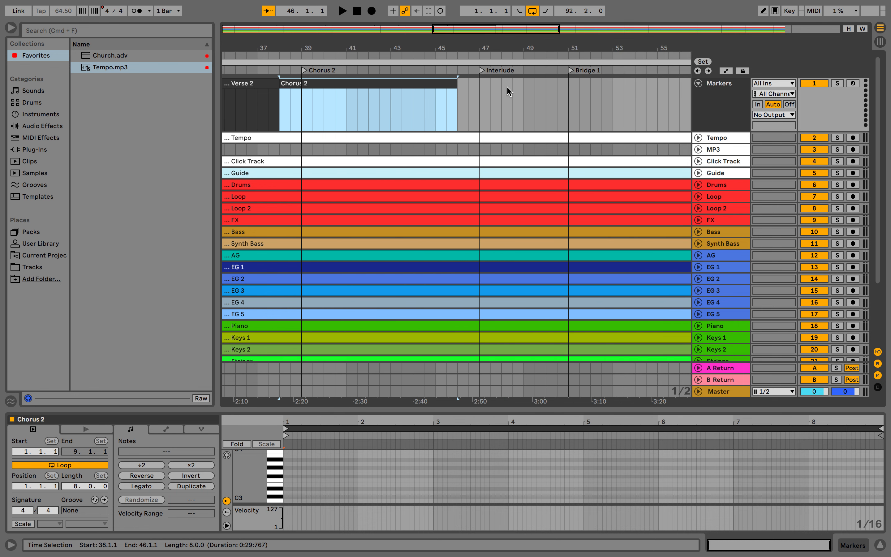
scroll(507, 88, up, 3)
drag(416, 87, 574, 101)
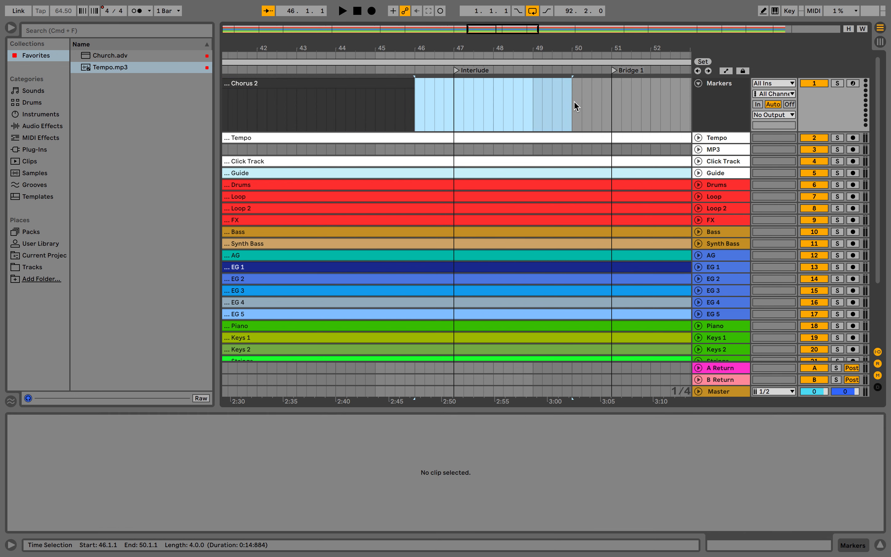
key(super+shift+m)
key(super+r)
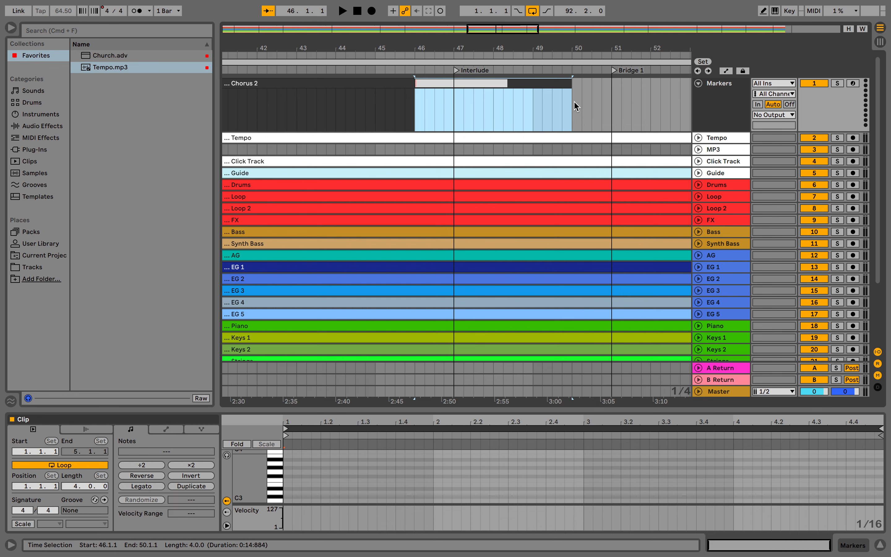
text(Interlude)
key(Return)
Insert an empty MIDI clip on the Markers track from bar 50 to bar 58 and name it Bridge 1.
scroll(571, 101, right, 3)
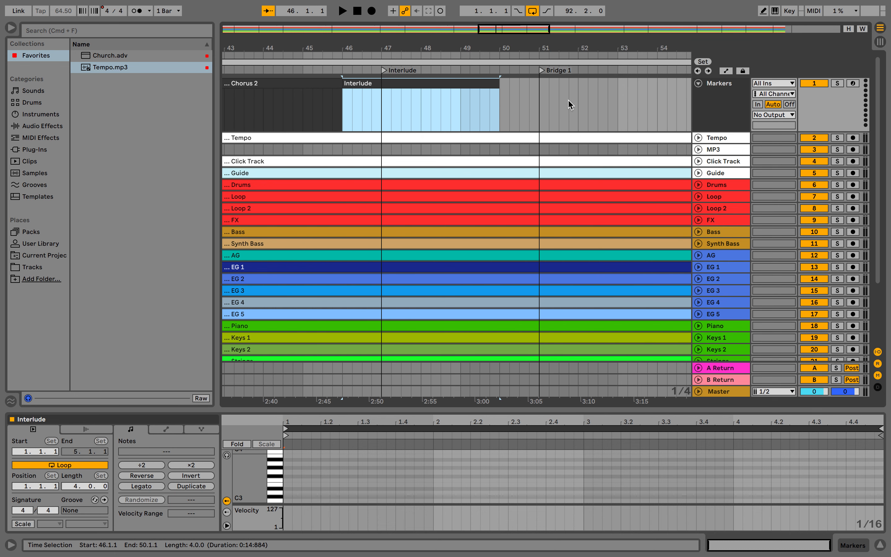
scroll(542, 91, right, 4)
scroll(361, 91, down, 3)
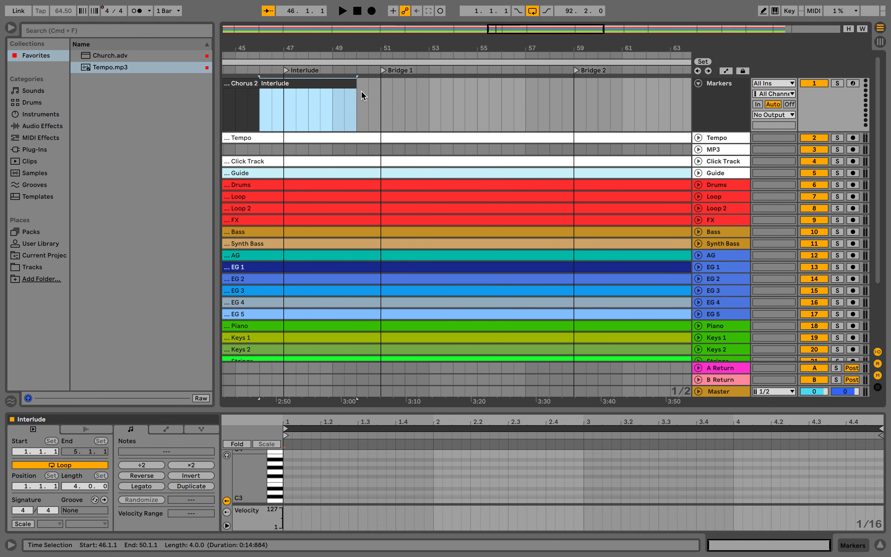
drag(357, 90, 551, 97)
key(super+shift+m)
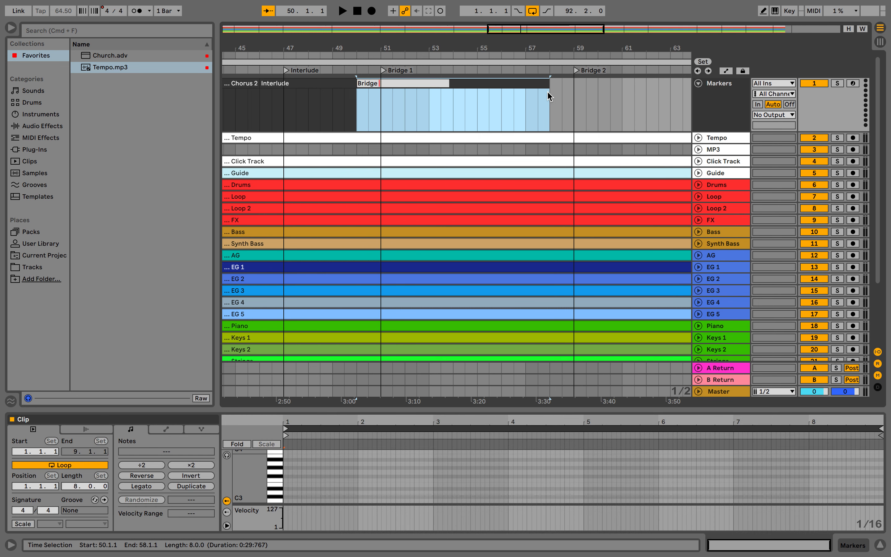
scroll(550, 97, right, 3)
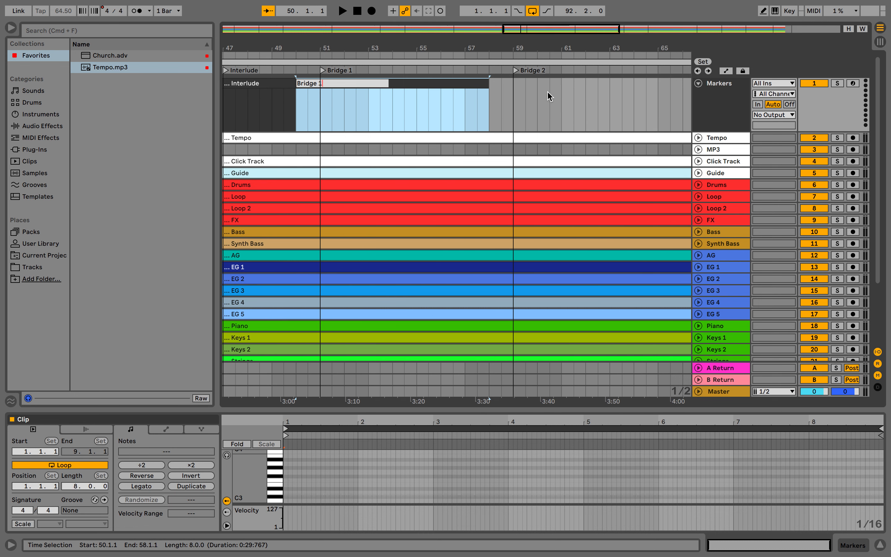
Copy the Bridge 1 clip on the Markers track to bar 58 and rename the copy Bridge 2.
click(471, 85)
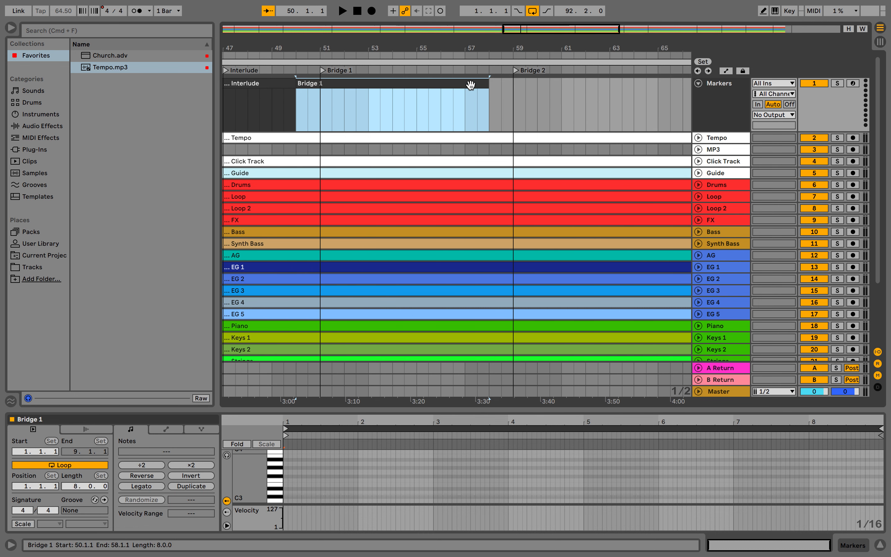
click(489, 92)
key(super+v)
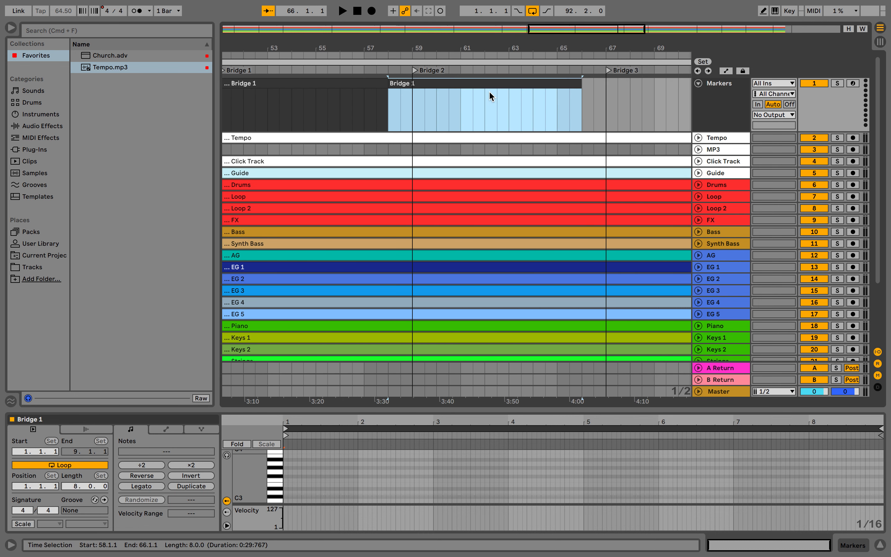
key(super+r)
text(B)
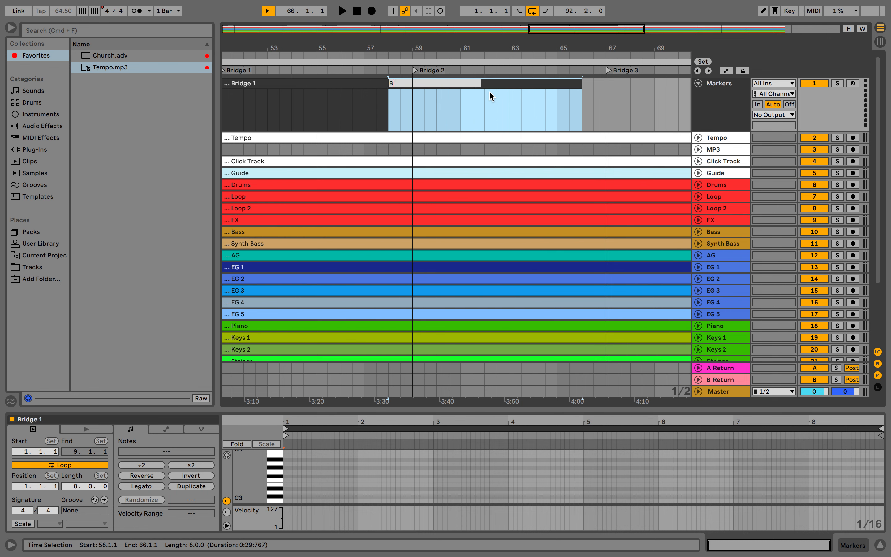
text(ridge 2)
key(Return)
Insert an empty MIDI clip on the Markers track from bar 66 to bar 70 and name it Bridge 3.
scroll(489, 91, right, 5)
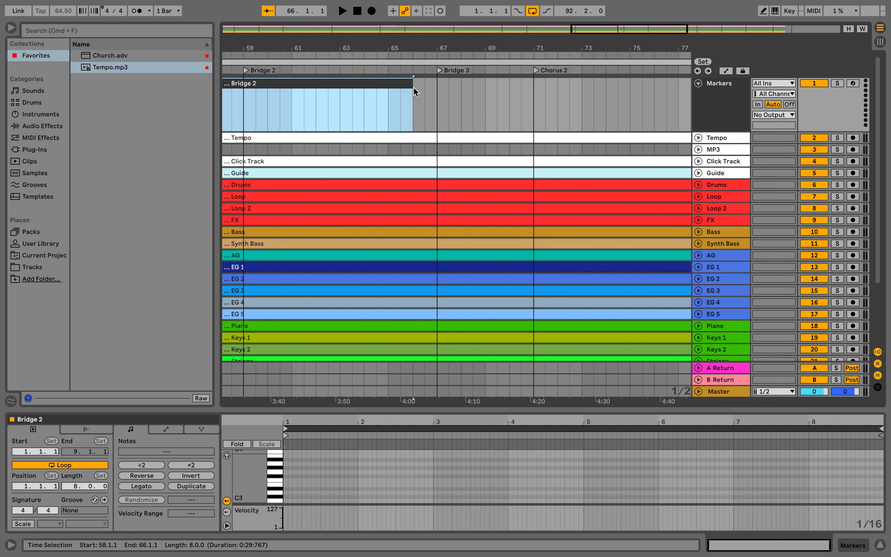
drag(413, 91, 521, 88)
scroll(521, 88, up, 5)
scroll(370, 109, down, 3)
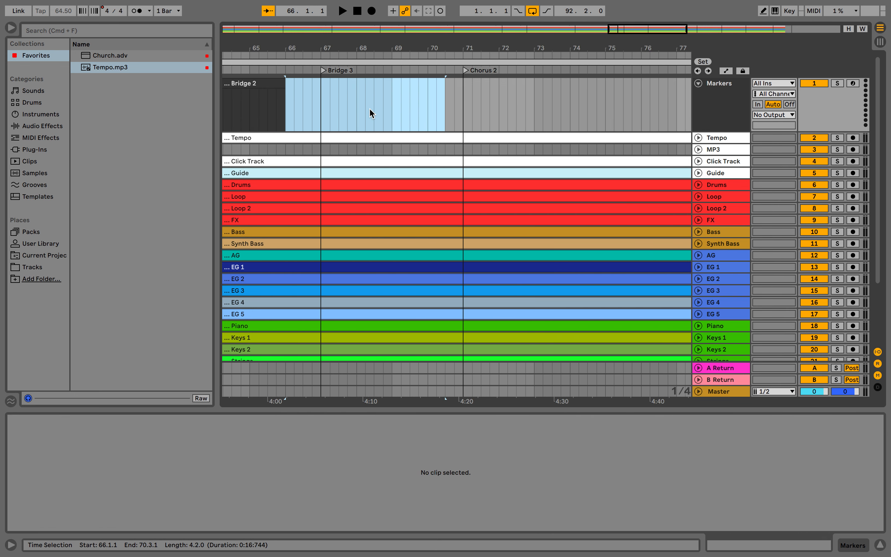
drag(286, 103, 429, 103)
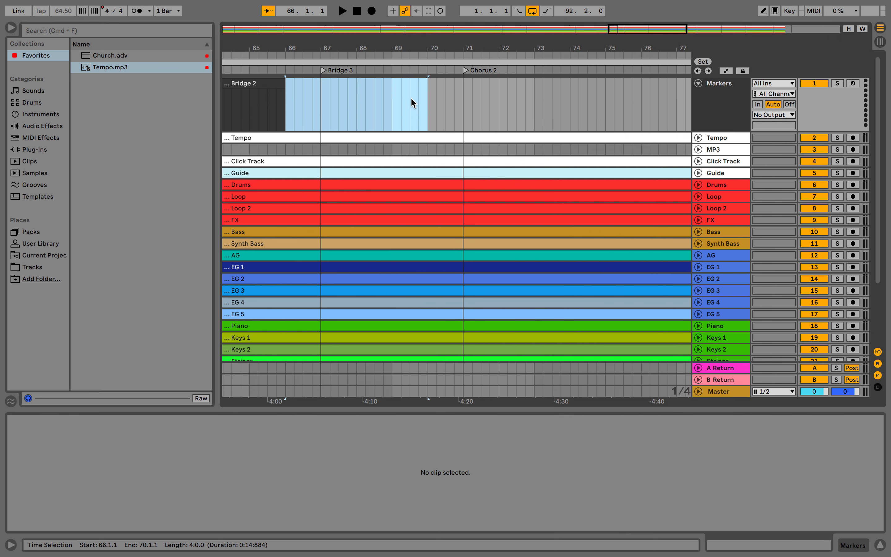
key(super+shift+m)
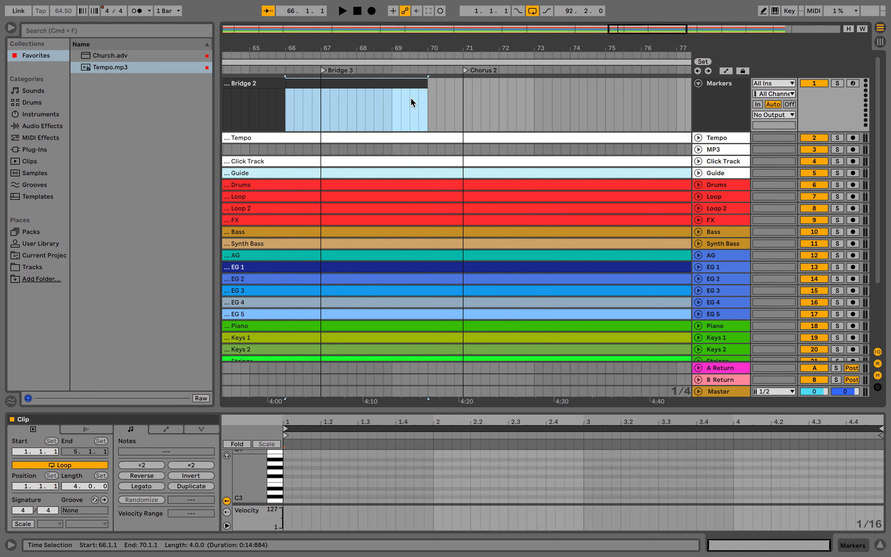
key(super+r)
text(B)
text(dge 3)
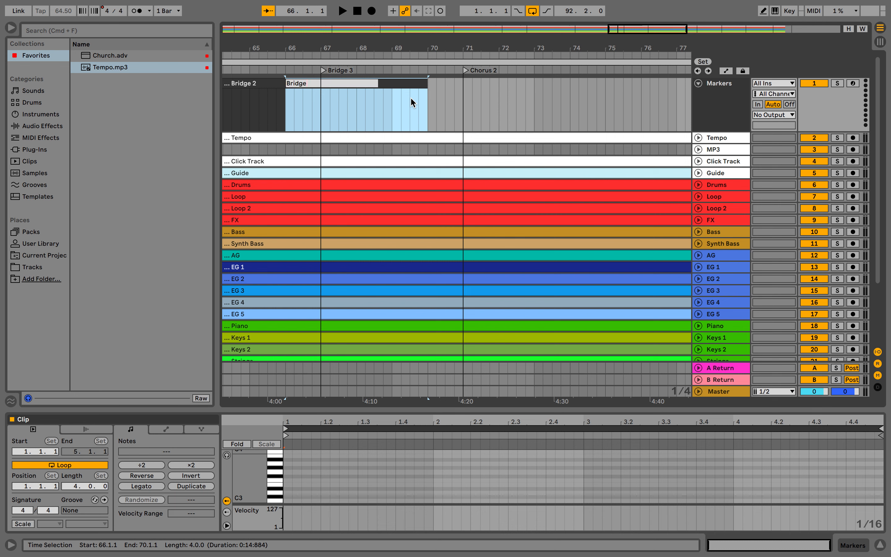
key(Return)
scroll(463, 106, down, 3)
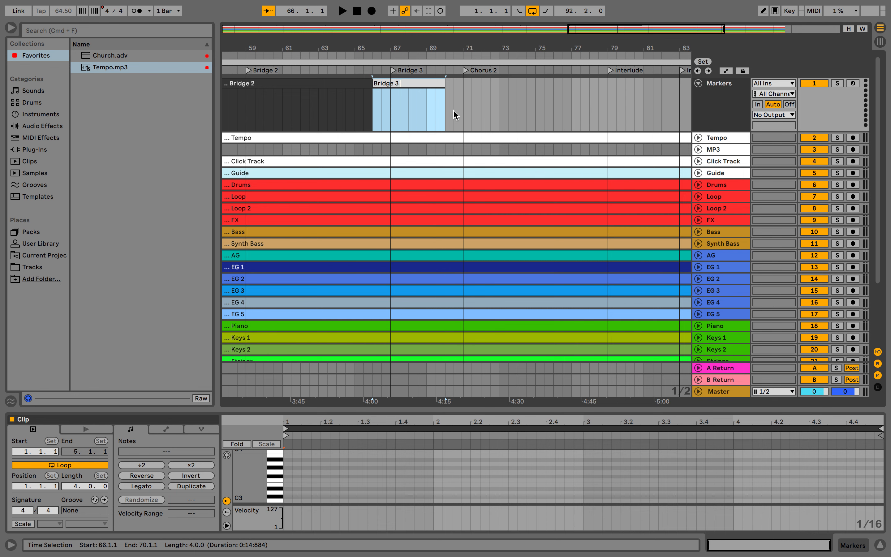
Confirm the Bridge 3 clip name and copy the Chorus 2 clip on the Markers track from bar 38 to bar 70.
key(Return)
scroll(454, 109, down, 3)
scroll(254, 85, down, 3)
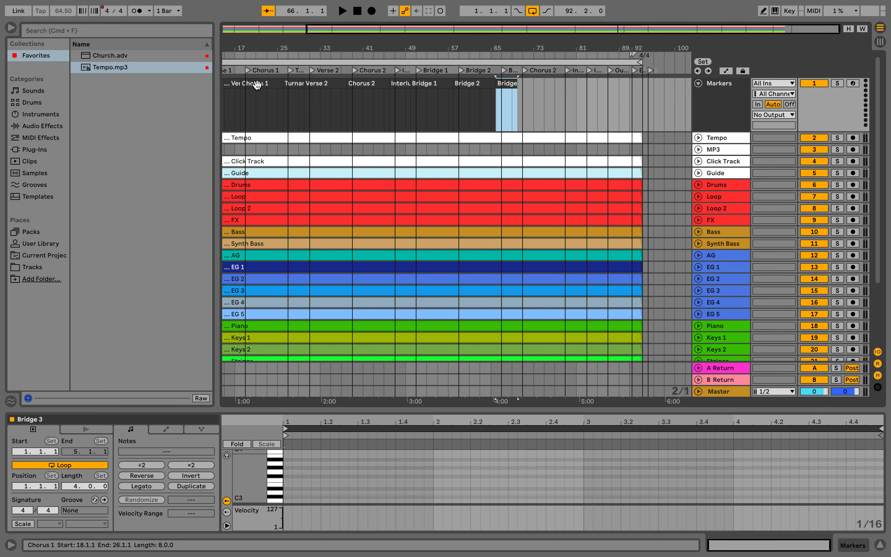
click(367, 86)
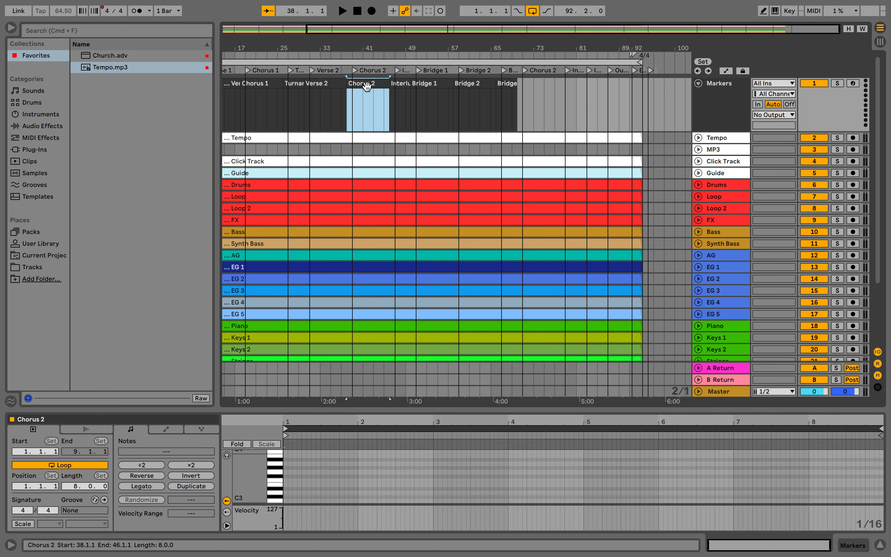
scroll(547, 81, up, 3)
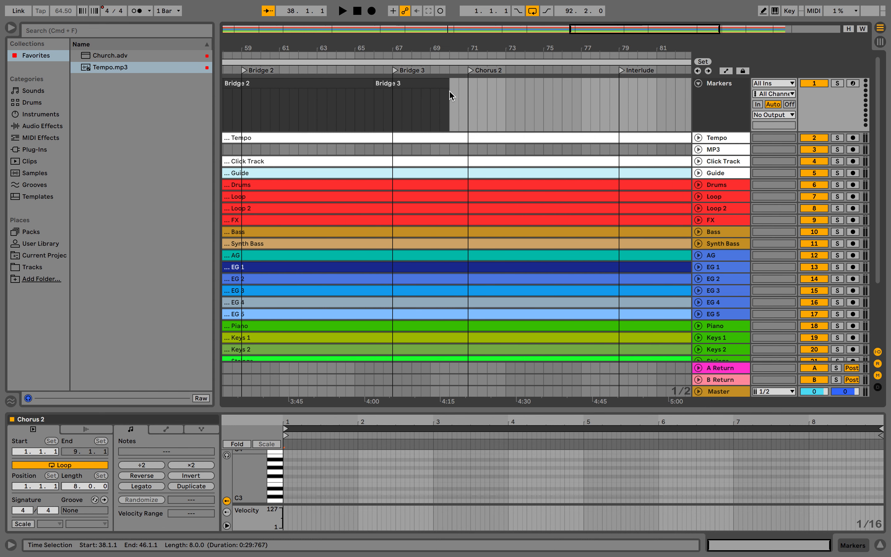
click(449, 92)
key(super+v)
Insert an empty MIDI clip on the Markers track from bar 78 to bar 94 and name it Outro.
scroll(449, 92, right, 4)
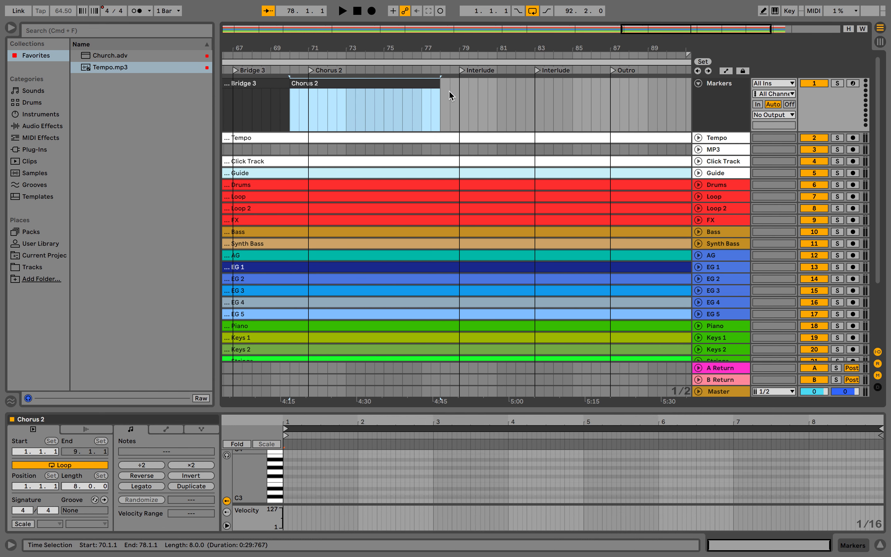
drag(442, 92, 618, 117)
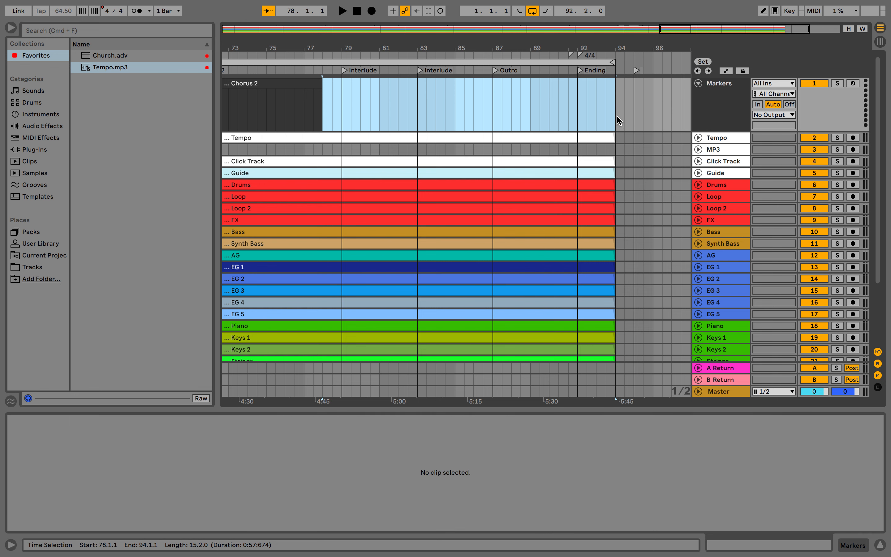
key(super+shift+m)
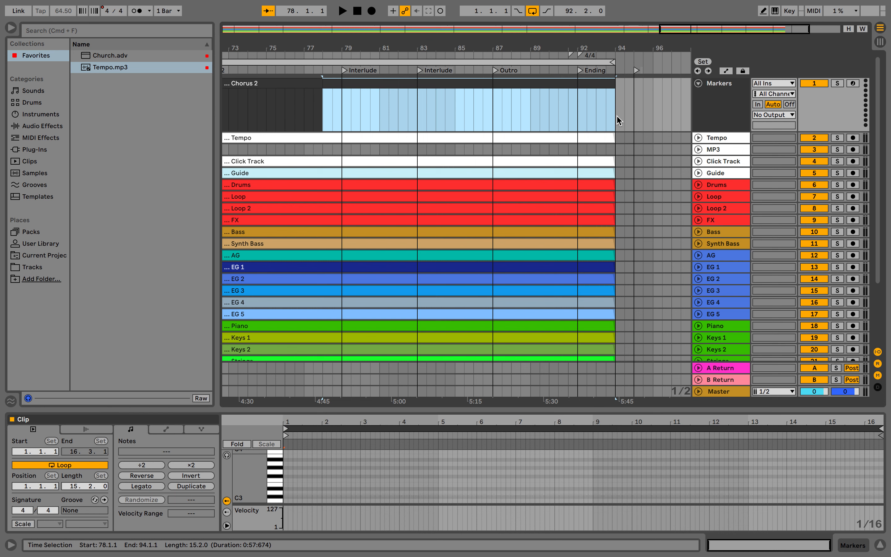
key(super+r)
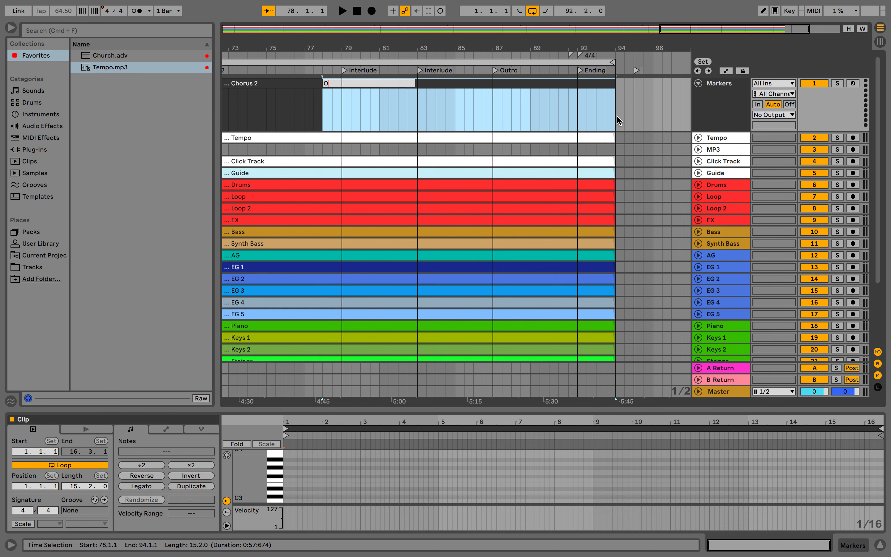
key(Return)
Fold the Markers track and unfold the MP3 track.
scroll(535, 128, down, 3)
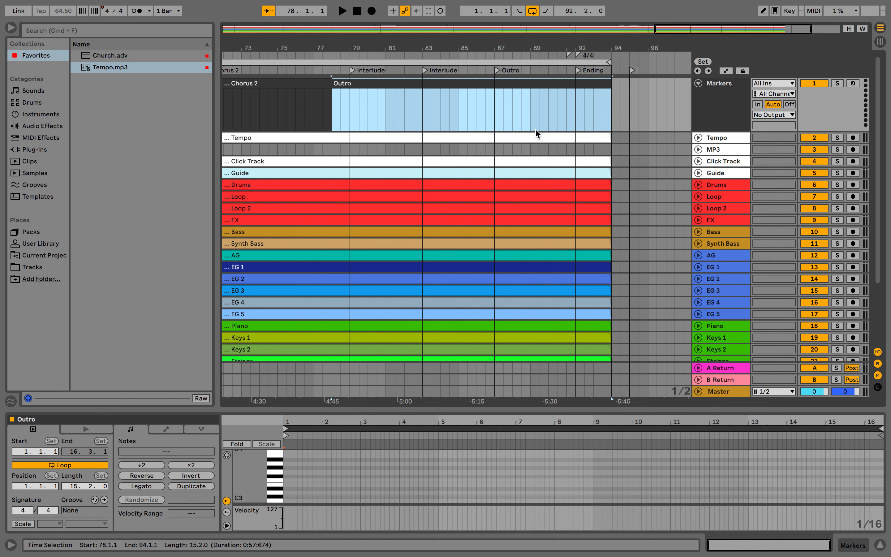
click(598, 118)
scroll(444, 133, down, 3)
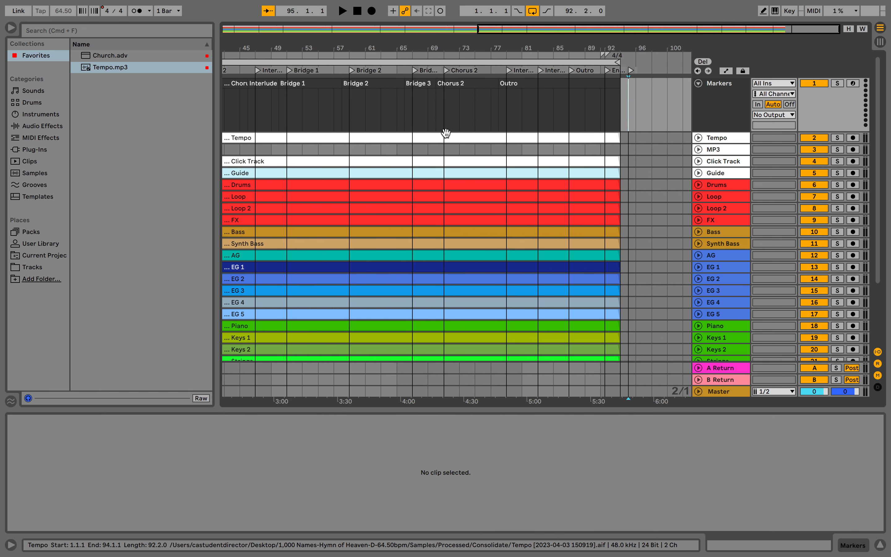
scroll(525, 111, up, 6)
scroll(527, 116, down, 5)
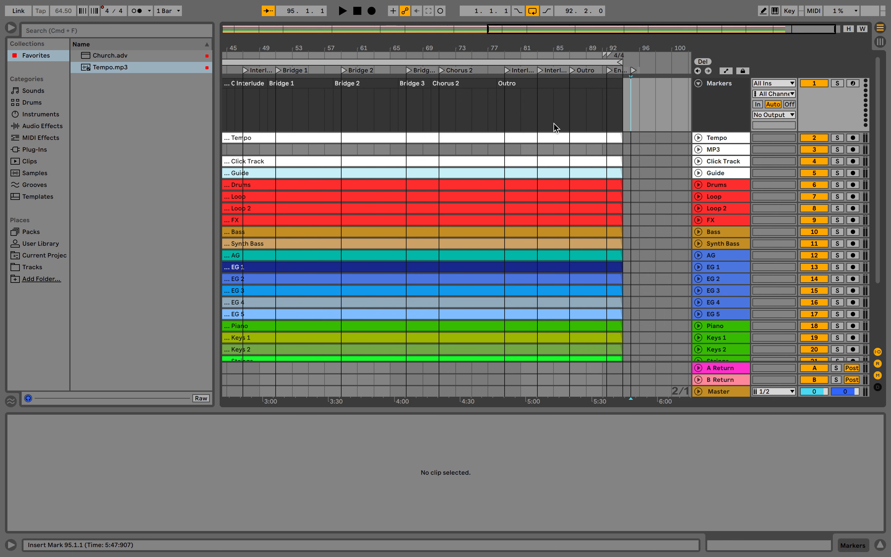
scroll(552, 125, down, 3)
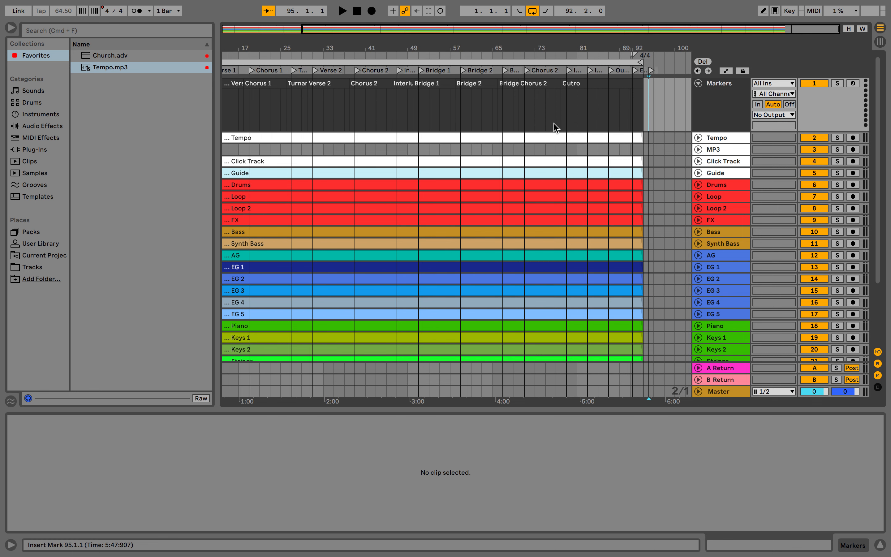
click(699, 84)
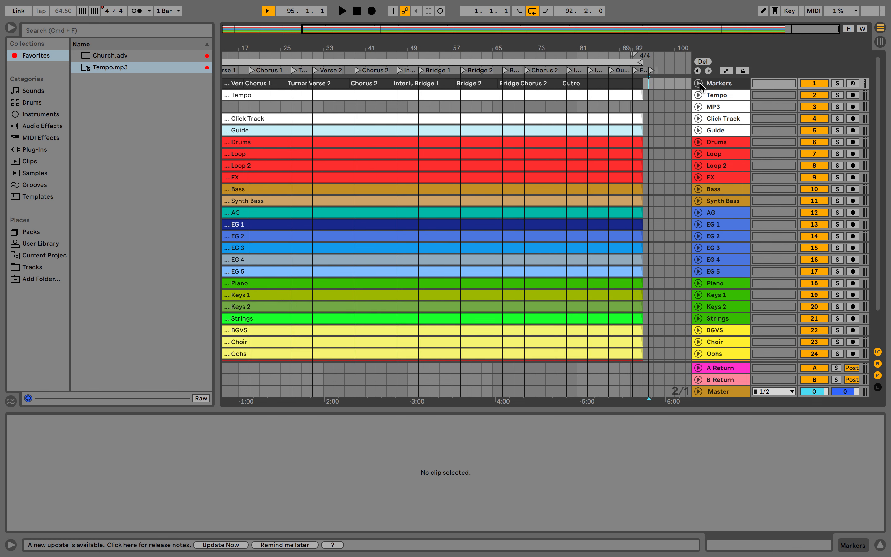
click(699, 107)
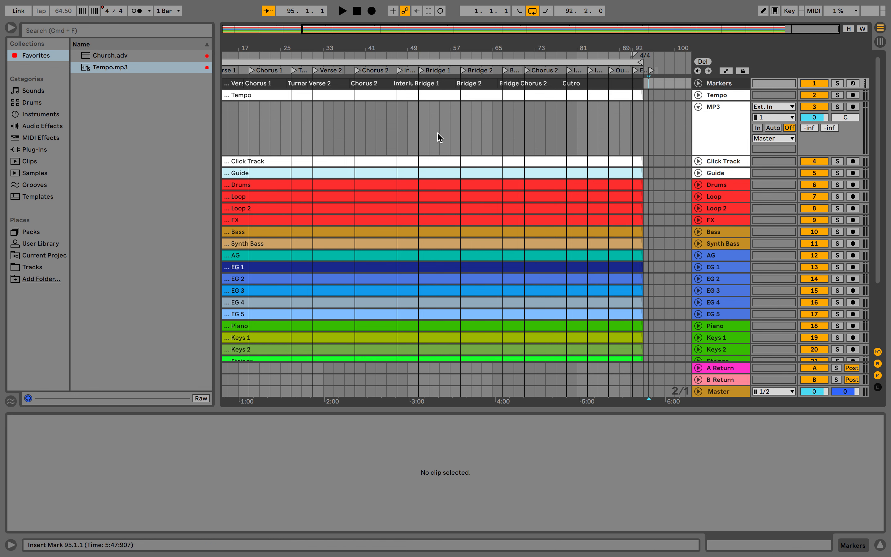
Place 08 1,000 Names.m4a from the 1000 Names folder in Tracks on the MP3 track at bar 1.
scroll(437, 133, left, 5)
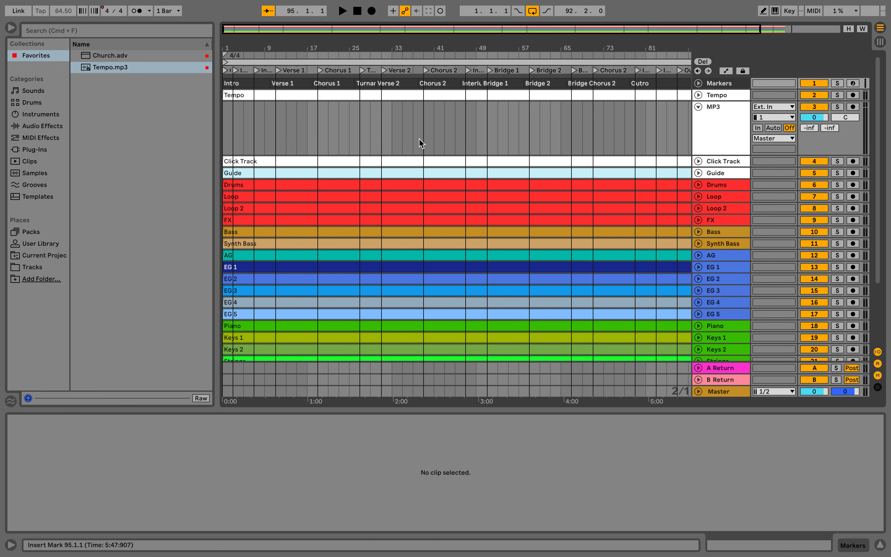
click(20, 268)
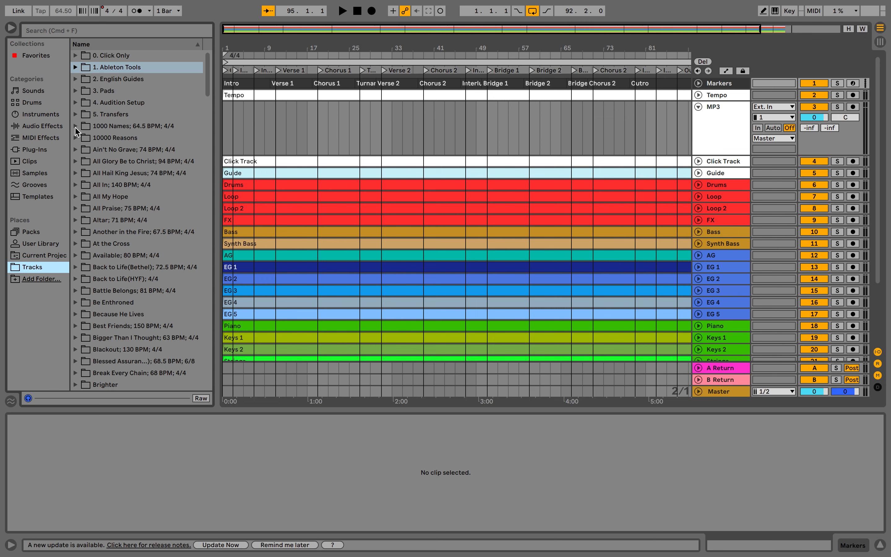
click(75, 127)
drag(94, 162, 229, 128)
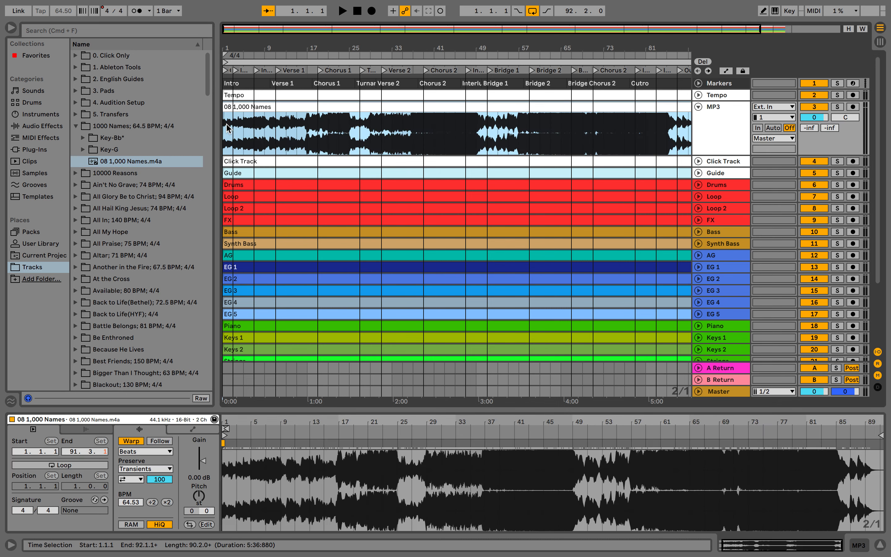
Move the 08 1,000 Names clip on the MP3 track to bar 3 and extend its start back to bar 1.
scroll(435, 126, down, 3)
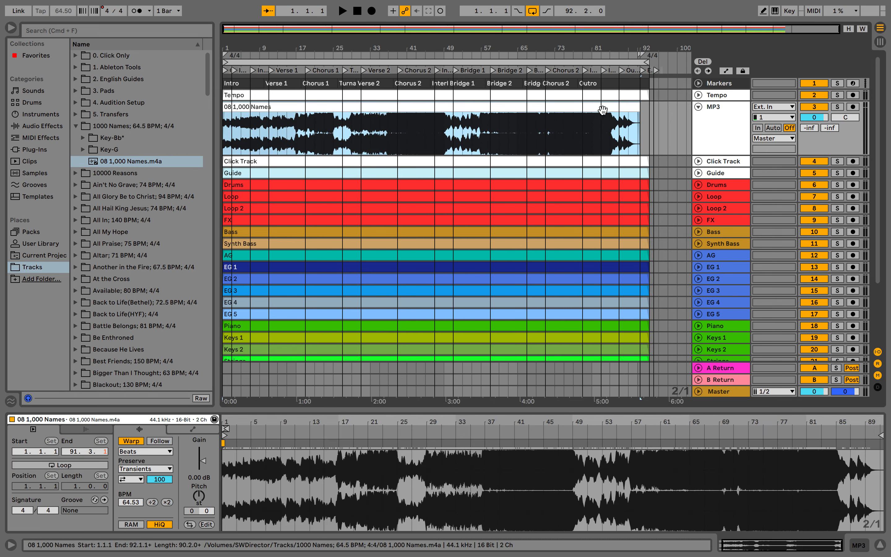
drag(603, 110, 613, 108)
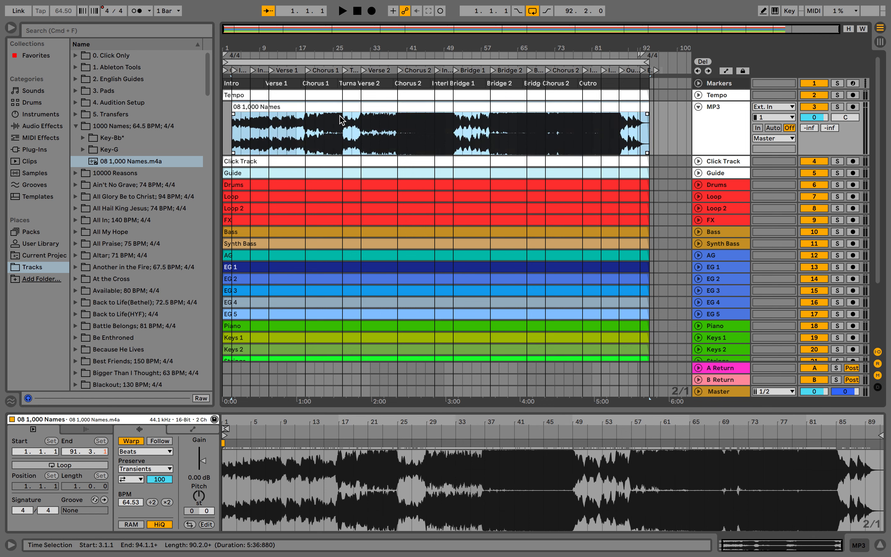
scroll(338, 121, up, 3)
scroll(338, 120, left, 4)
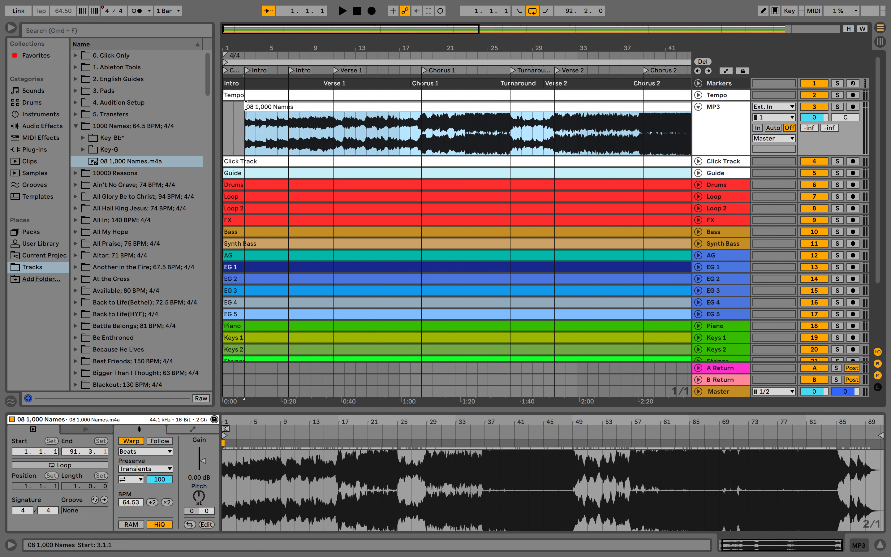
drag(244, 113, 223, 112)
Turn off grid snapping and shift the 08 1,000 Names clip freely so that it starts at about 2.1.4.
scroll(442, 156, right, 15)
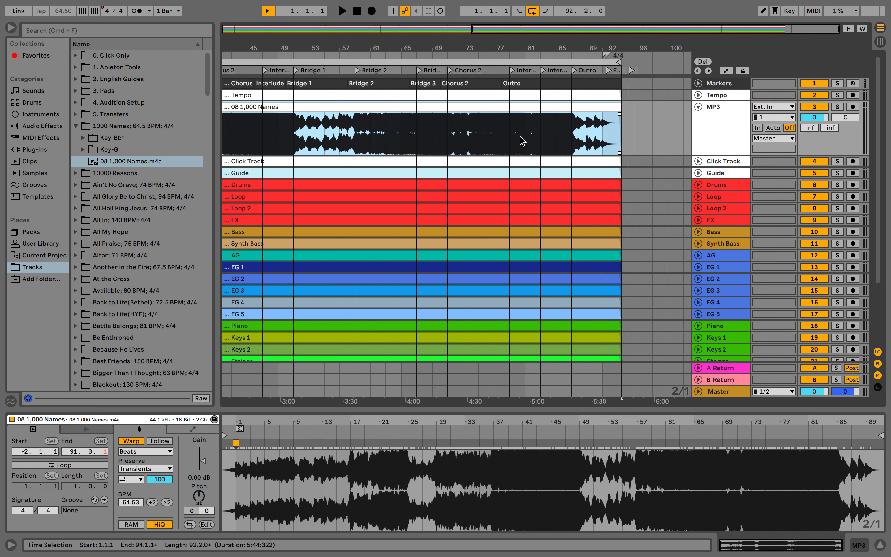
scroll(523, 140, up, 5)
scroll(522, 140, down, 8)
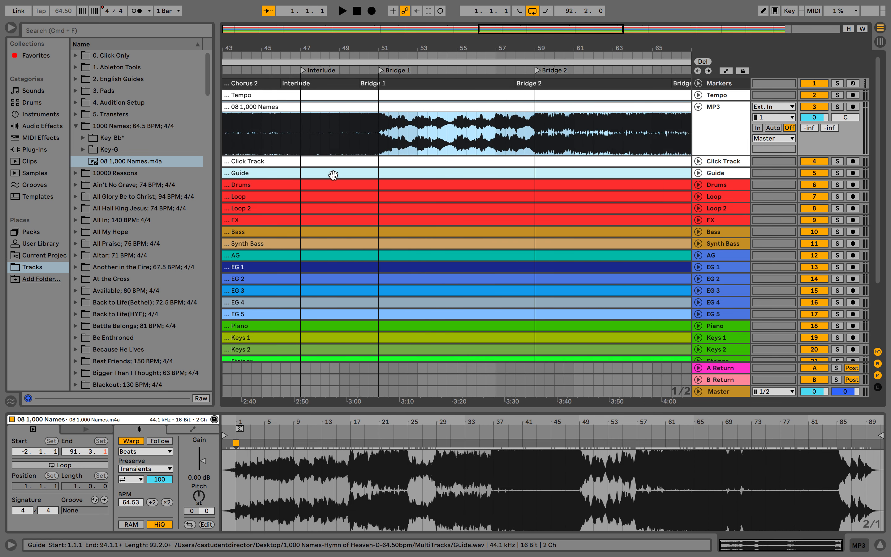
scroll(497, 158, down, 5)
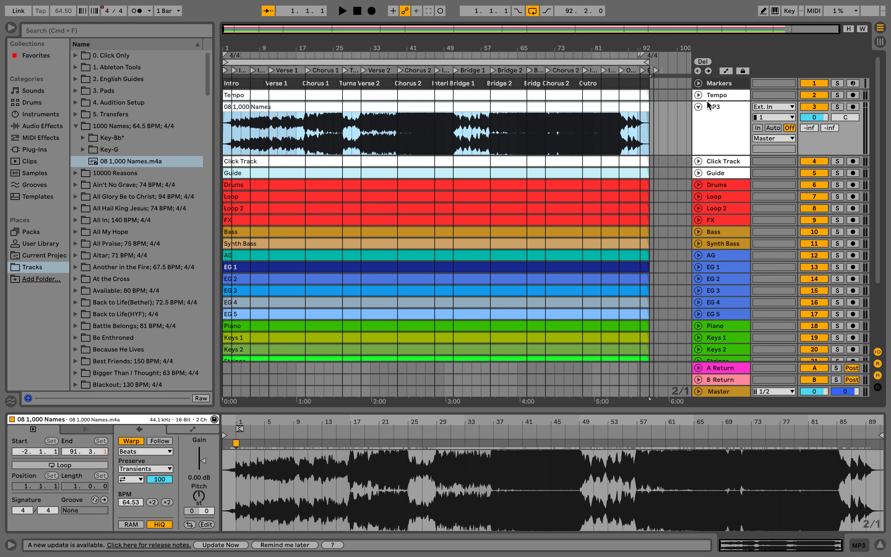
click(695, 115)
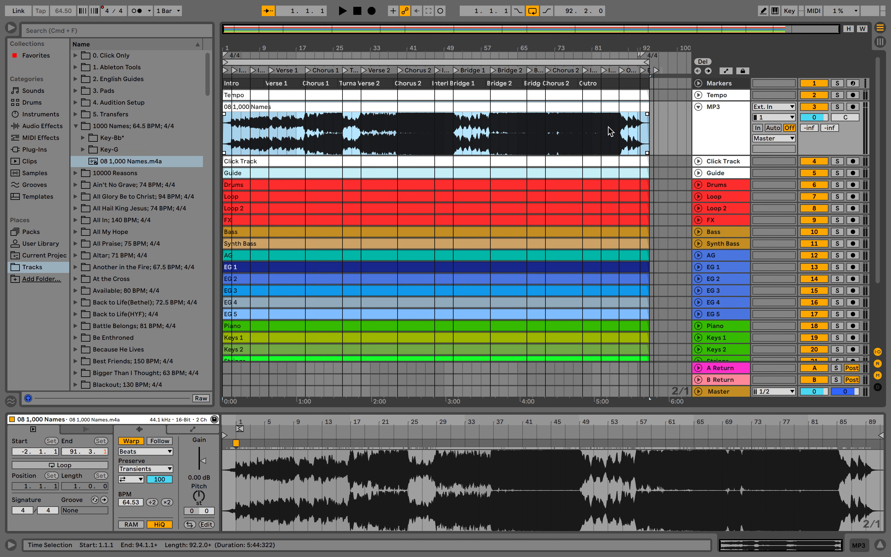
scroll(663, 108, up, 5)
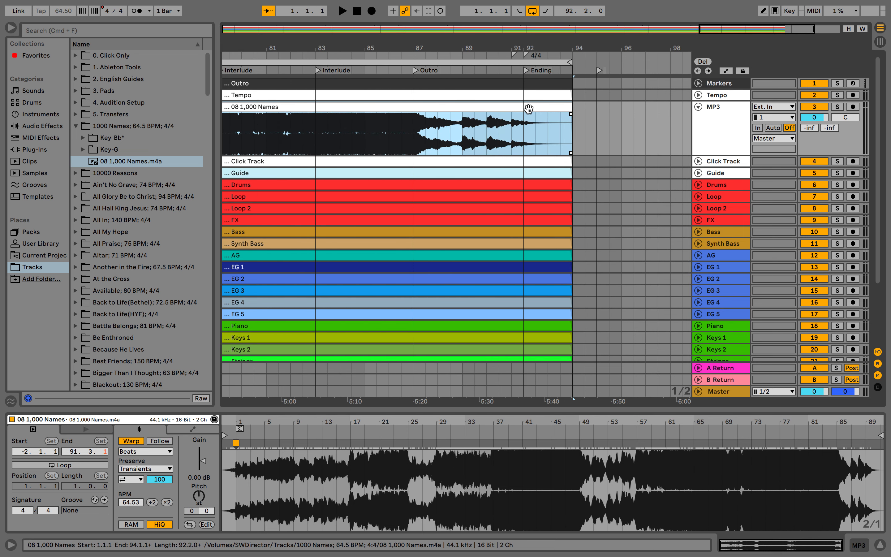
drag(508, 112, 487, 114)
click(626, 110)
click(476, 108)
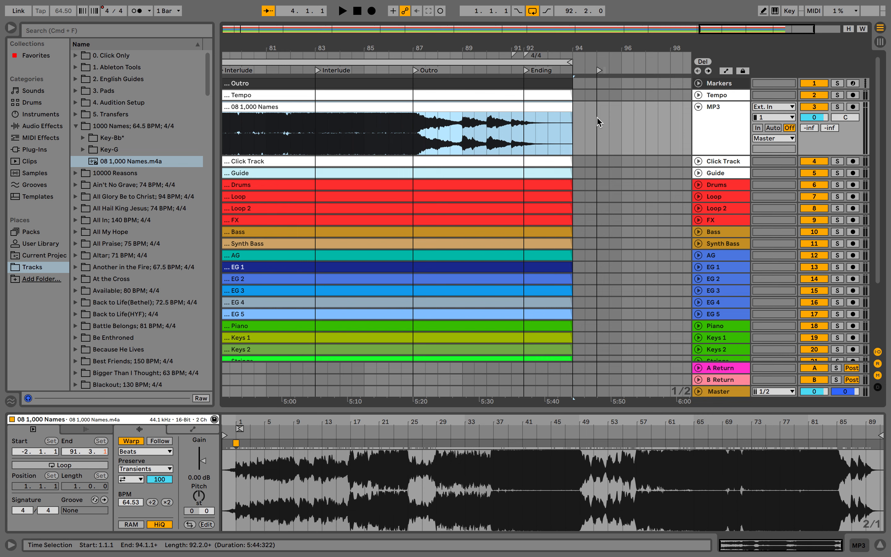
key(super+4)
drag(537, 110, 563, 110)
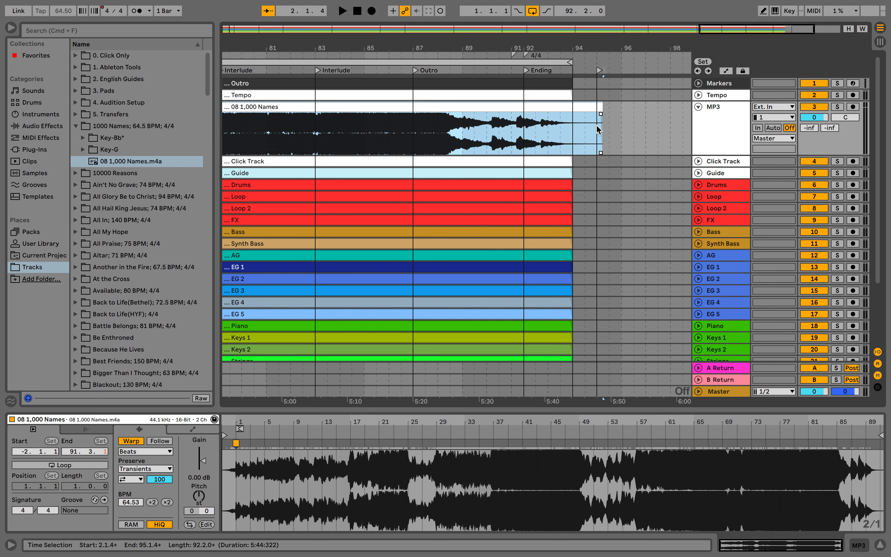
Play the song from the first Intro marker and raise the MP3 track's volume to 2.7 dB.
scroll(599, 131, down, 5)
scroll(374, 142, down, 3)
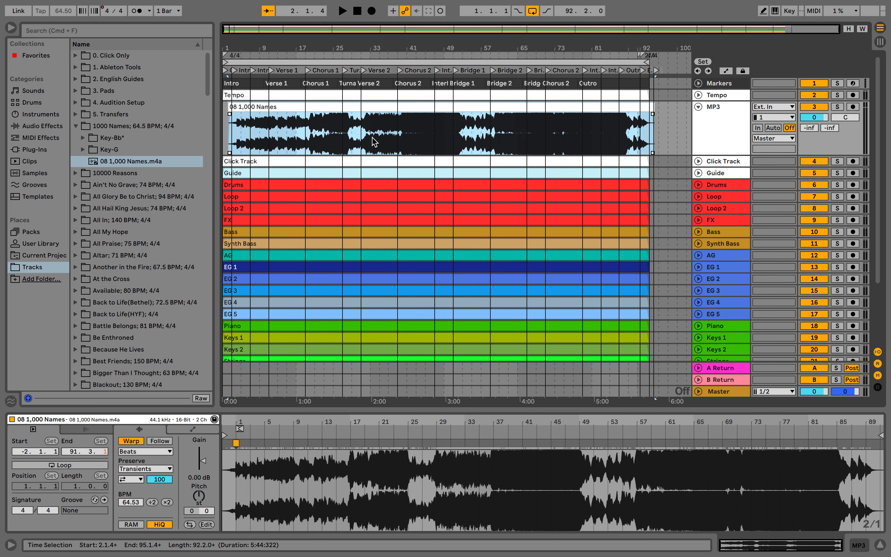
scroll(305, 174, up, 5)
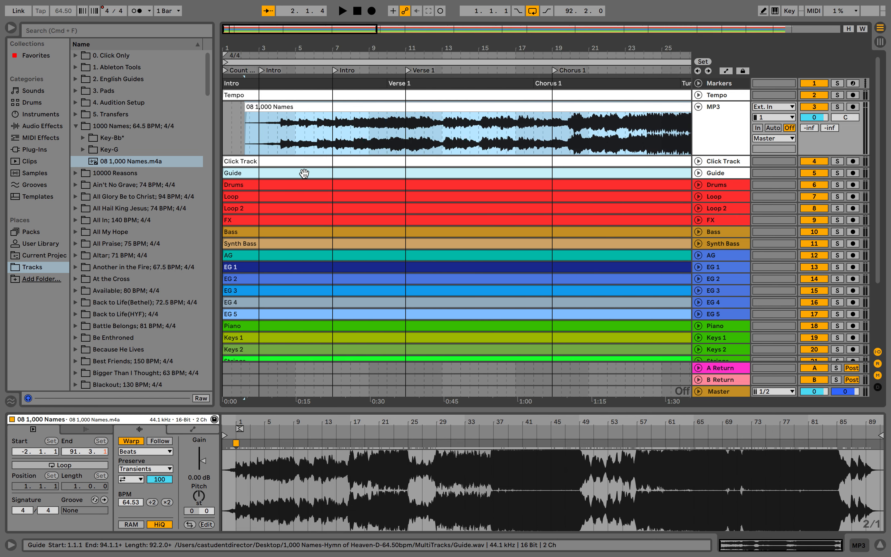
click(297, 70)
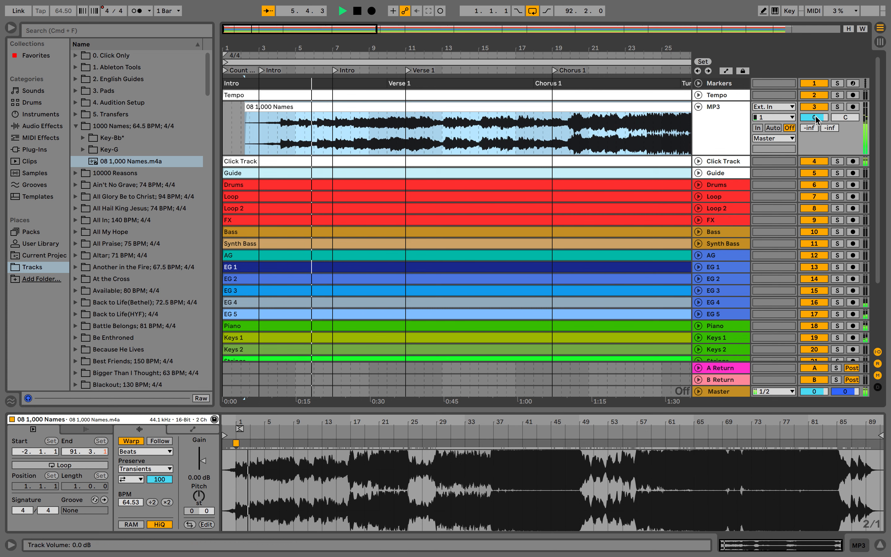
drag(814, 117, 814, 107)
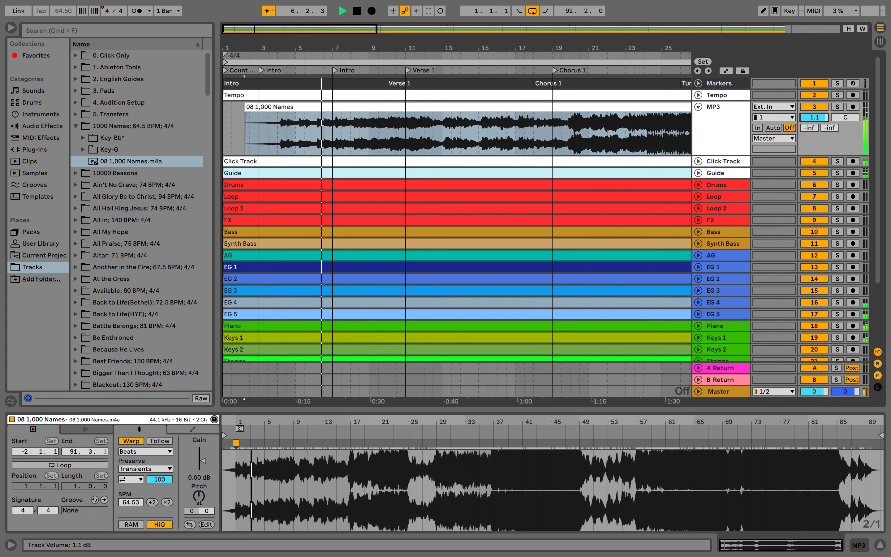
Continue playback from about bar 23 in Chorus 1 to compare the MP3 with the multitracks, and stop it.
click(628, 69)
scroll(607, 148, right, 5)
scroll(607, 149, right, 2)
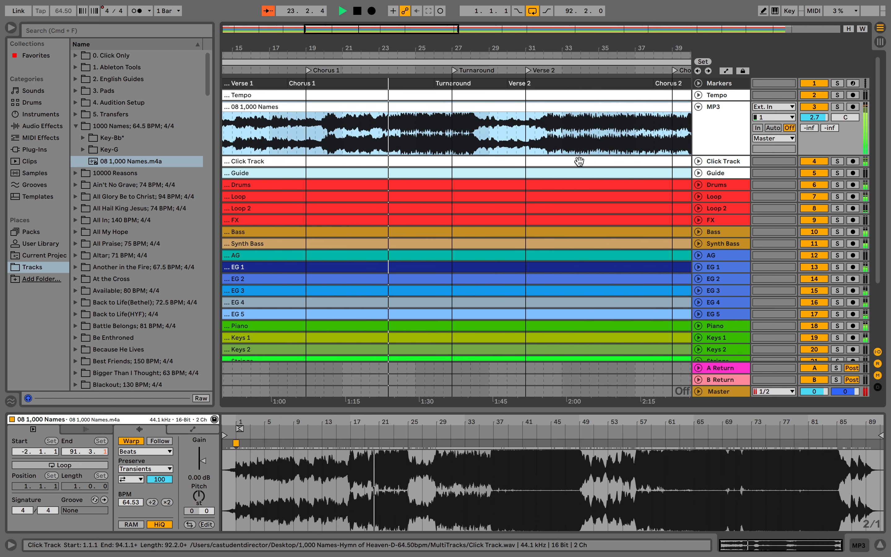
key(space)
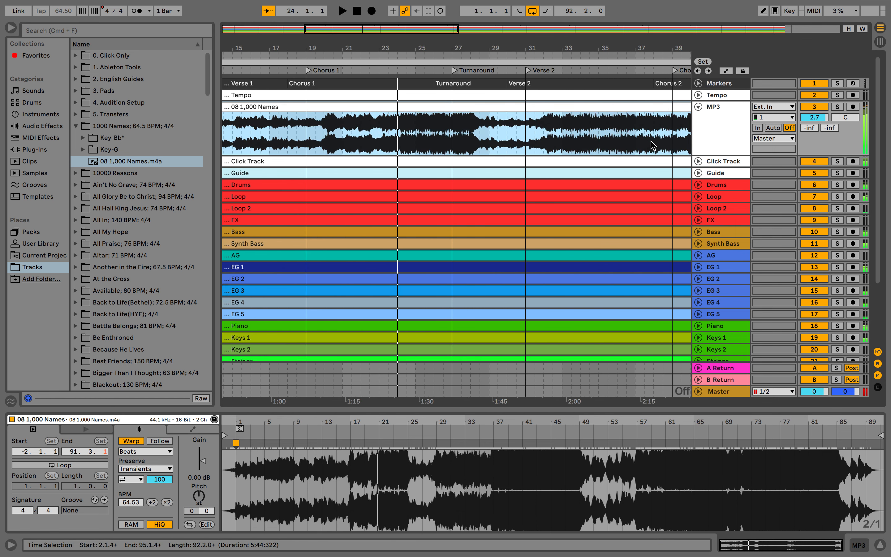
Set the MP3 track's volume back to 0 dB and select the 08 1,000 Names clip.
drag(815, 117, 814, 126)
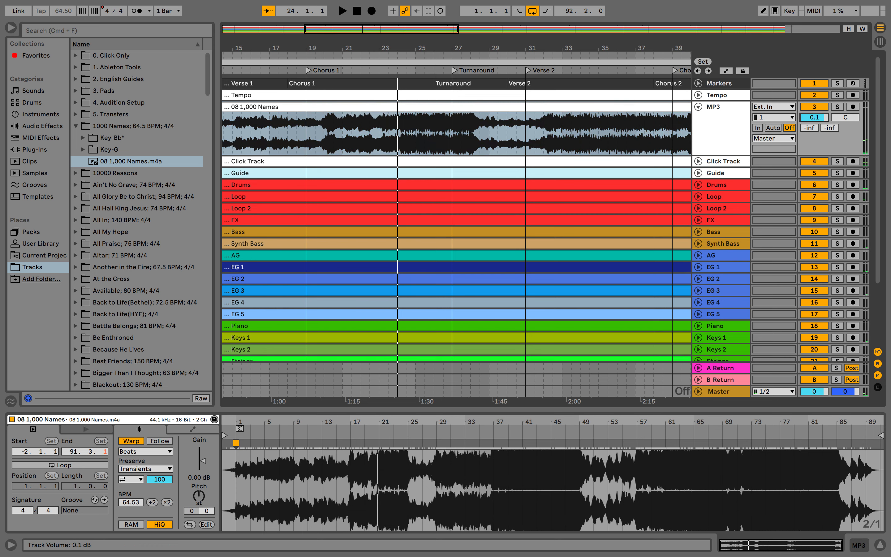
scroll(479, 118, down, 5)
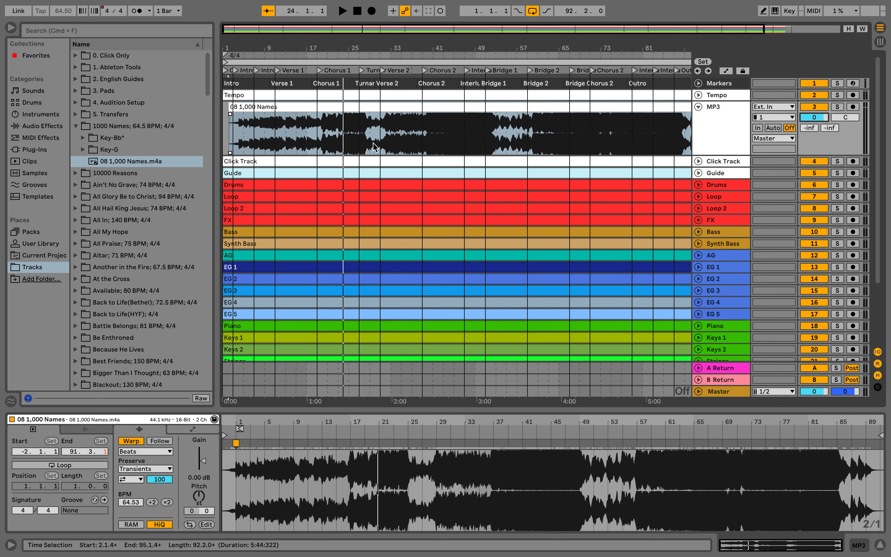
click(290, 110)
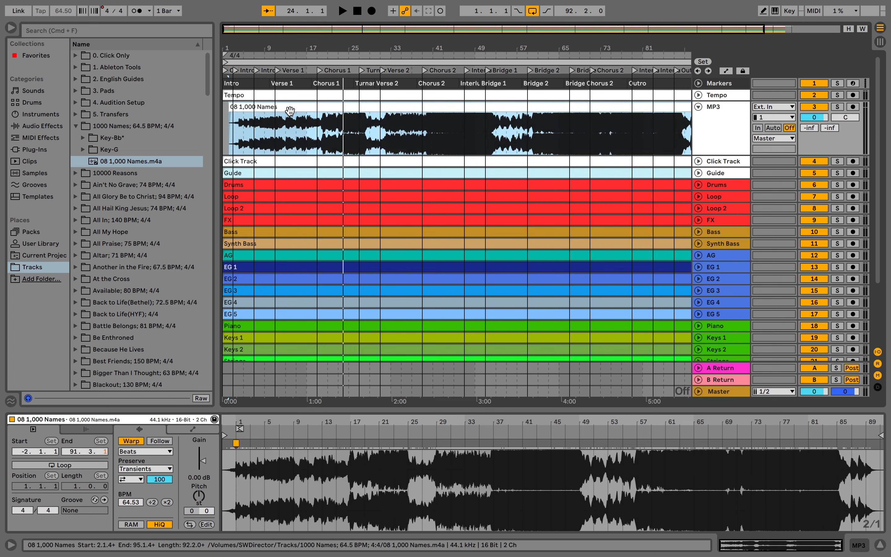
Set the 08 1,000 Names clip's warp mode to Complex Pro and transpose it up 4 semitones.
click(290, 110)
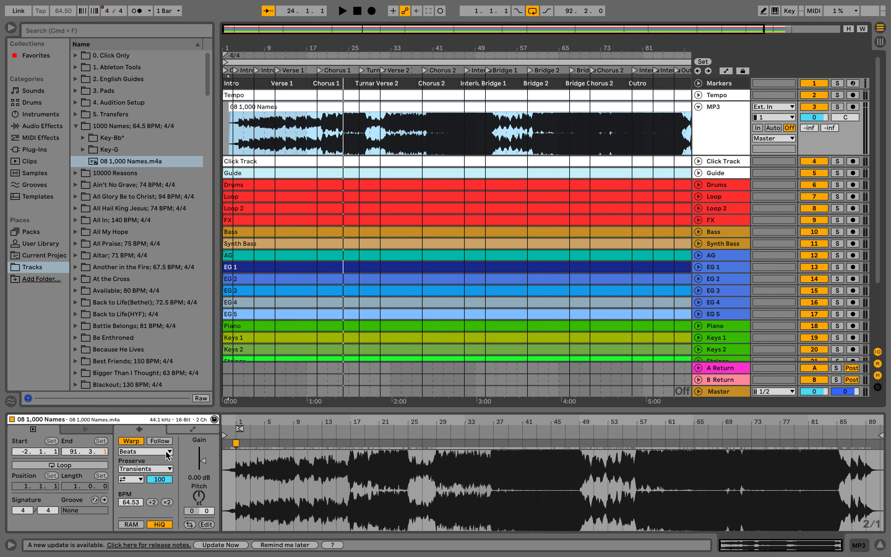
click(137, 454)
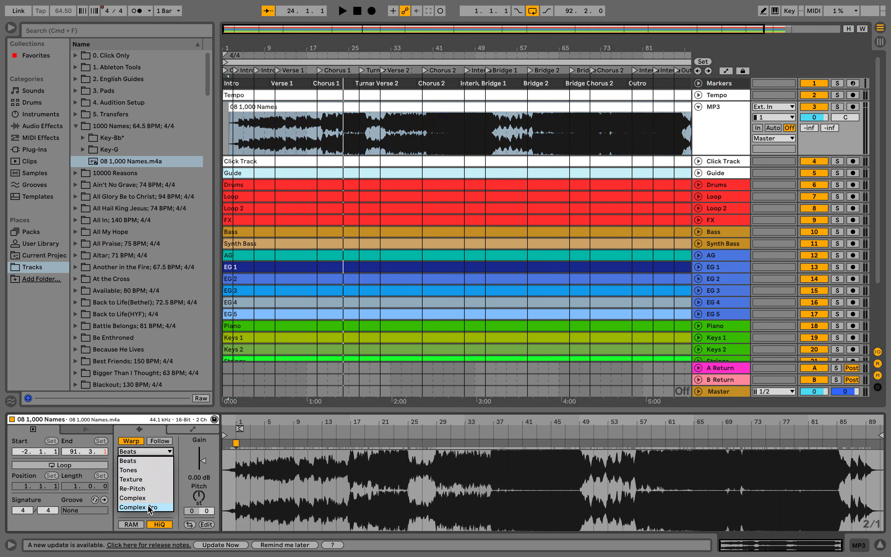
click(165, 507)
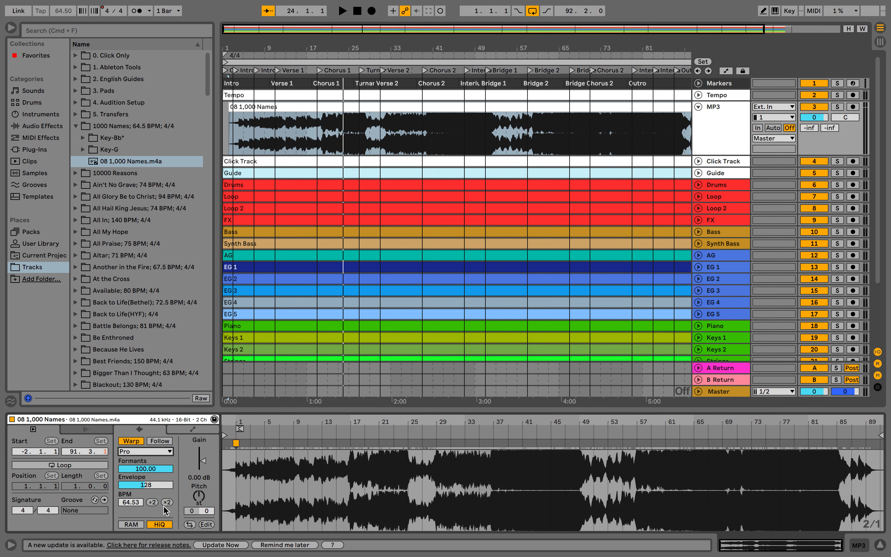
click(201, 496)
drag(191, 513, 191, 511)
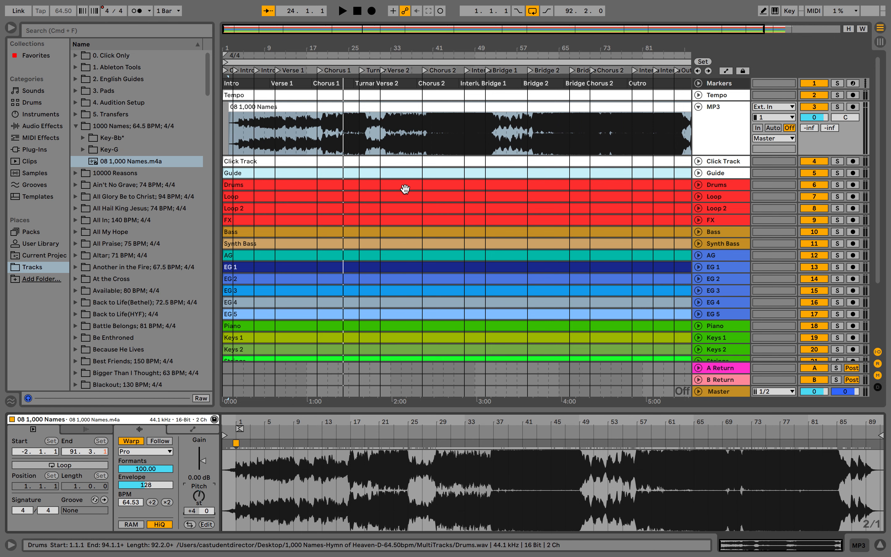
Play the song from about bar 21 in Chorus 1 to check the transposed MP3 against the multitracks, and stop it.
scroll(405, 189, down, 3)
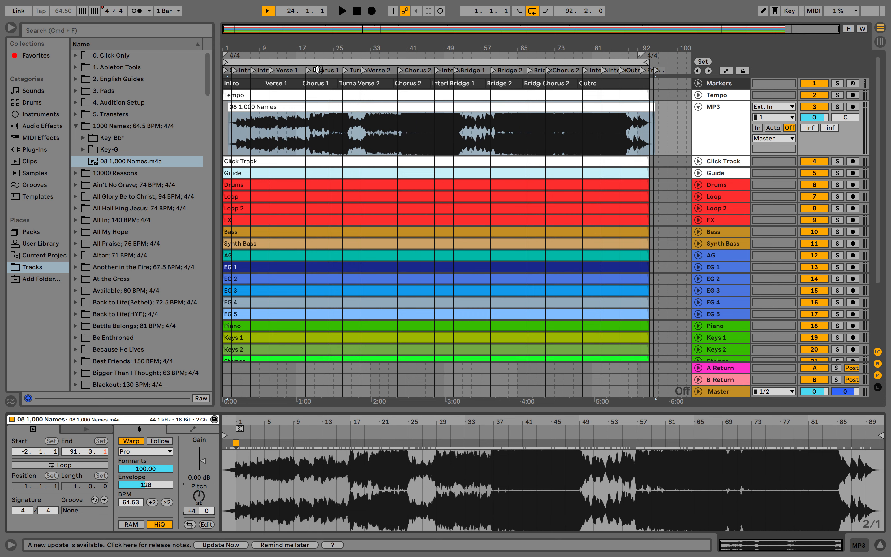
click(318, 57)
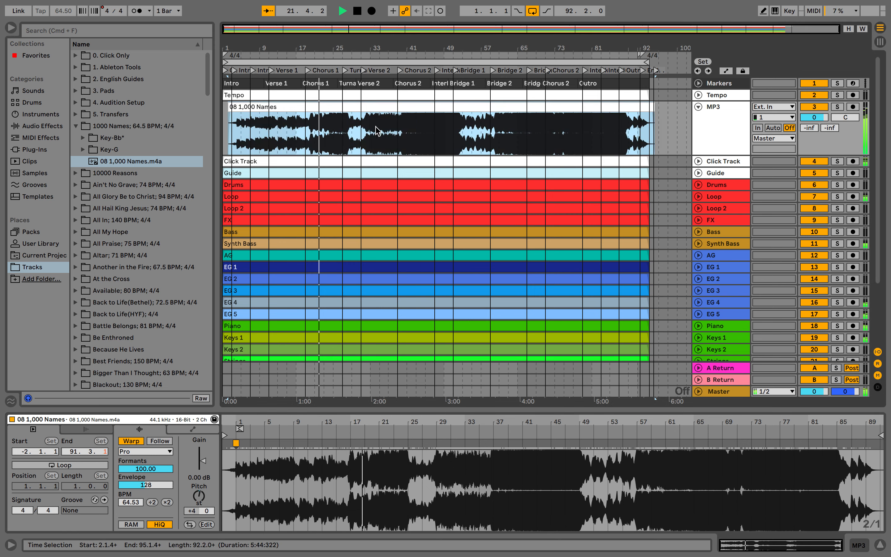
scroll(424, 144, up, 3)
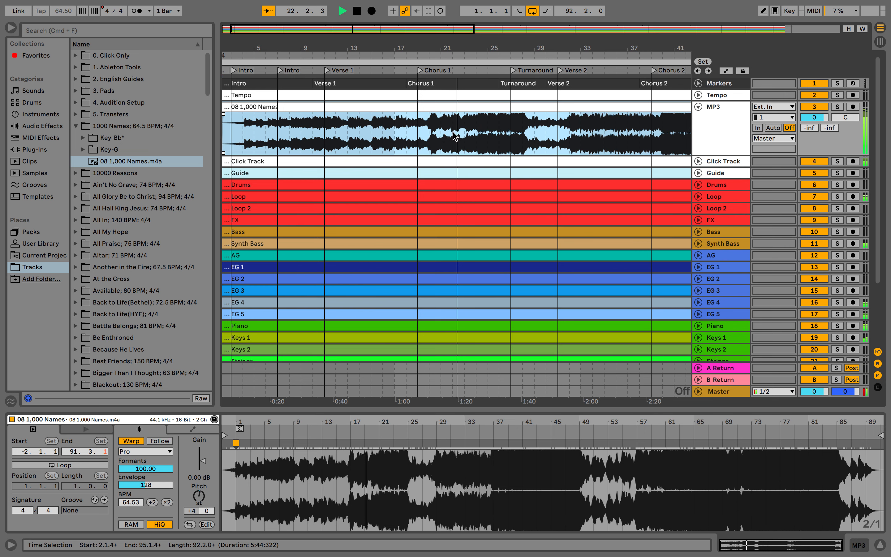
key(space)
scroll(474, 134, down, 3)
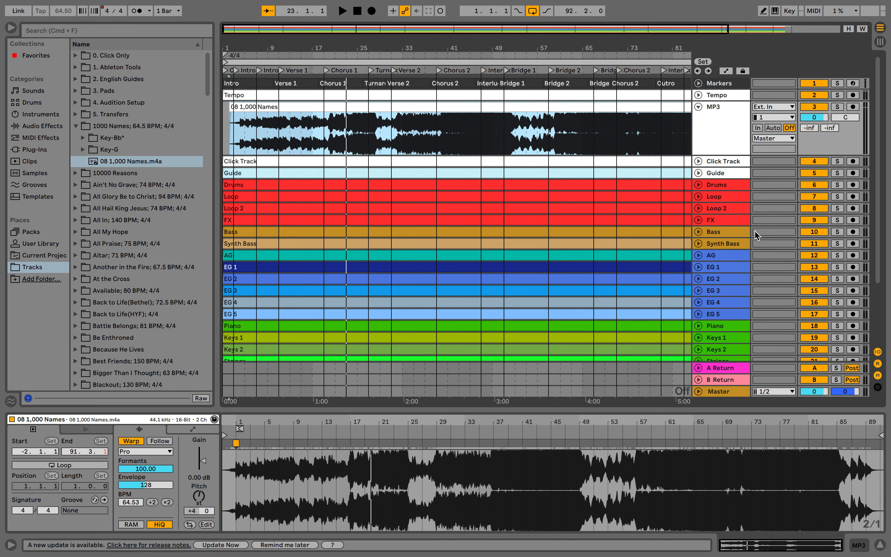
Move the MP3 track down so that it sits between the Guide and Drums tracks.
click(699, 108)
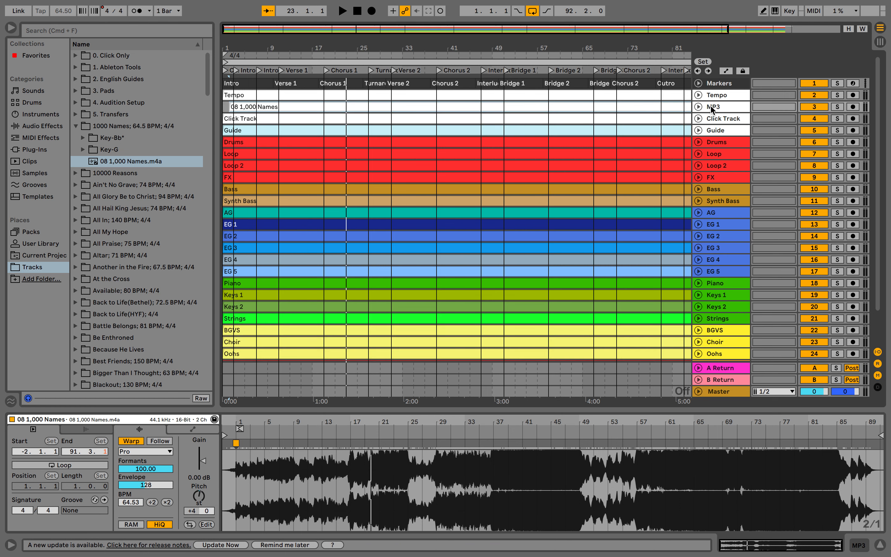
drag(713, 109, 710, 135)
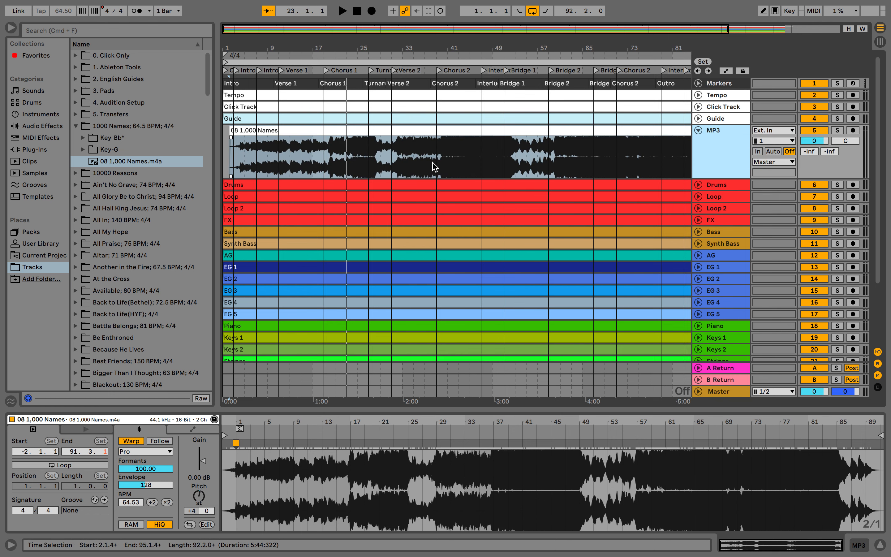
Shift the 08 1,000 Names clip earlier so that it starts at about 1.2.2.
scroll(245, 142, up, 6)
scroll(246, 141, left, 2)
click(245, 141)
scroll(245, 140, left, 1)
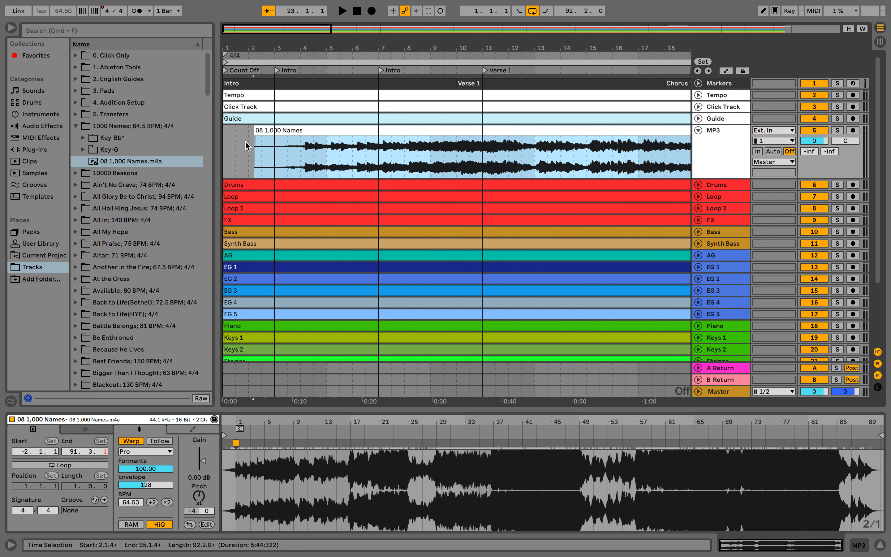
drag(295, 132, 272, 132)
Unfold the Drums track and compare its hits with the MP3 waveform through Chorus 1.
click(698, 185)
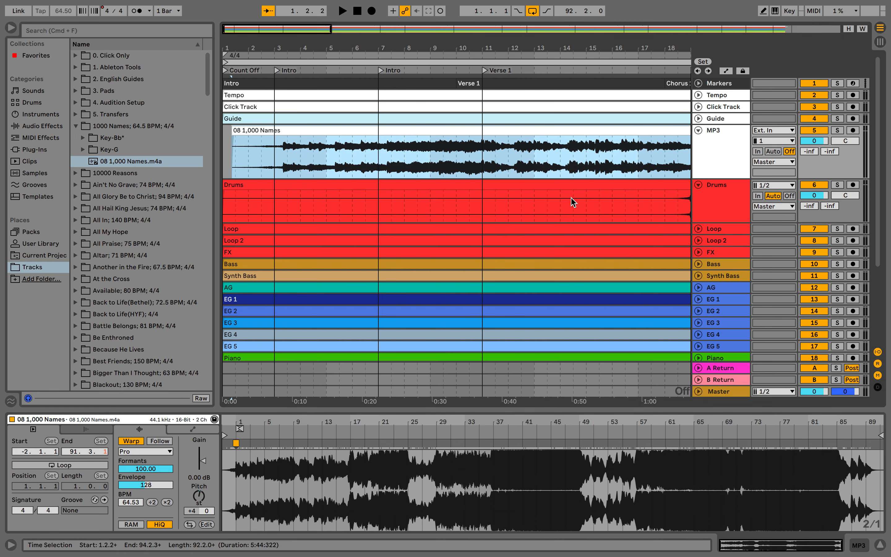
scroll(571, 198, right, 3)
scroll(571, 197, up, 4)
scroll(538, 185, down, 2)
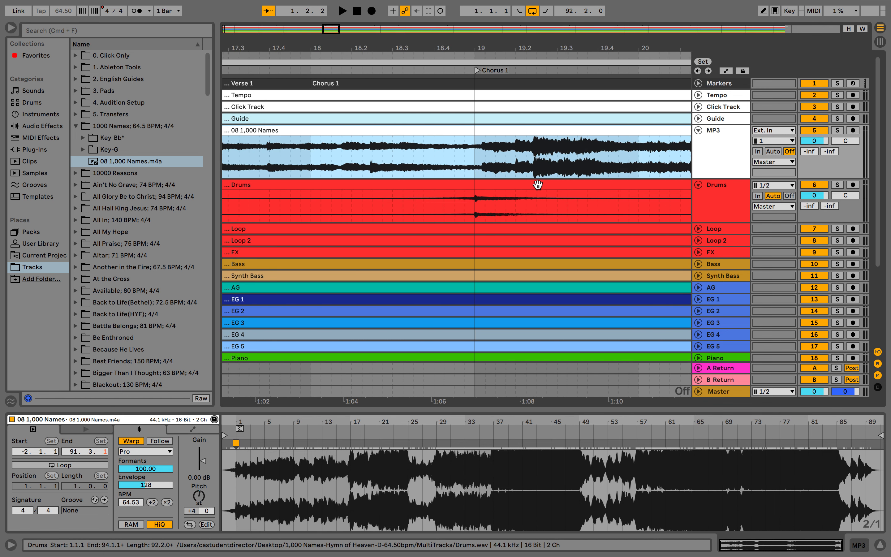
scroll(429, 205, right, 6)
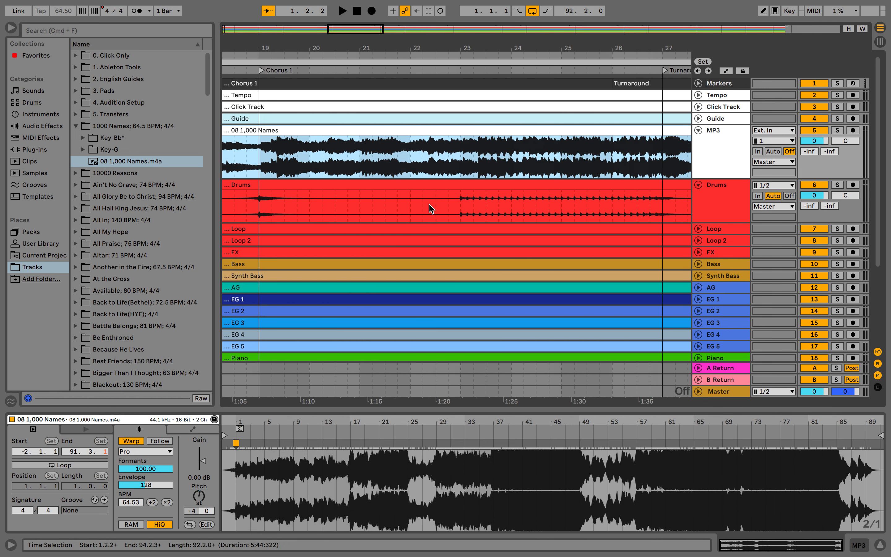
scroll(567, 176, up, 4)
scroll(568, 177, up, 1)
scroll(567, 178, down, 2)
scroll(605, 171, up, 5)
scroll(605, 170, up, 2)
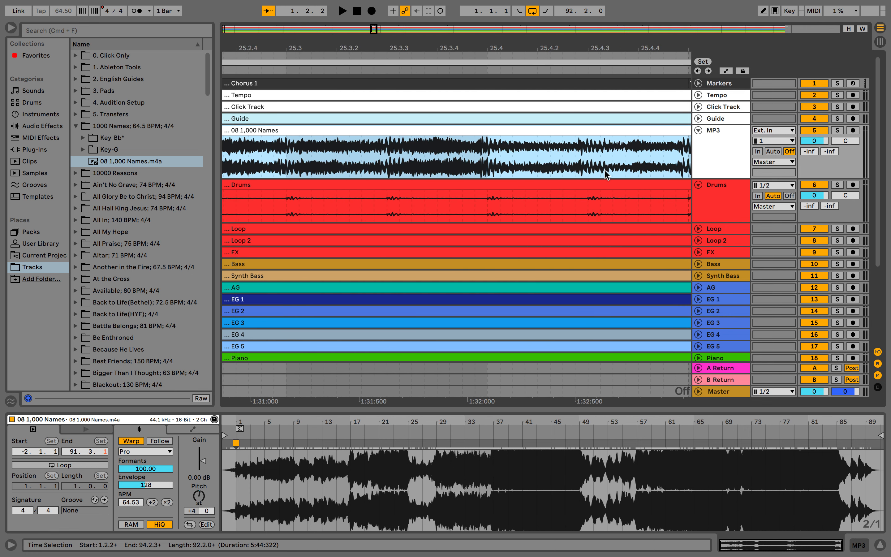
scroll(477, 185, down, 3)
key(w)
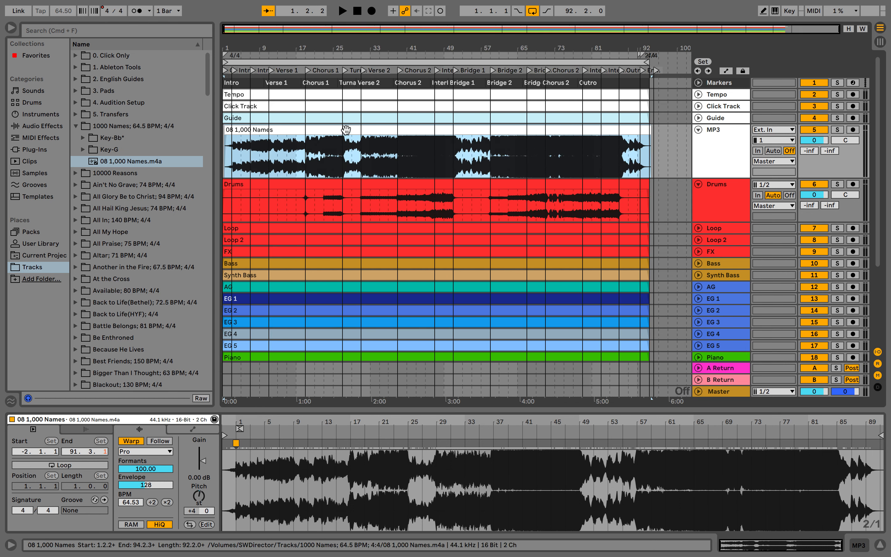
Shift the 08 1,000 Names clip to start at 1.1.1 and play from the Turnaround into Verse 2, comparing its downbeat with the Drums.
click(346, 71)
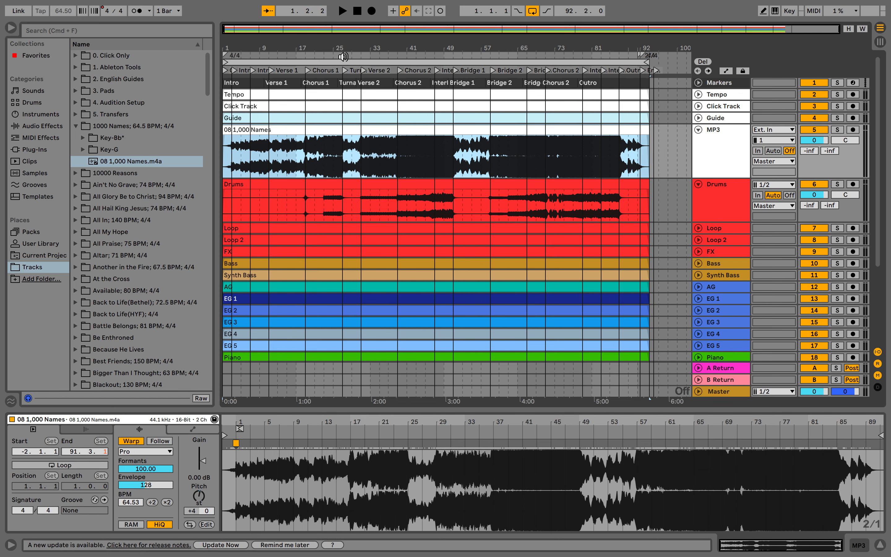
click(343, 57)
scroll(388, 135, up, 5)
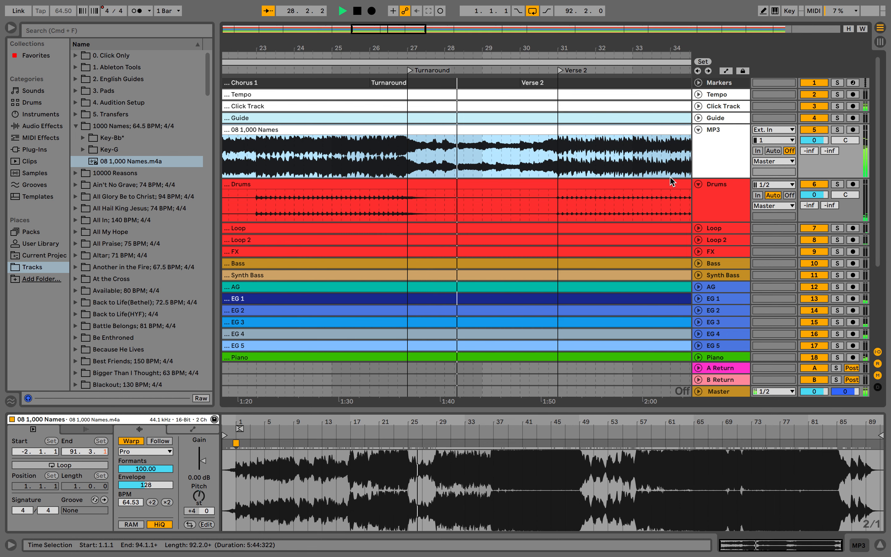
scroll(550, 173, up, 4)
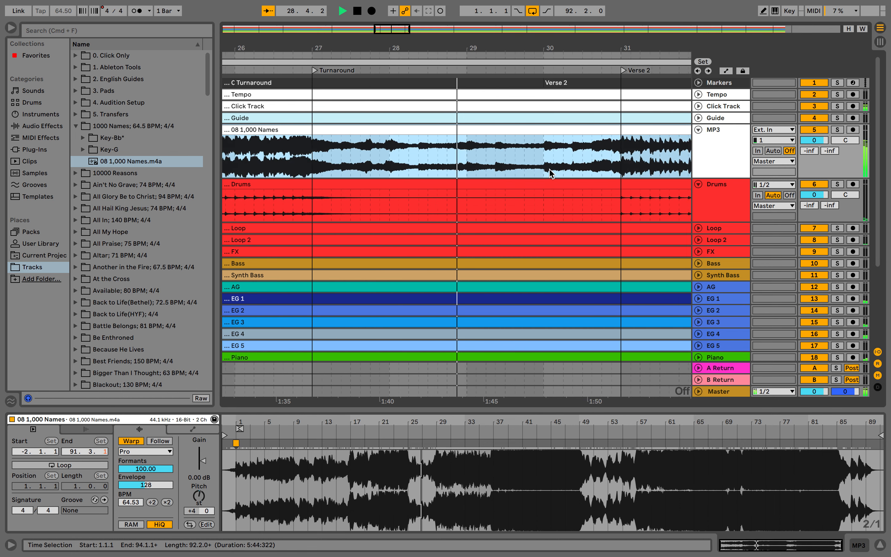
scroll(550, 173, down, 2)
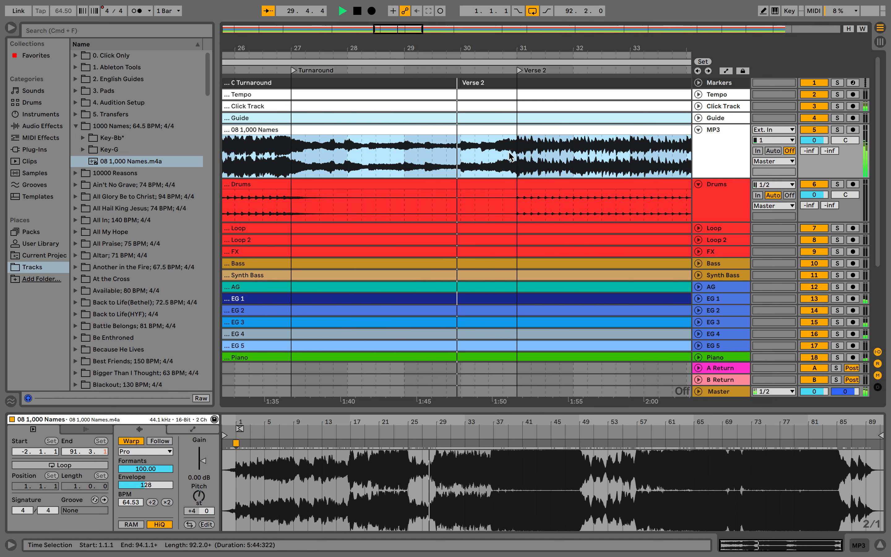
scroll(510, 157, down, 2)
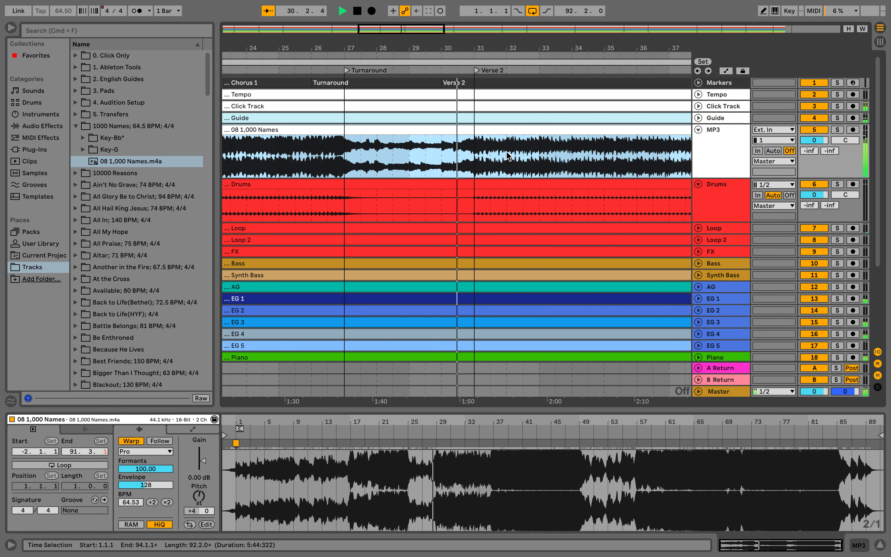
scroll(507, 156, up, 8)
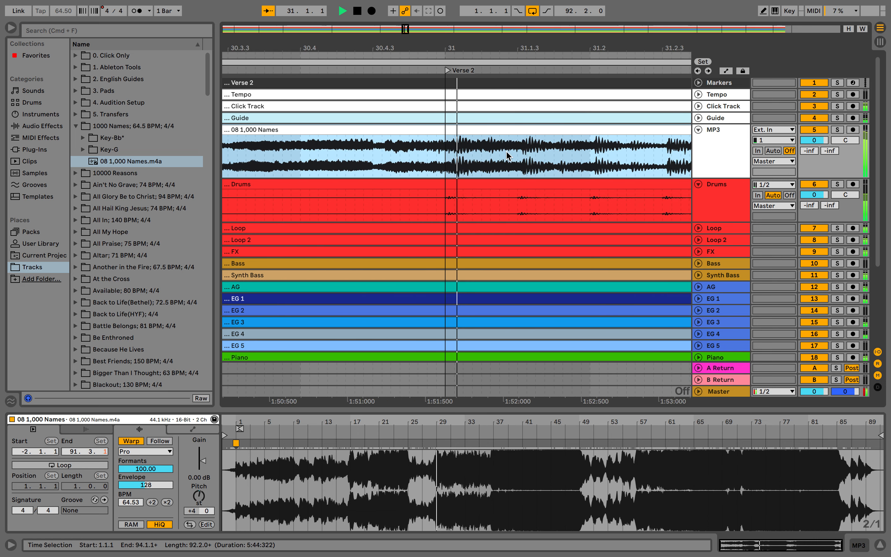
key(space)
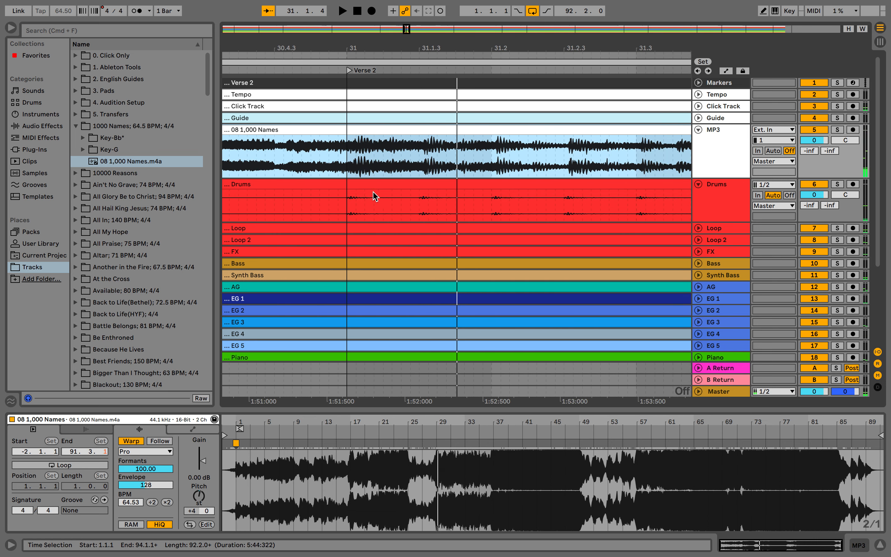
scroll(376, 196, up, 5)
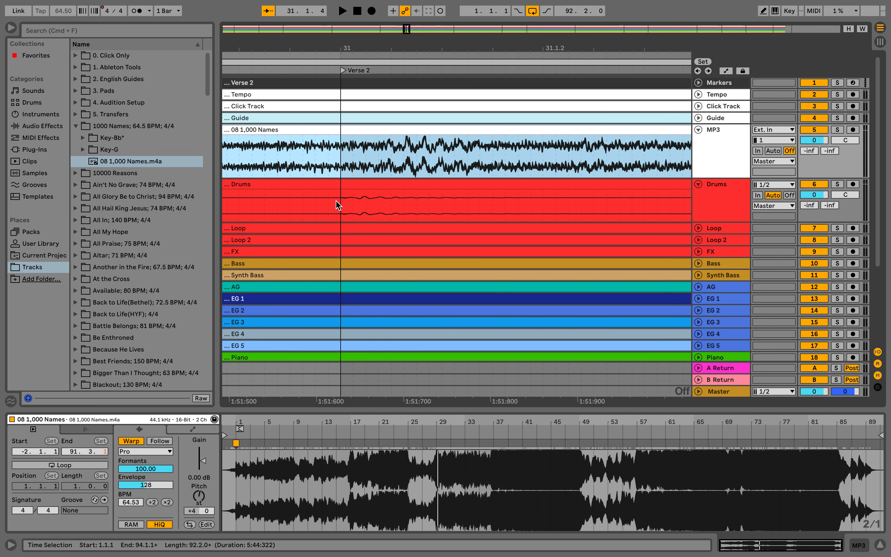
scroll(337, 201, down, 1)
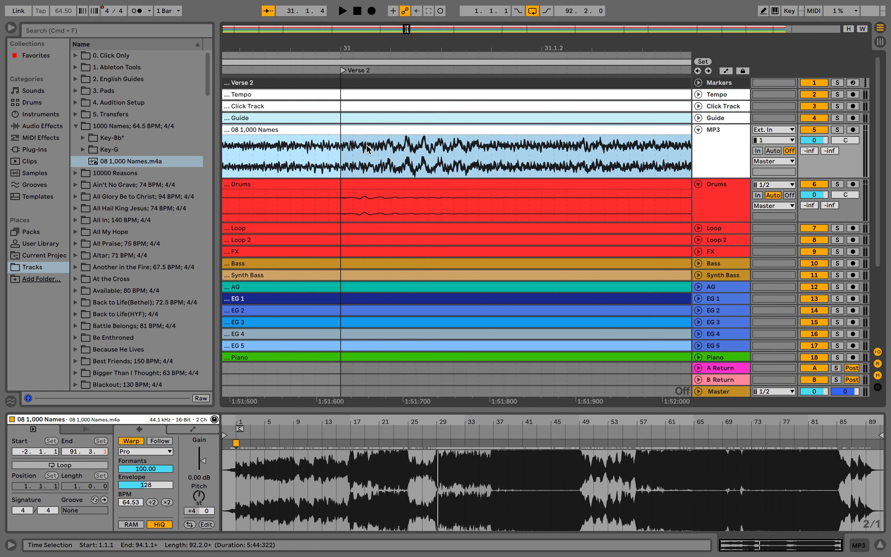
Trim the quiet beginning of the 08 1,000 Names clip so that it starts at about 1.3.2.
scroll(367, 149, down, 15)
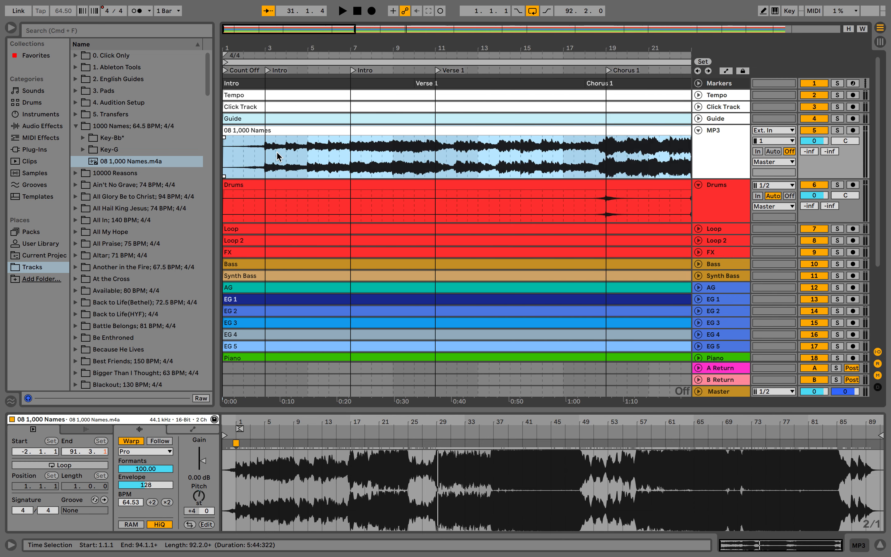
scroll(235, 141, up, 6)
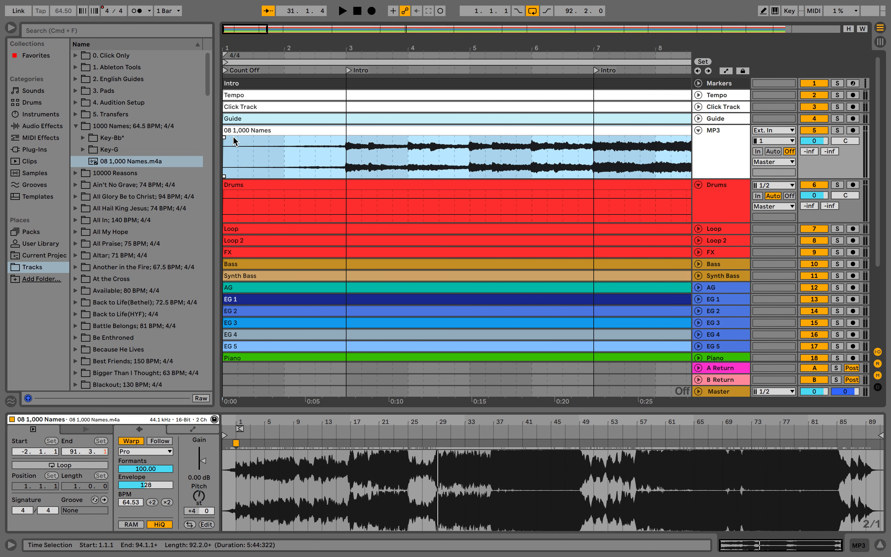
drag(226, 131, 258, 131)
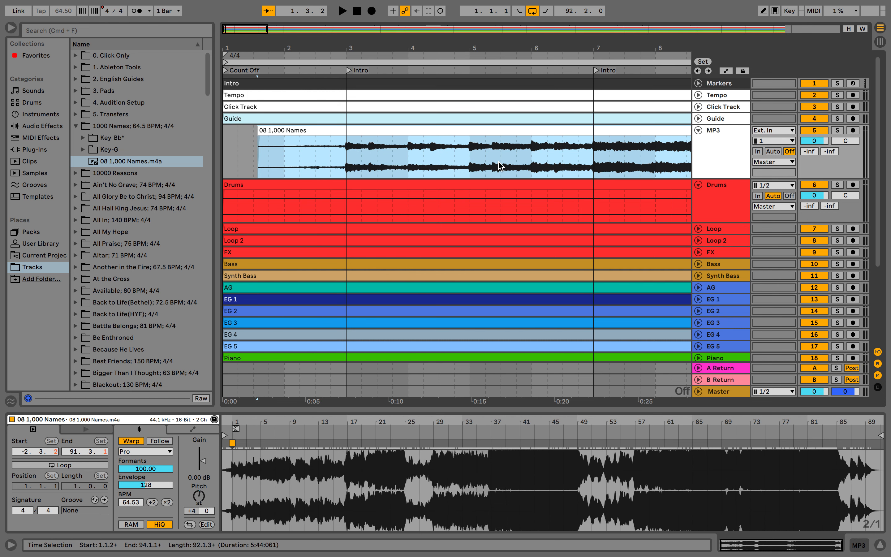
Nudge the 08 1,000 Names clip slightly earlier to line up its transient with the Drums hit at the Chorus 1 marker.
scroll(499, 162, right, 9)
scroll(499, 162, down, 5)
scroll(498, 163, right, 4)
scroll(500, 165, up, 10)
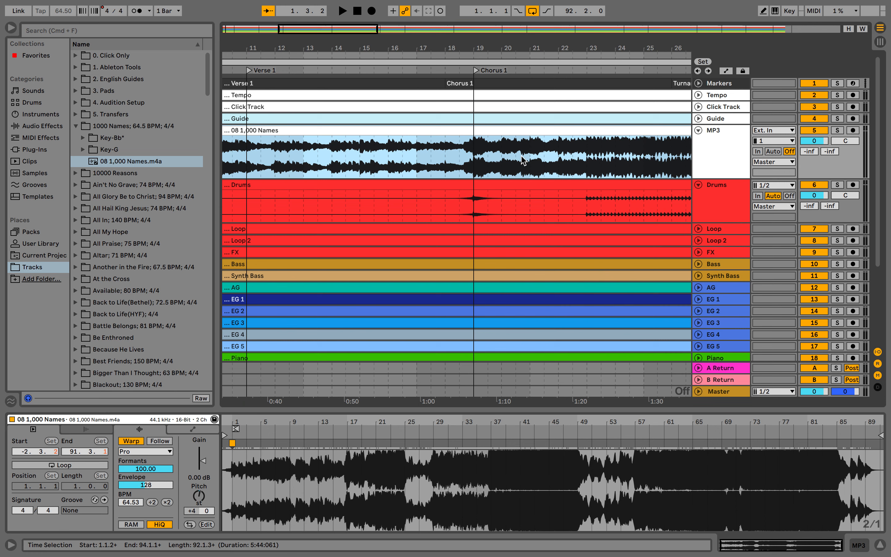
scroll(431, 172, up, 8)
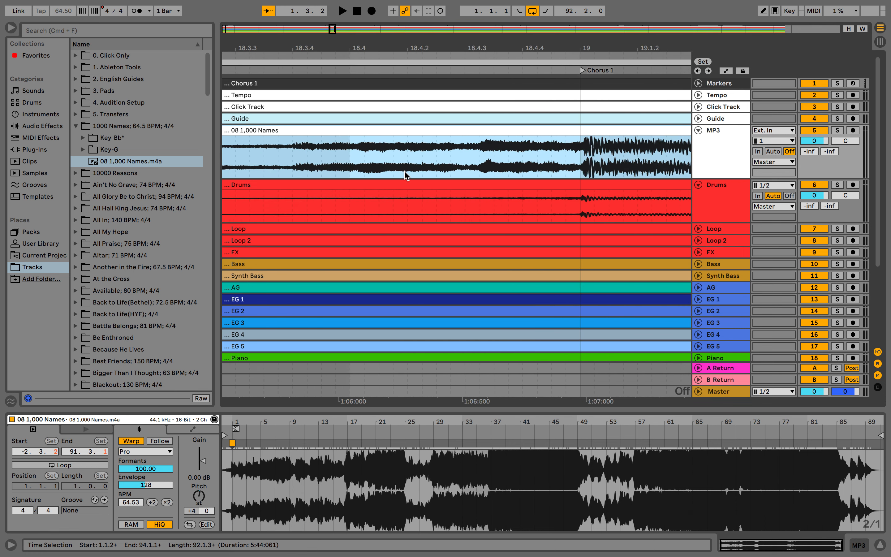
scroll(561, 161, up, 10)
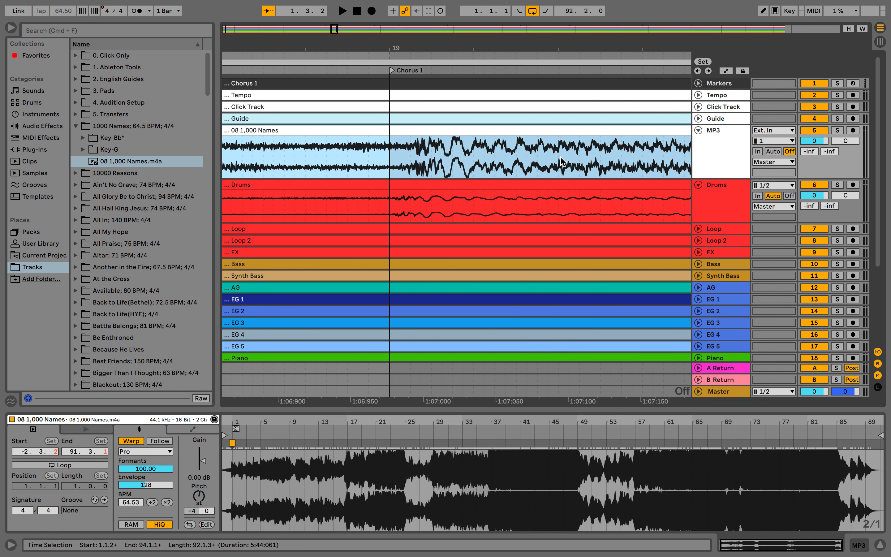
drag(420, 137, 424, 163)
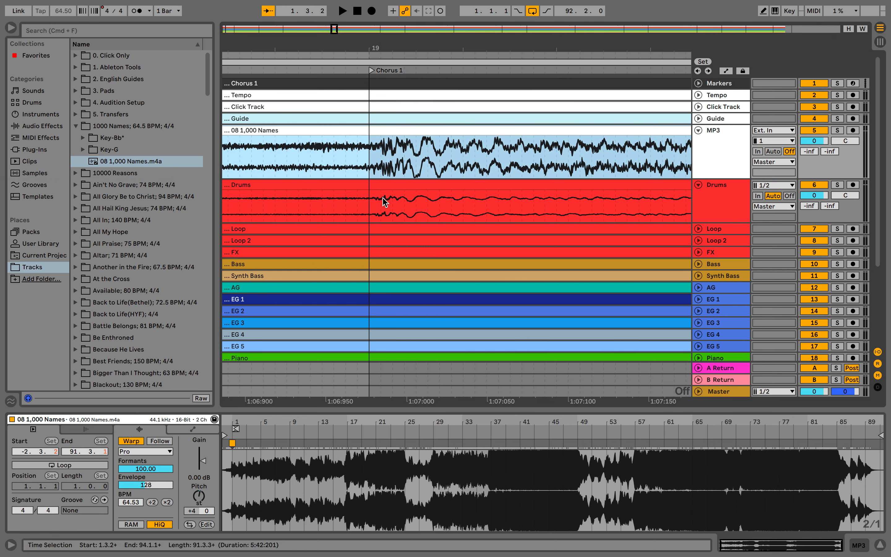
drag(398, 149, 393, 139)
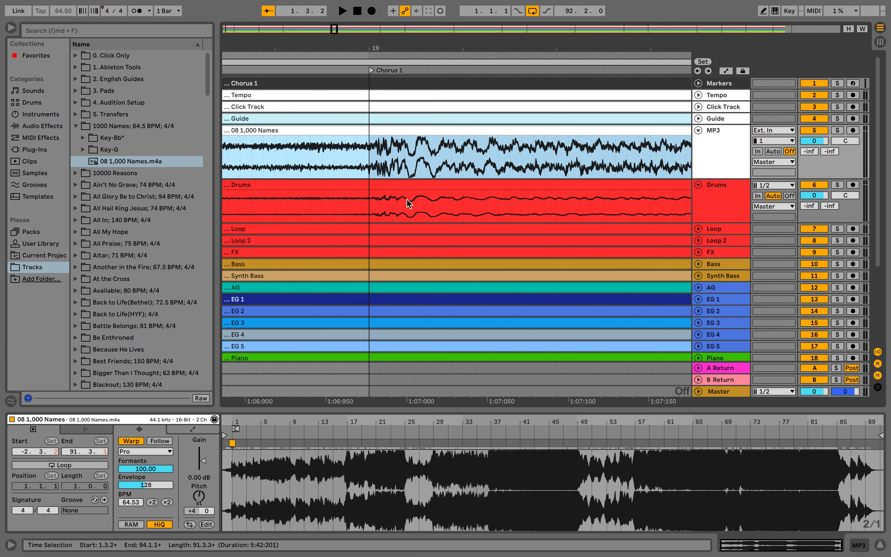
drag(400, 139, 393, 135)
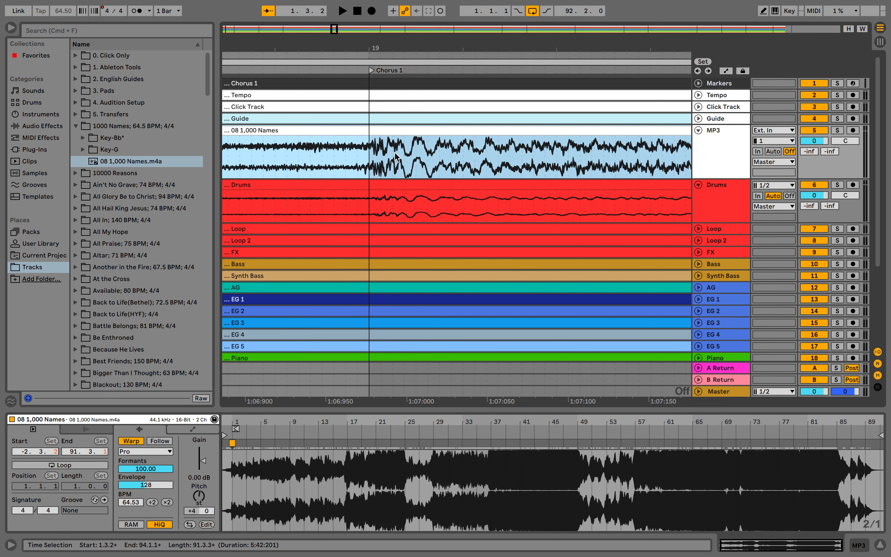
scroll(387, 162, down, 5)
scroll(348, 150, down, 10)
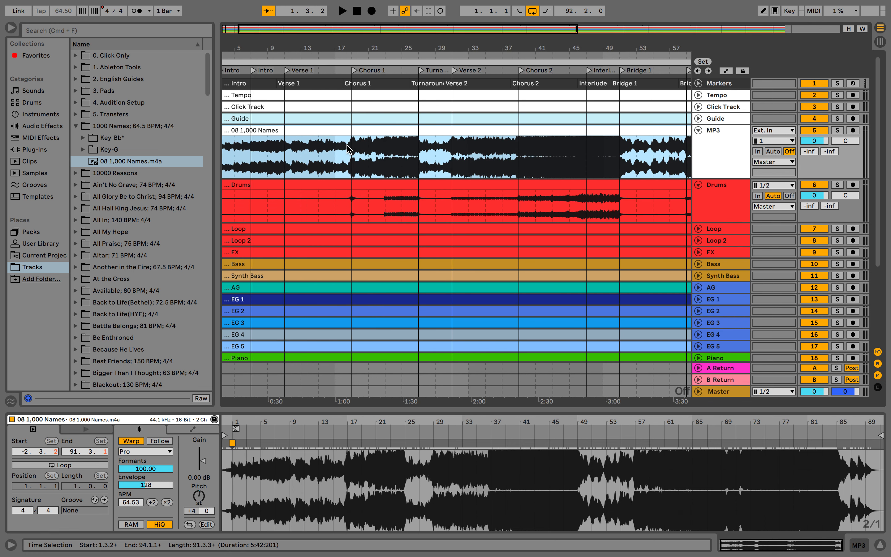
Play from late Verse 1 into Chorus 1 and compare the MP3 waveform with the Drums hit at the Chorus 1 marker.
click(330, 70)
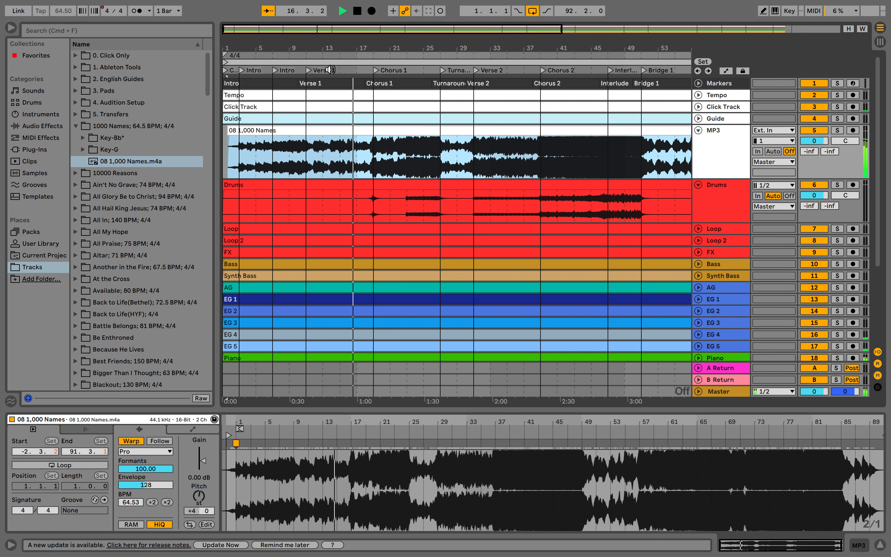
scroll(386, 168, up, 3)
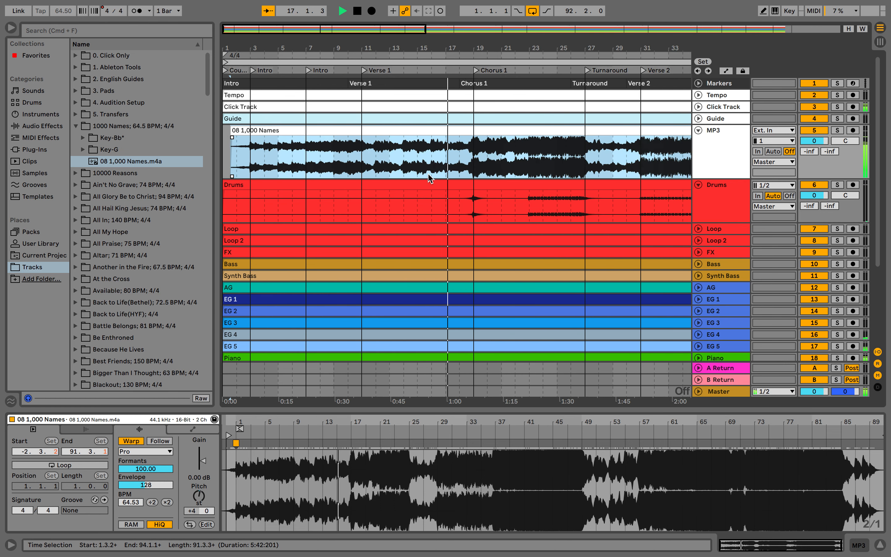
scroll(428, 177, up, 4)
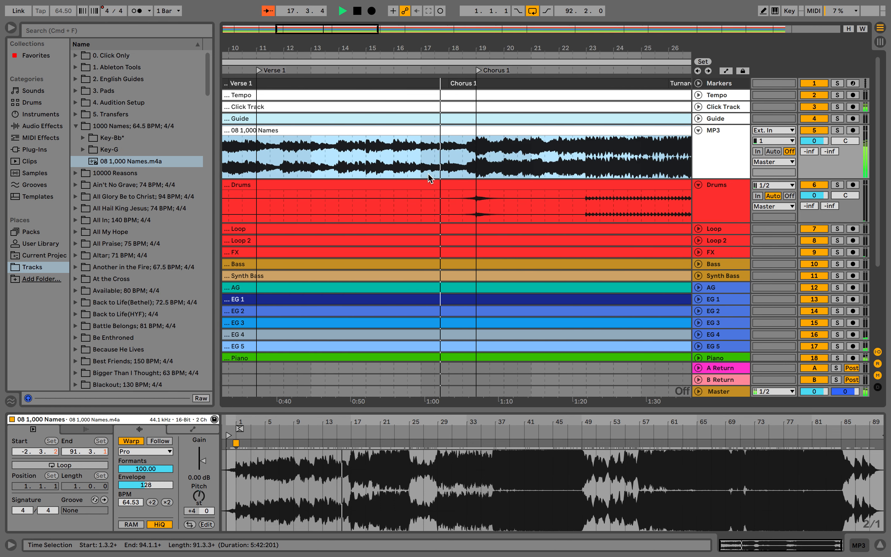
scroll(428, 176, up, 5)
scroll(428, 170, up, 3)
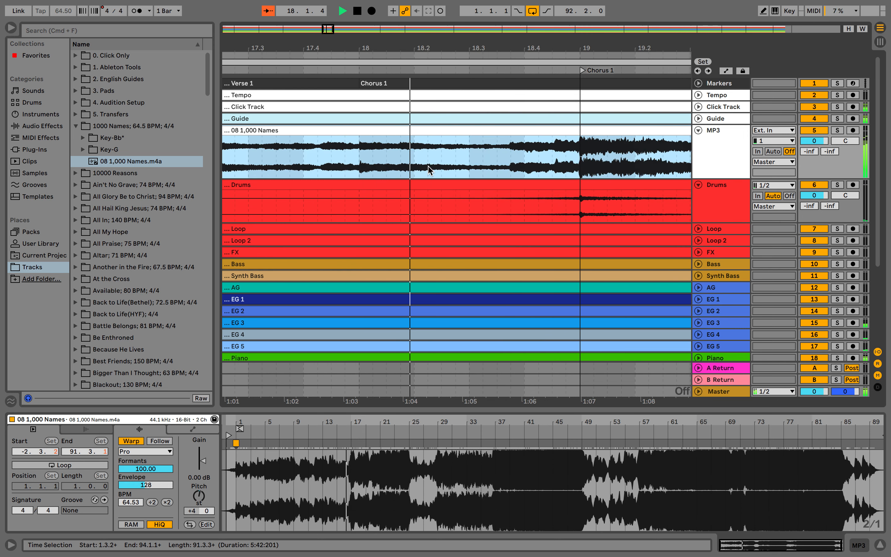
scroll(541, 182, down, 4)
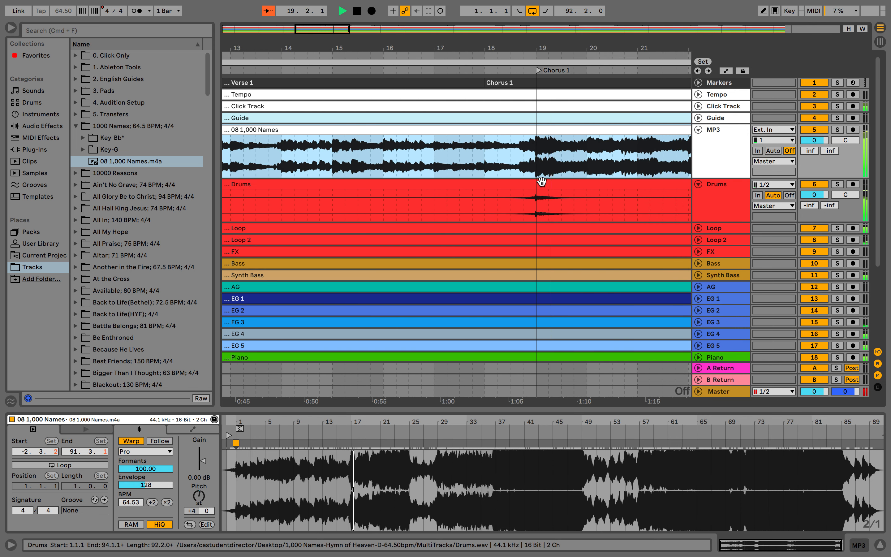
Follow playback through Chorus 1, compare the Drums hits around bars 23–24 with the MP3 transients, and stop playback.
scroll(541, 179, down, 3)
scroll(576, 174, right, 3)
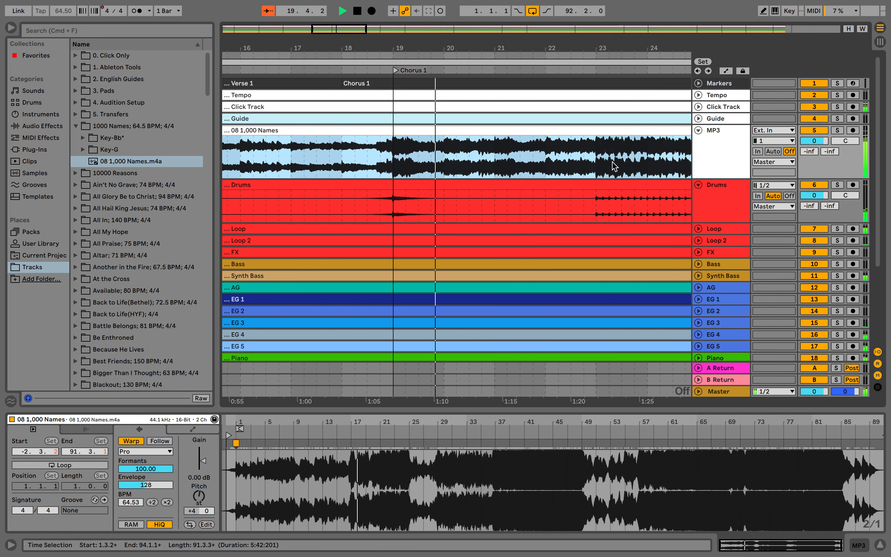
scroll(576, 174, down, 3)
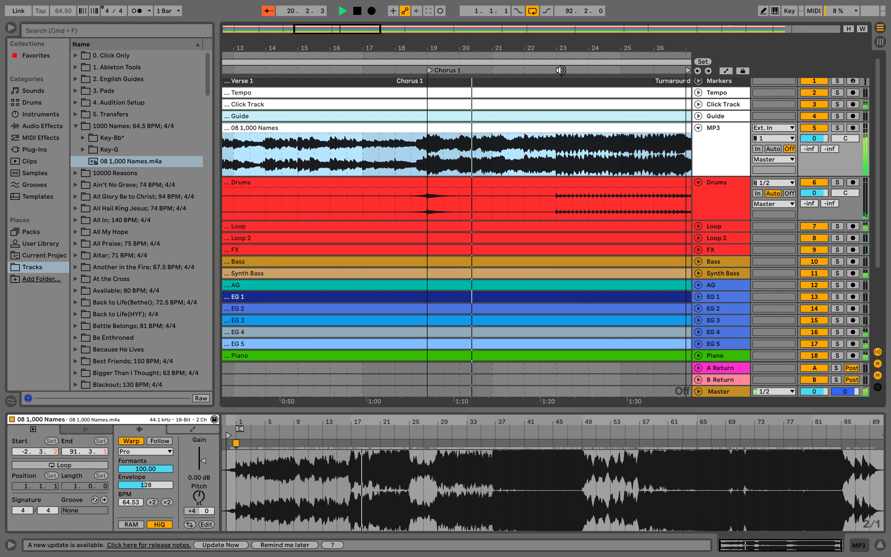
scroll(581, 166, right, 2)
scroll(581, 166, right, 3)
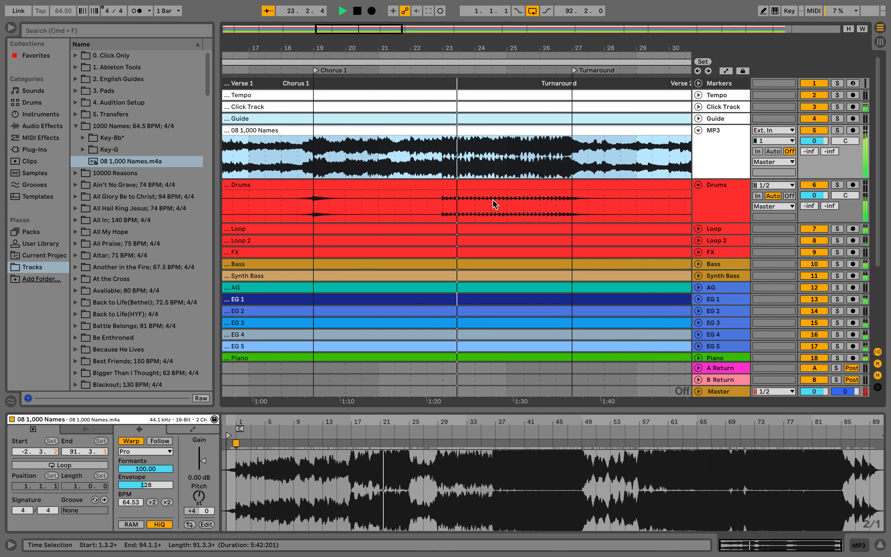
scroll(490, 201, up, 3)
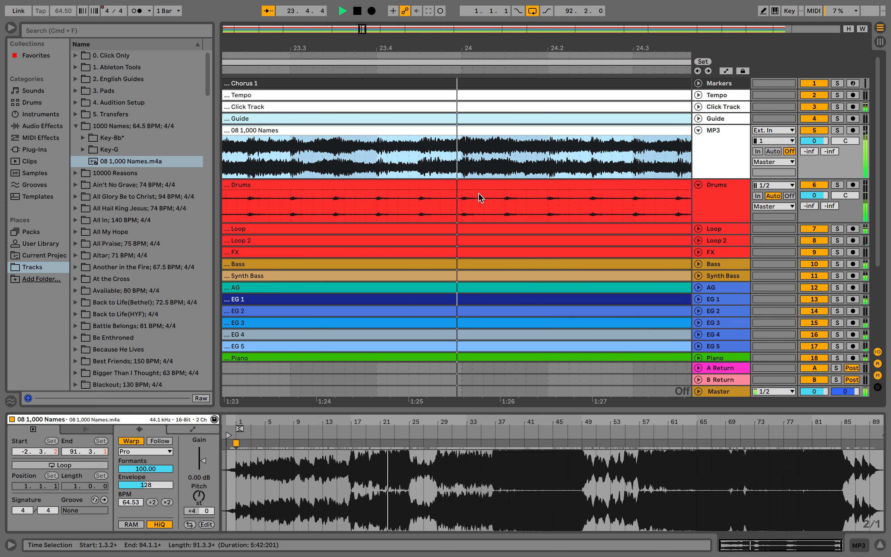
scroll(479, 194, up, 5)
key(space)
scroll(479, 194, down, 10)
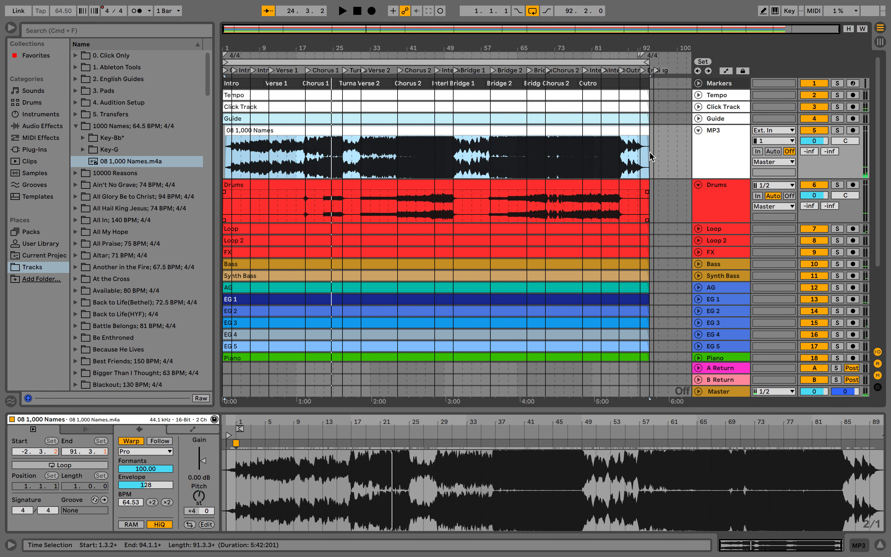
Fold the MP3 and Drums tracks and return the playback position to the Count Off locator at 1.1.1.
click(699, 130)
click(699, 141)
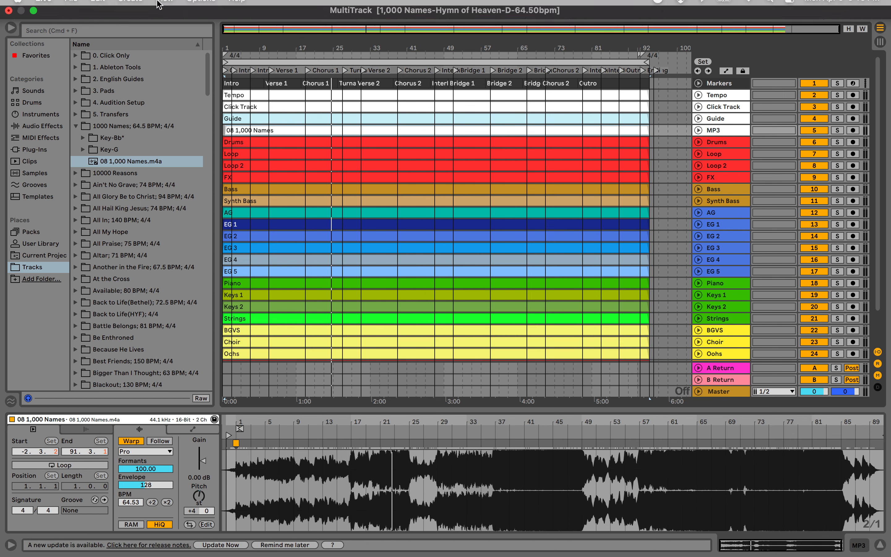
click(227, 71)
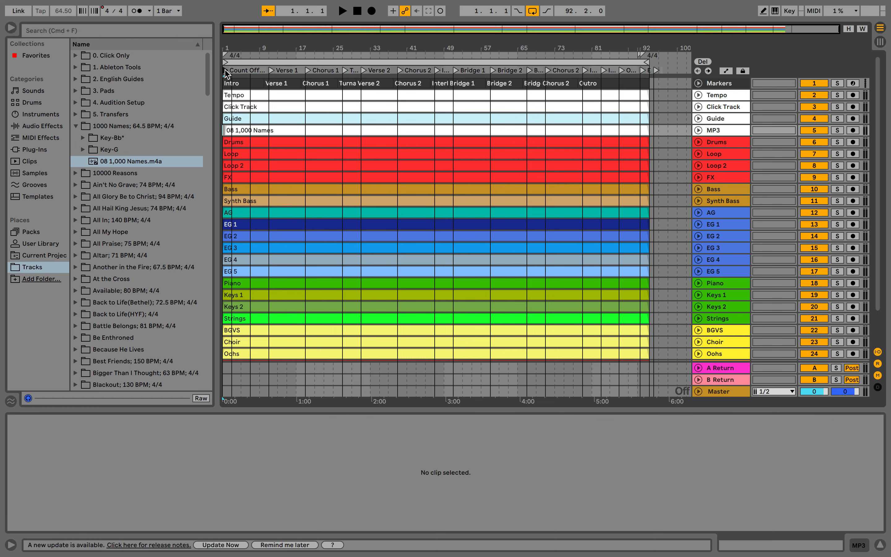
Start saving the Live set under a new name, entering "1000 Names- FMTD" as the file name.
click(71, 7)
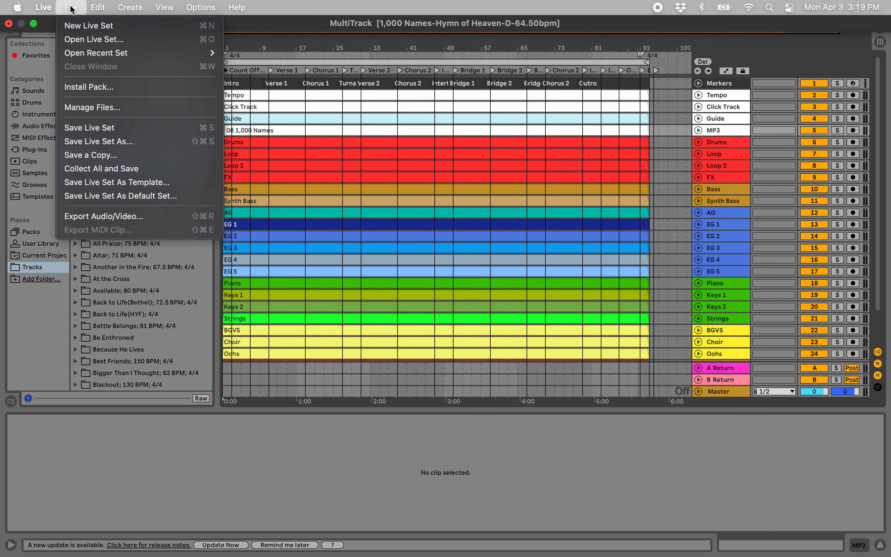
click(98, 149)
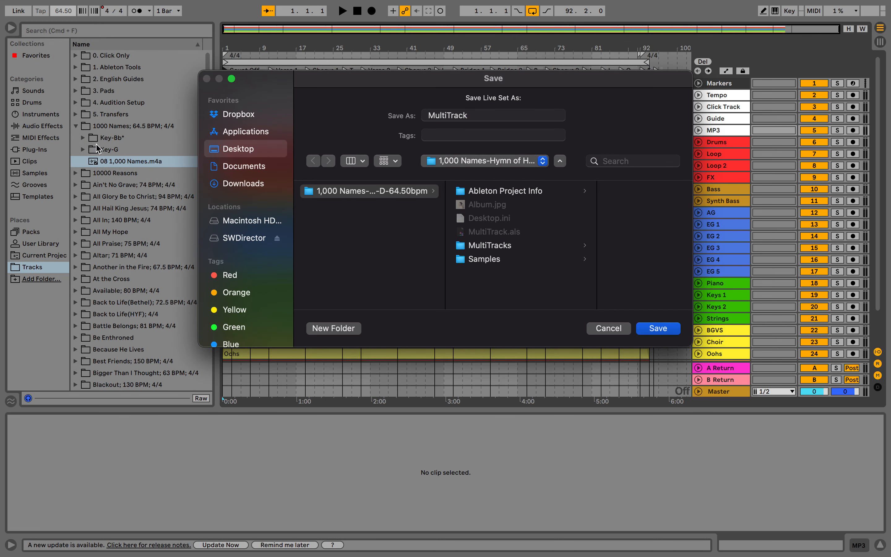
click(474, 114)
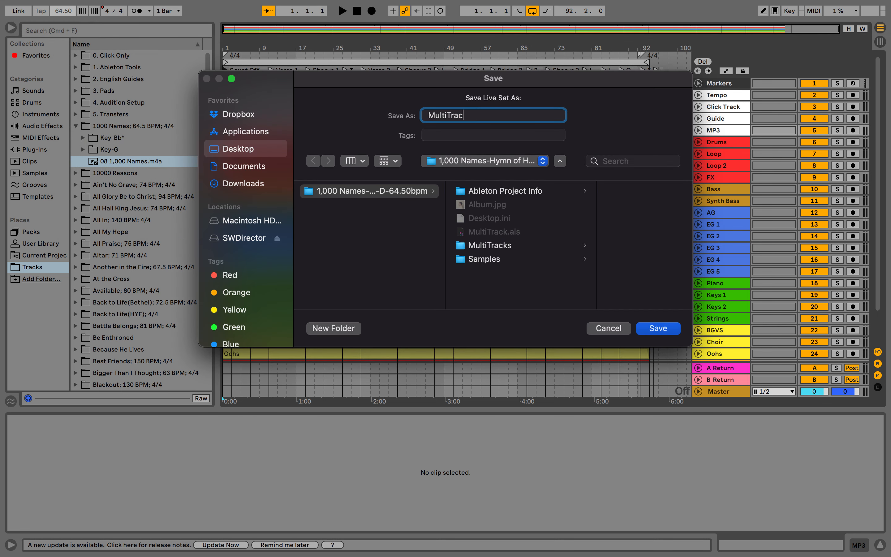
key(BackSpace)
key(BackSpace)
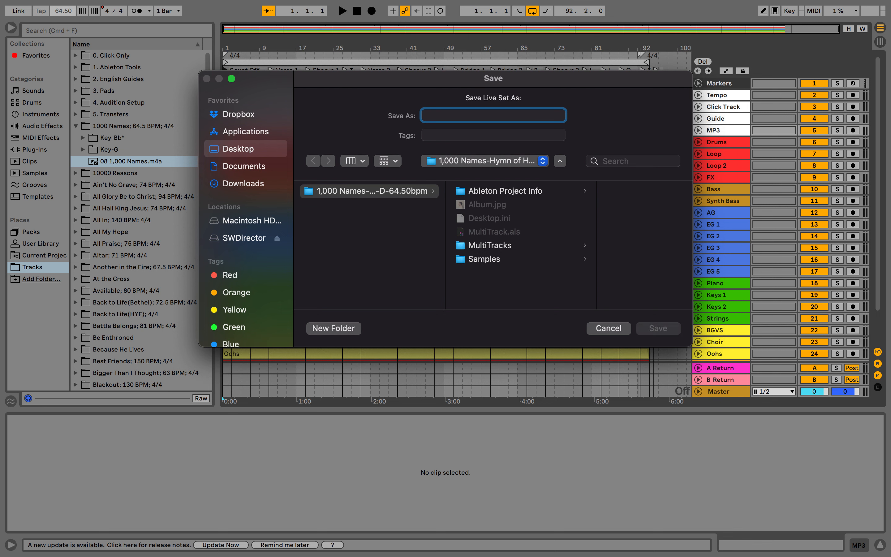
text(1000 Names- FMTD)
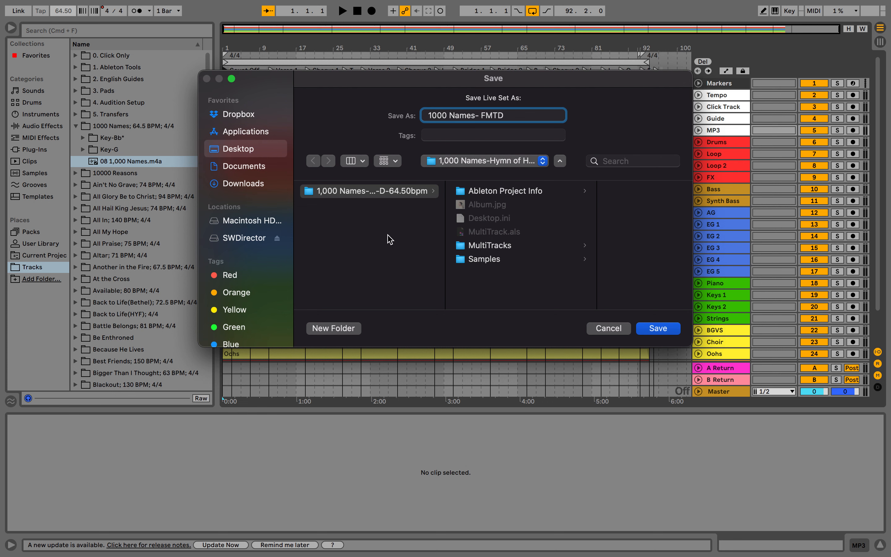
Browse to the Key-G folder under Tracks, 1000 Names; 64.5 BPM; 4/4 on the SWDirector drive, and cancel the save.
click(364, 191)
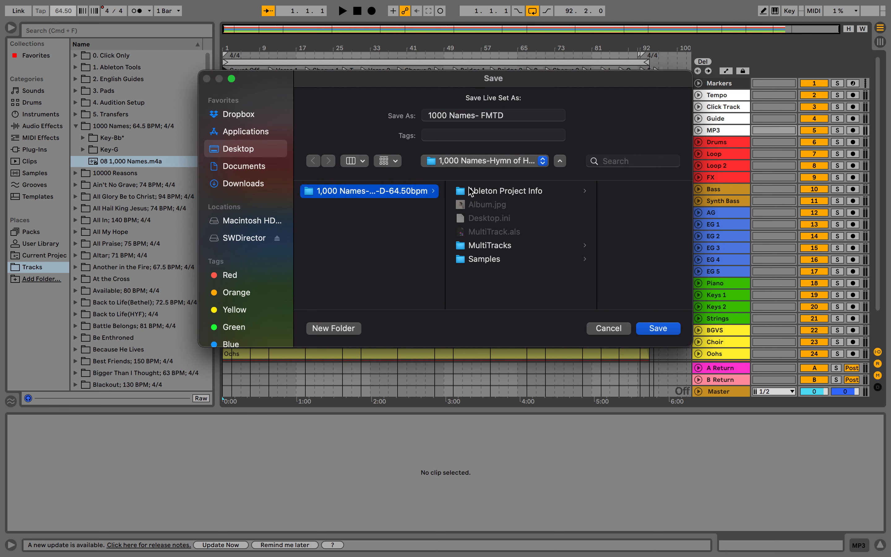
click(509, 162)
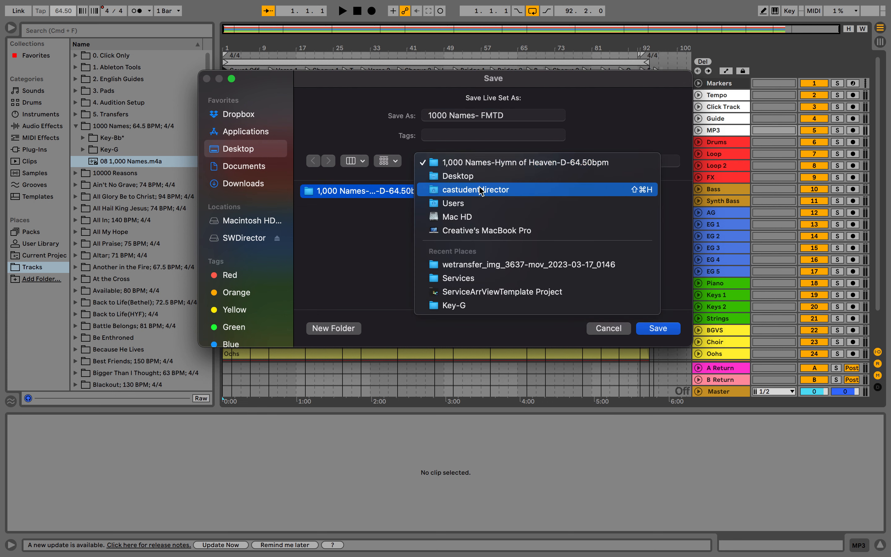
click(362, 235)
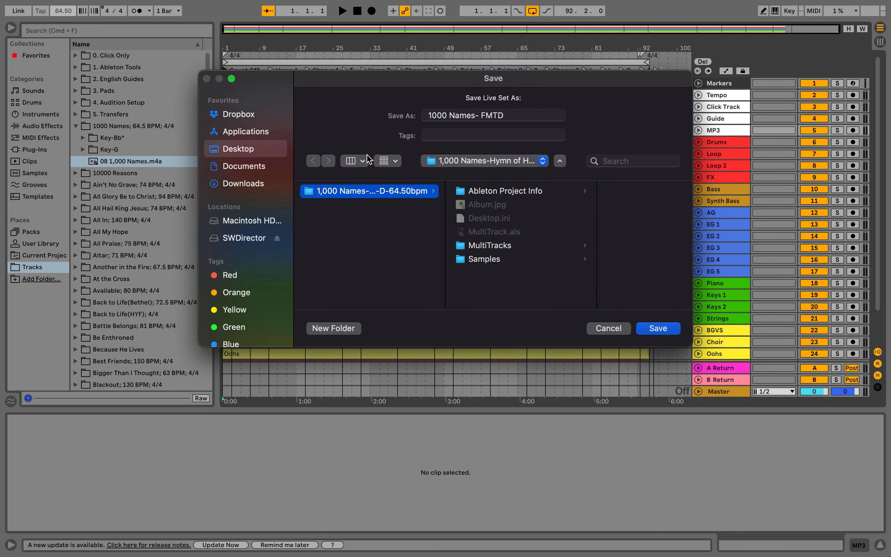
click(238, 239)
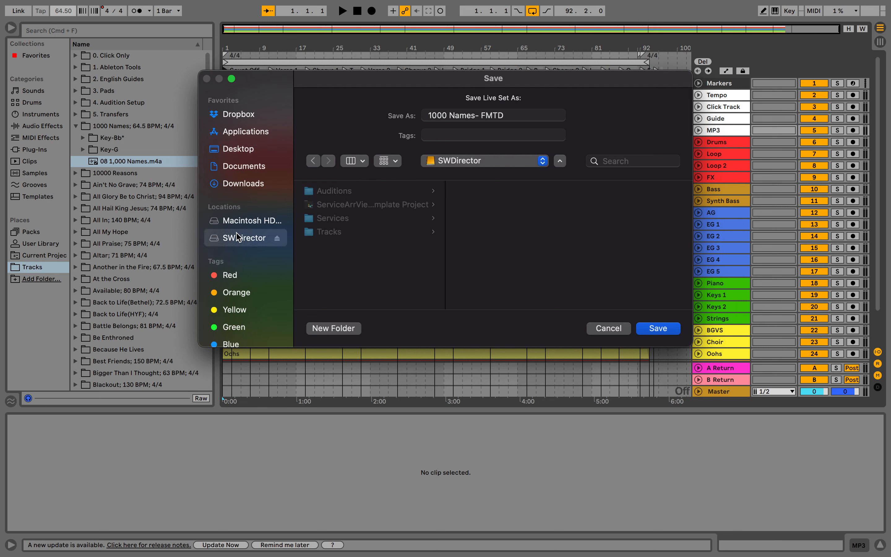
click(333, 234)
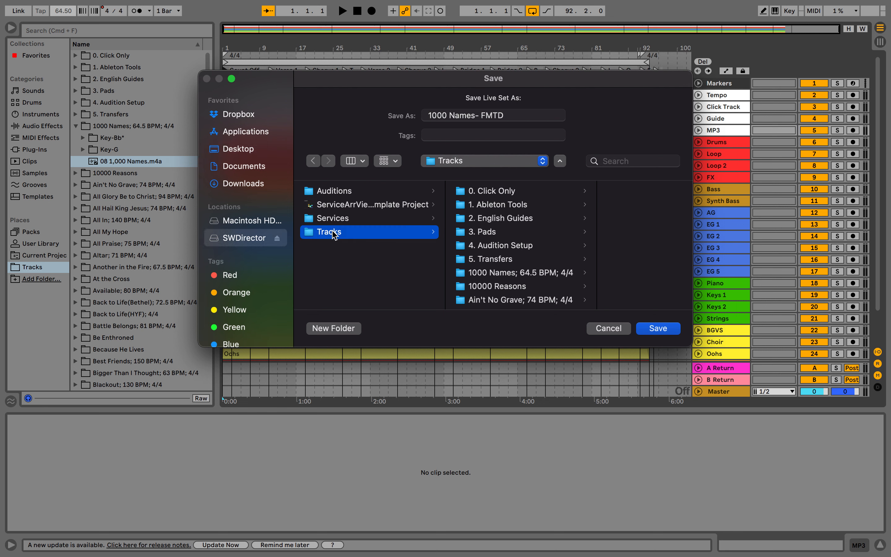
click(500, 277)
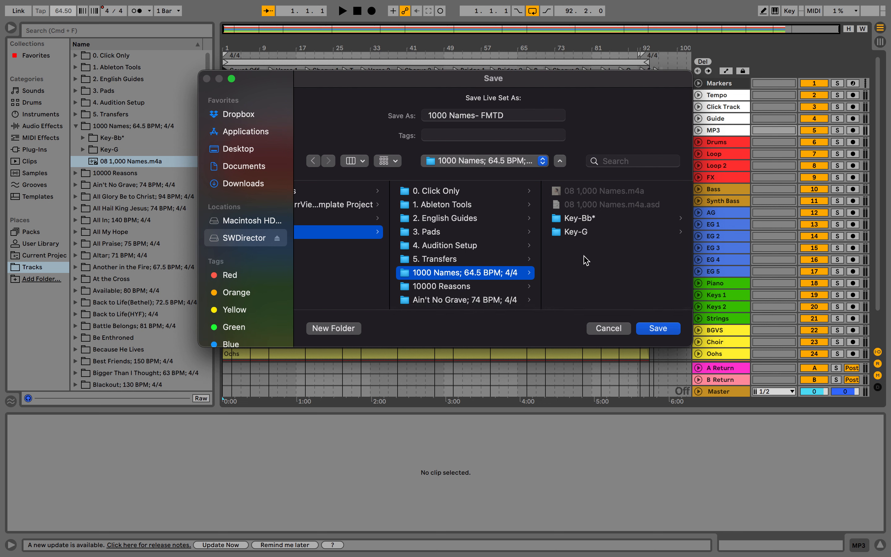
click(575, 232)
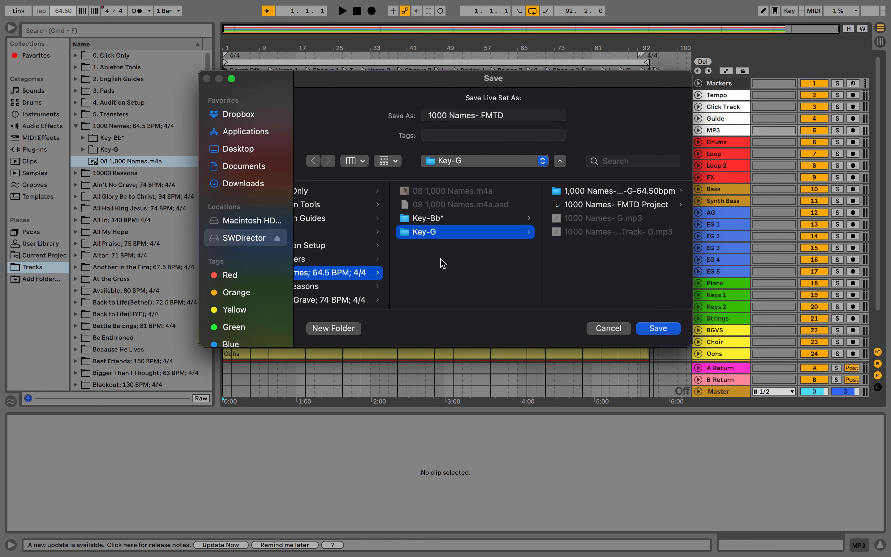
click(618, 327)
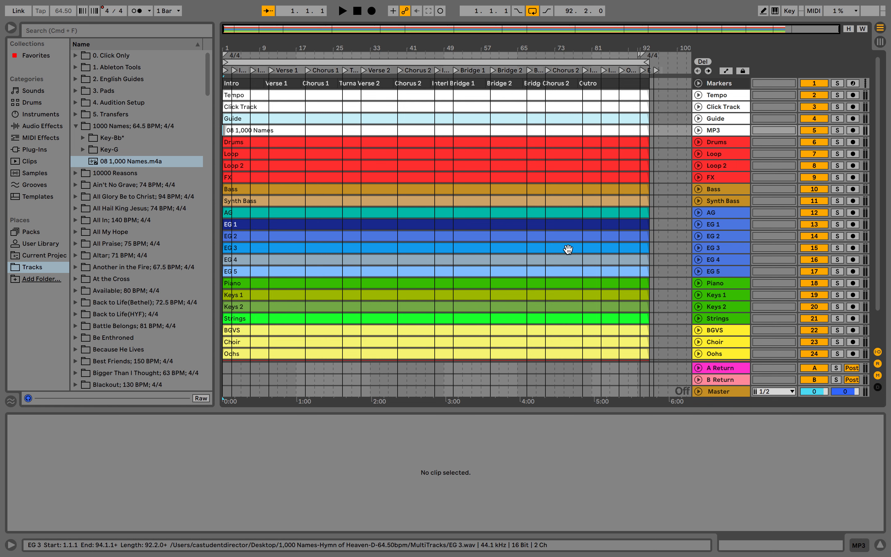
mouse_move(320, 5)
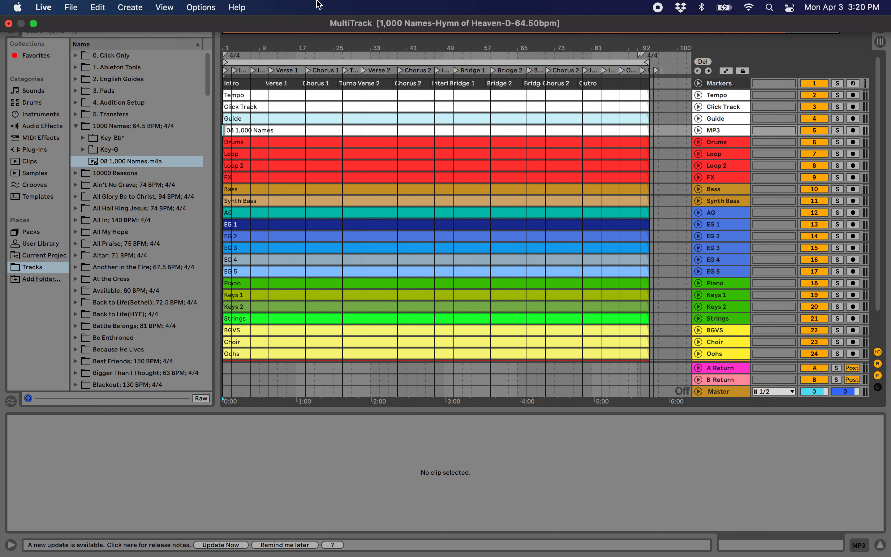